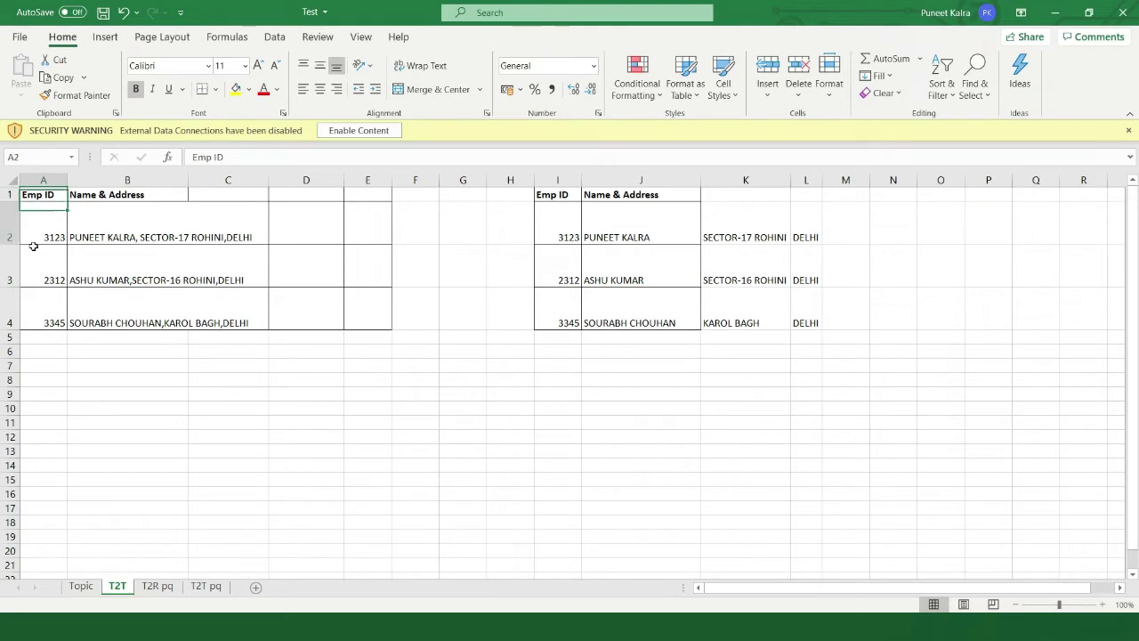
Step: Split the Name & Address entries in B2:B4 into separate columns with Text to Columns, using Comma instead of Tab as the delimiter
key(Up)
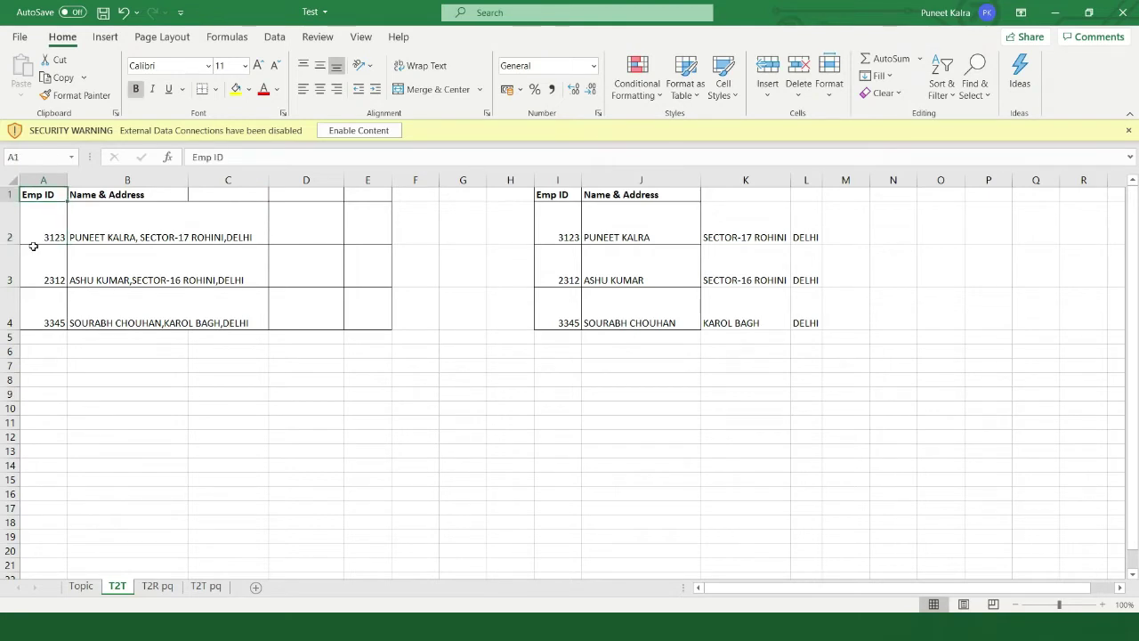
key(Right)
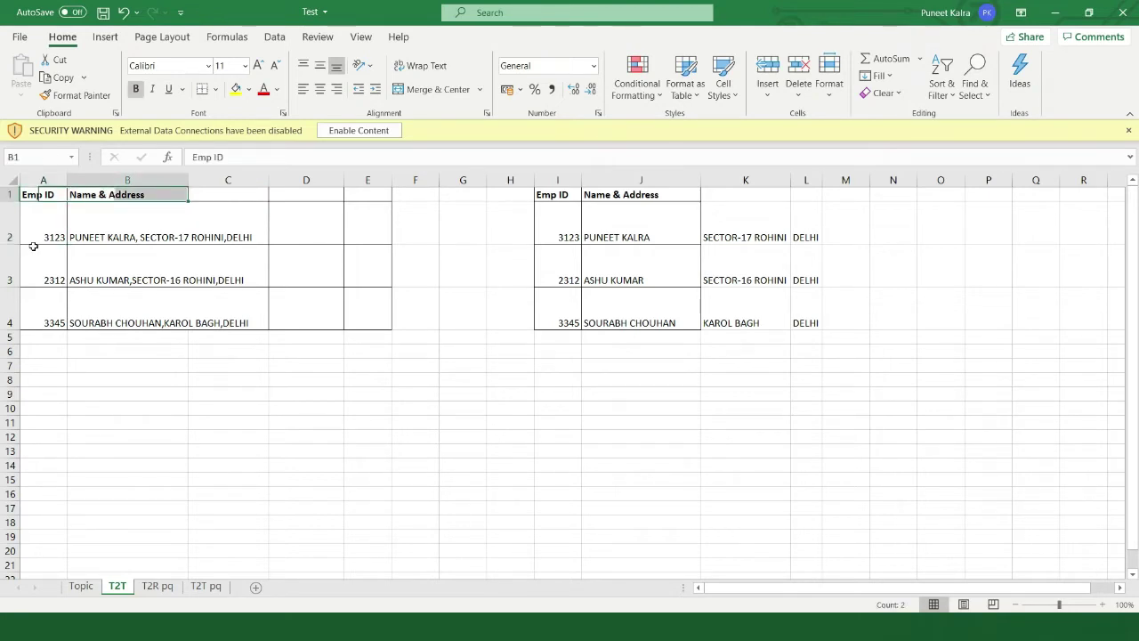
key(ctrl+shift+Down)
key(Down)
key(ctrl+shift+Down)
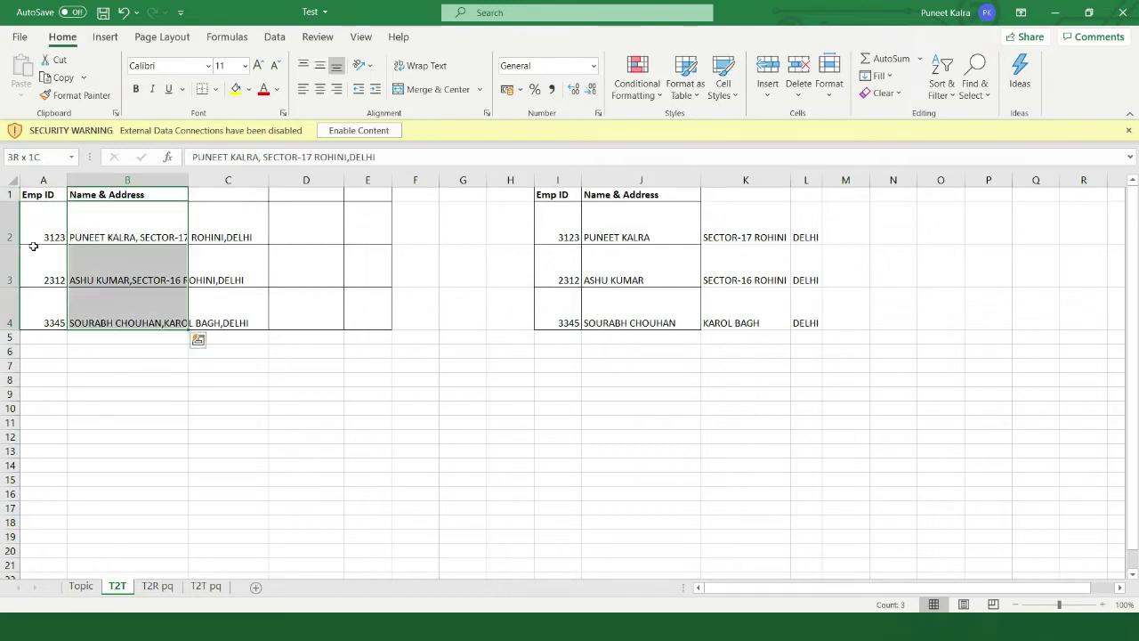
click(273, 38)
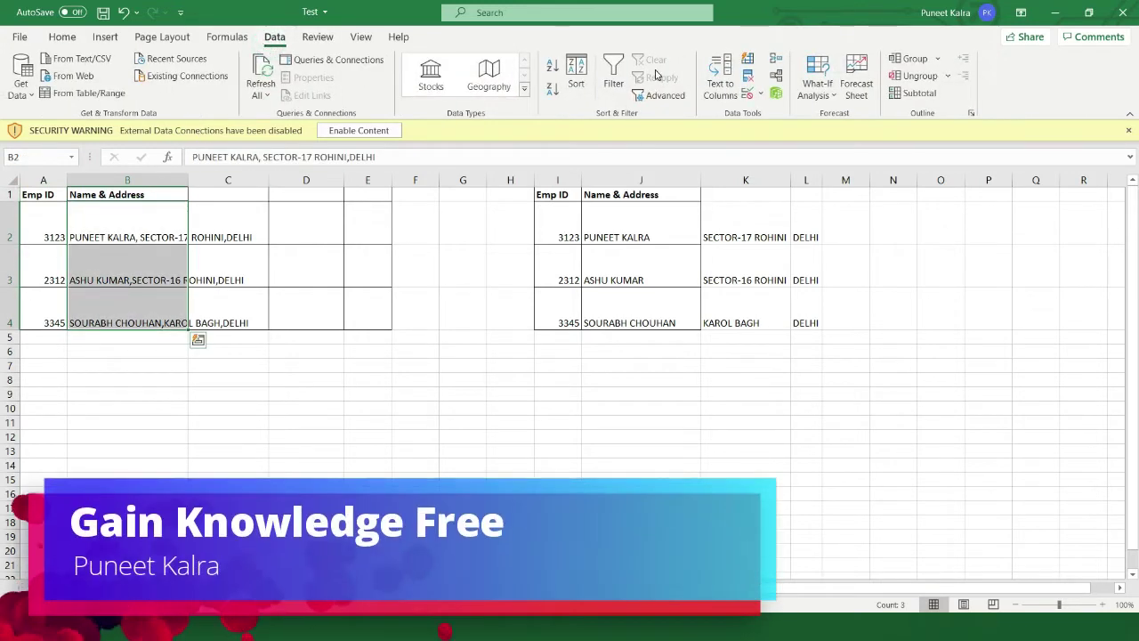
click(719, 89)
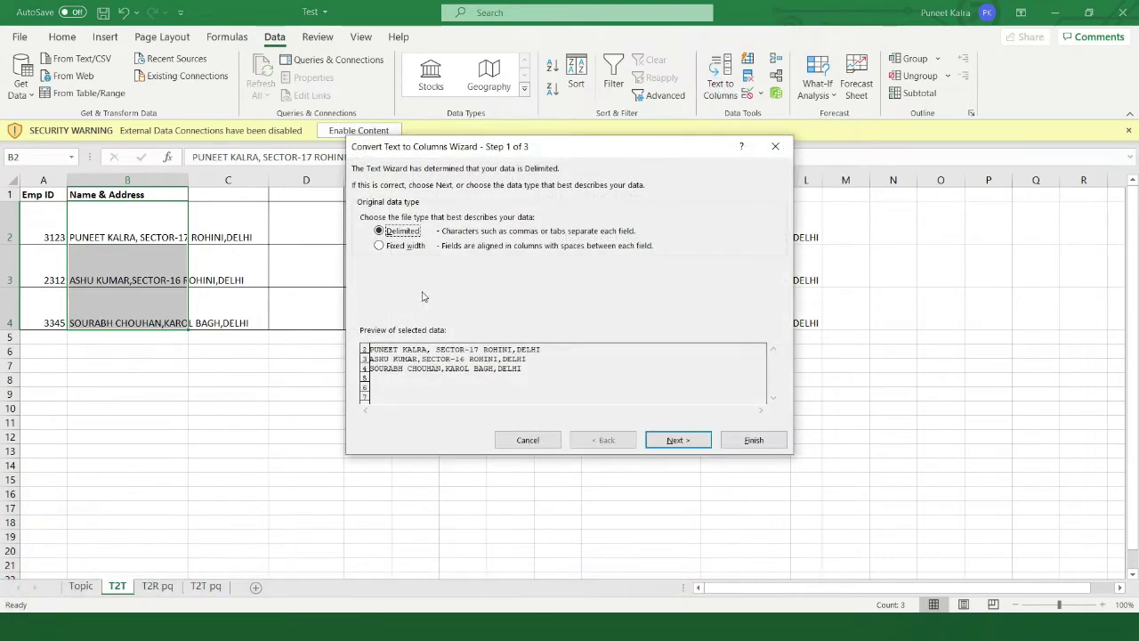
click(663, 437)
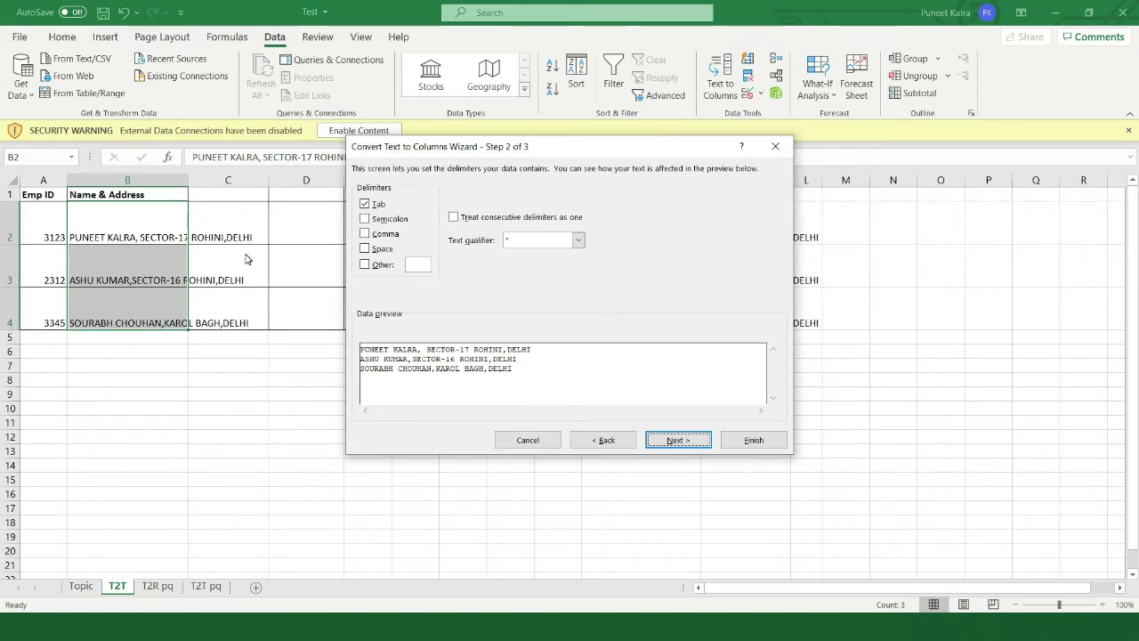
click(366, 205)
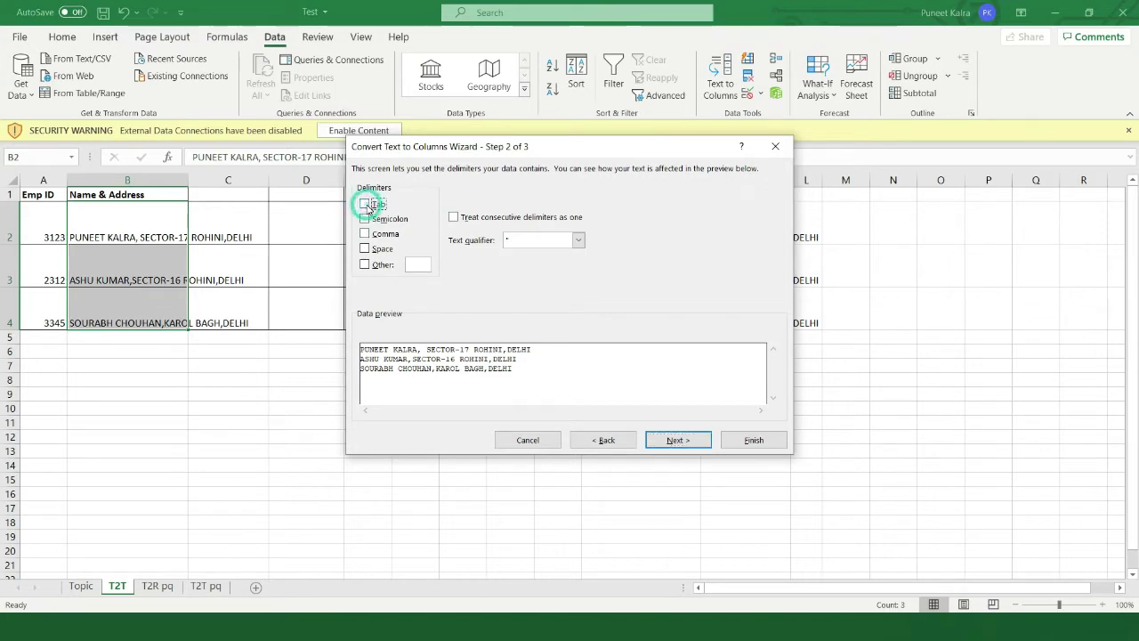
click(380, 235)
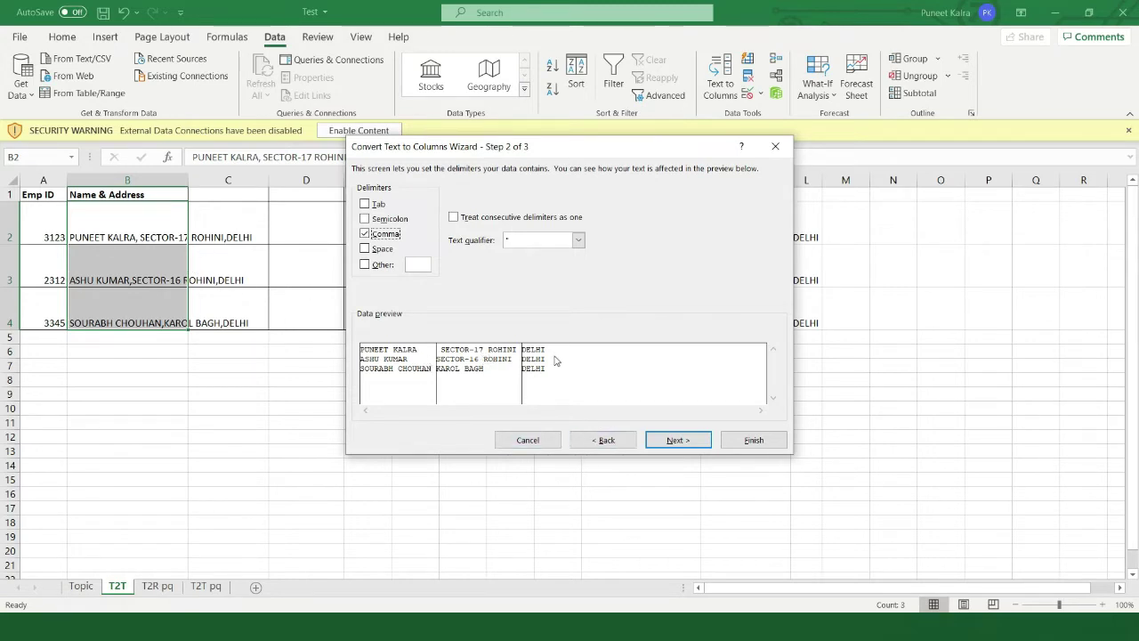
click(681, 442)
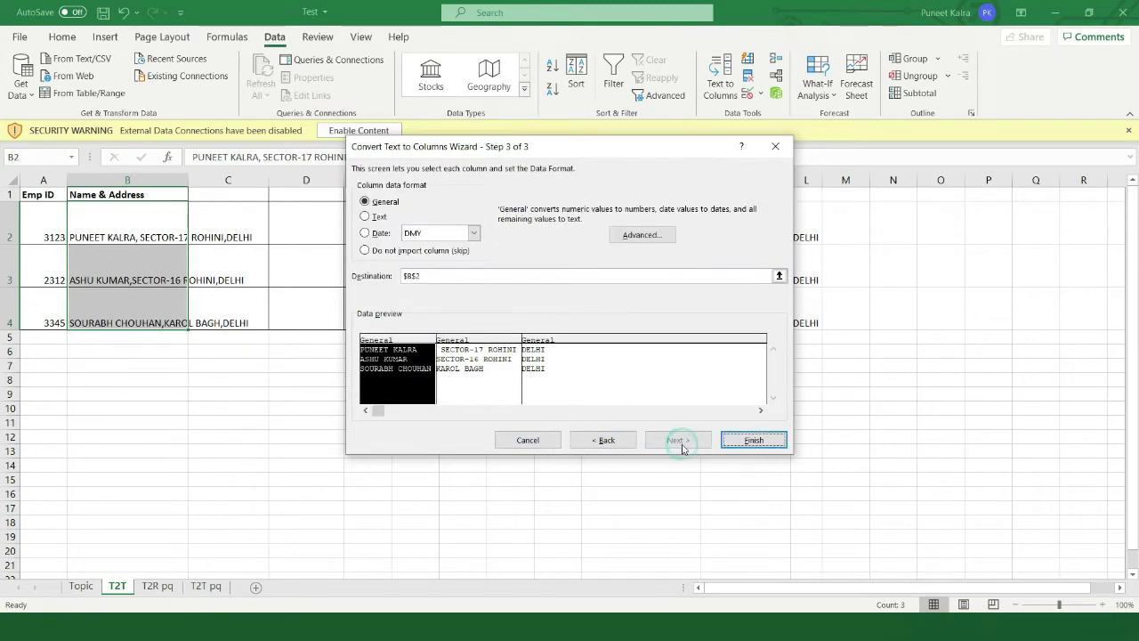
click(753, 441)
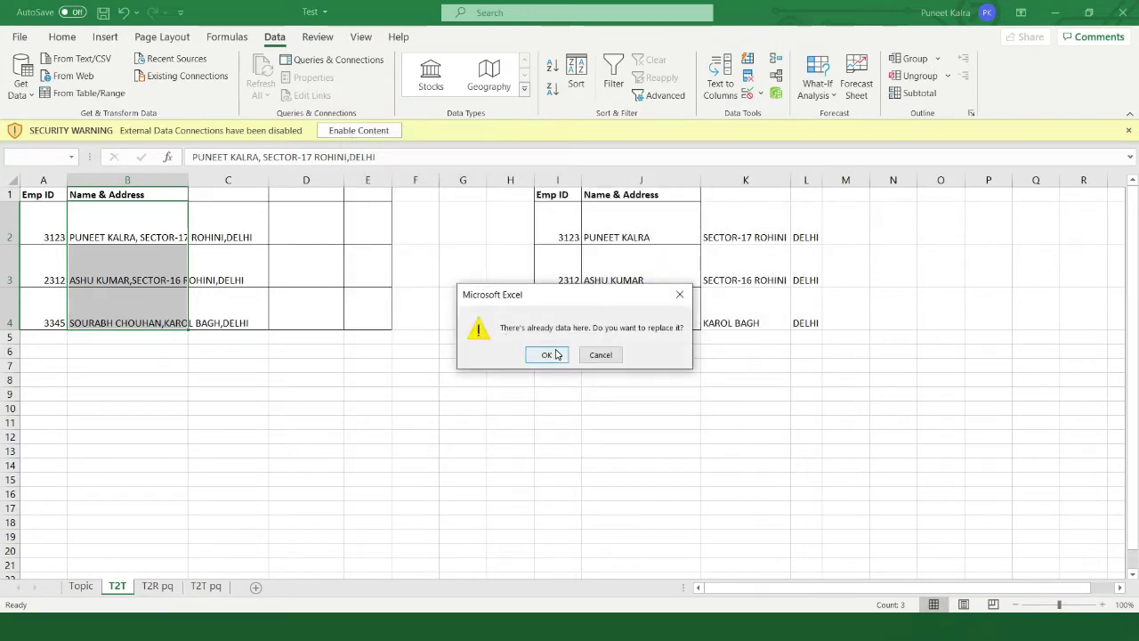
click(548, 354)
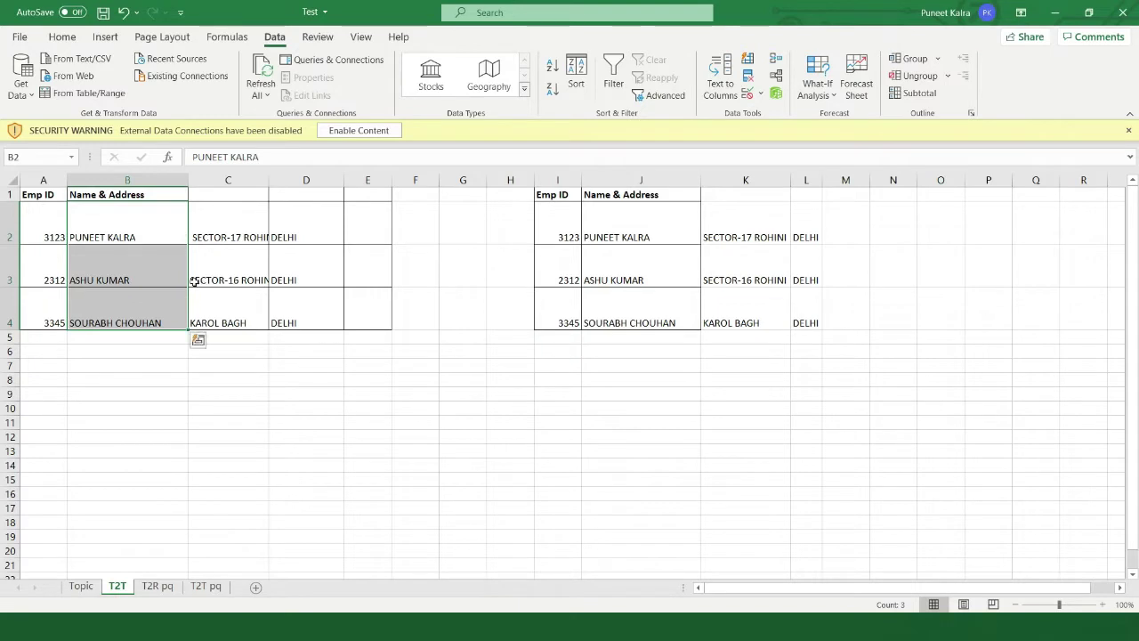
click(171, 249)
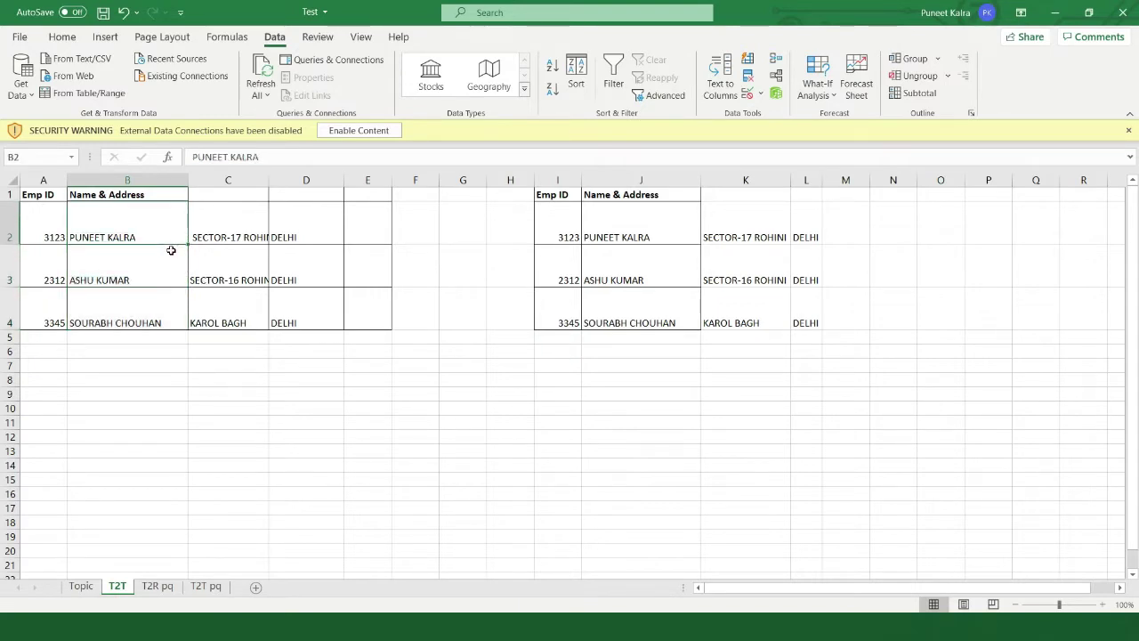
key(ctrl+shift+Right)
key(ctrl+shift+Down)
key(ctrl+c)
key(Right)
key(Right)
key(Right)
key(Right)
key(Right)
key(Left)
key(Left)
key(Left)
key(Left)
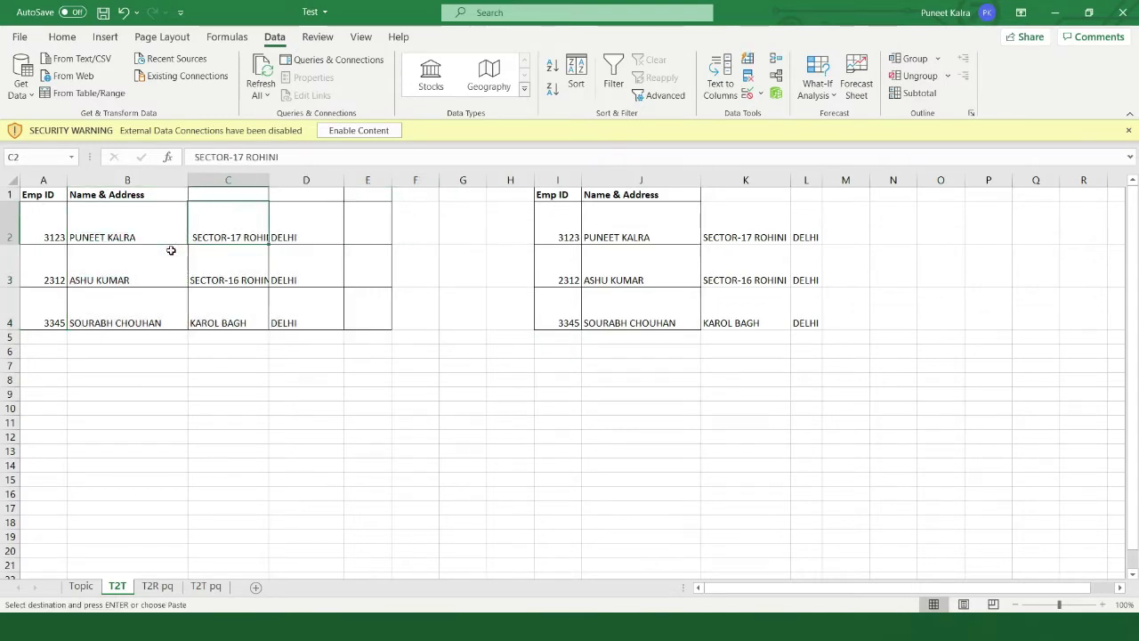
key(Escape)
key(Left)
key(Right)
key(Right)
key(Right)
key(Right)
key(Right)
key(Right)
key(Right)
key(Right)
key(Right)
key(Right)
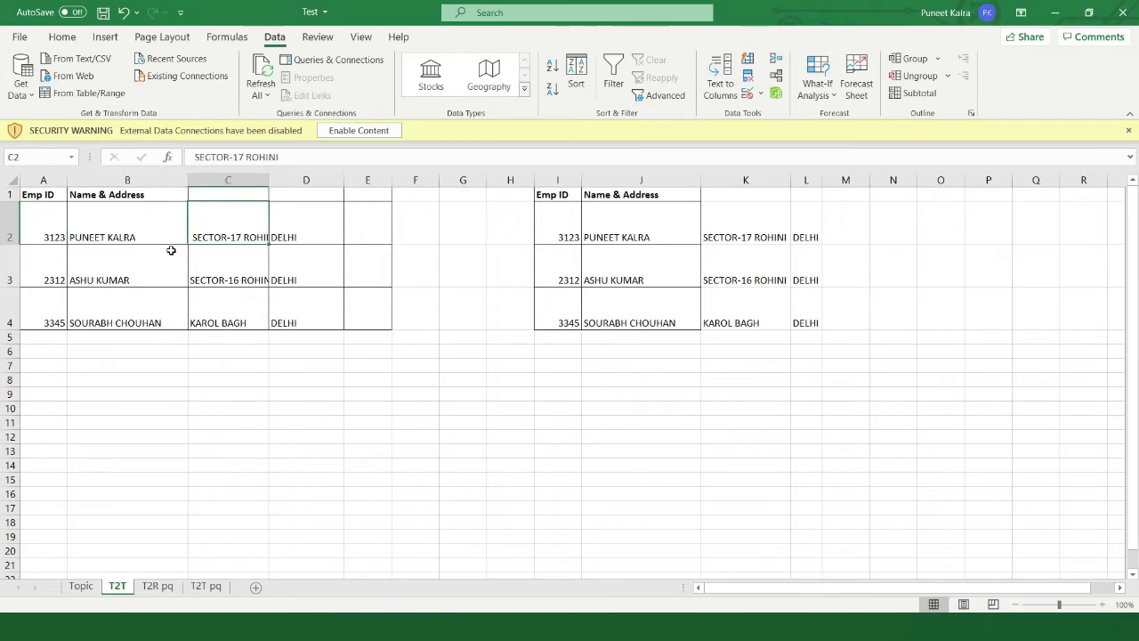
key(Left)
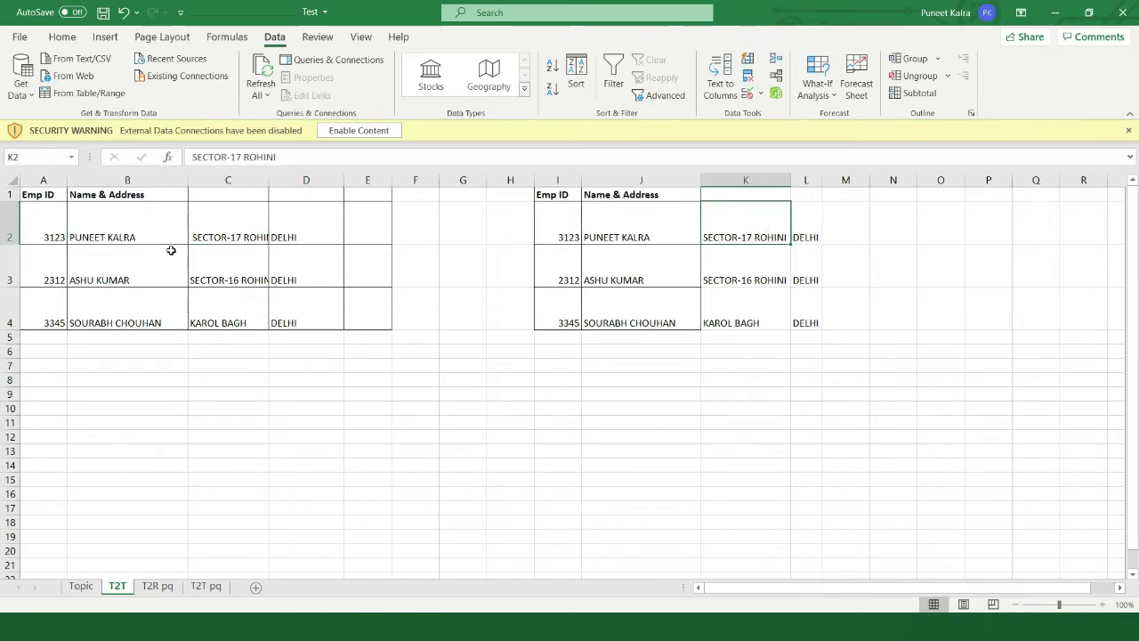
key(Right)
key(Down)
key(Down)
Step: Copy the comma-separated entries in B2:B4 of the T2R pq sheet and paste them as values into J2:J4 of the T2T sheet
key(ctrl+Page_Down)
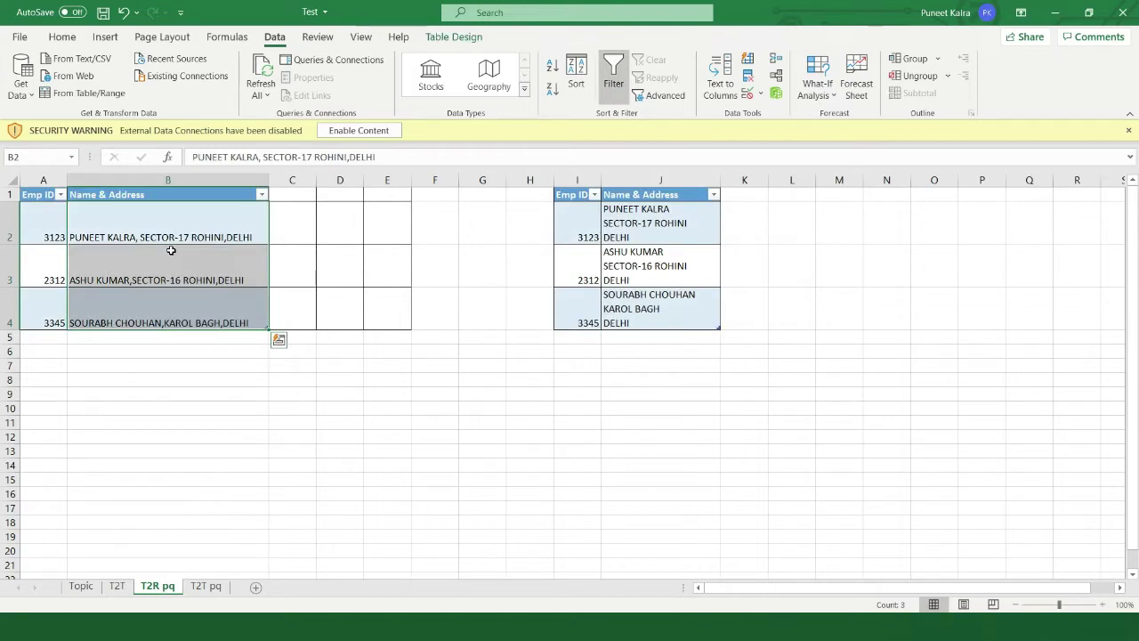
key(ctrl+c)
key(ctrl+Page_Up)
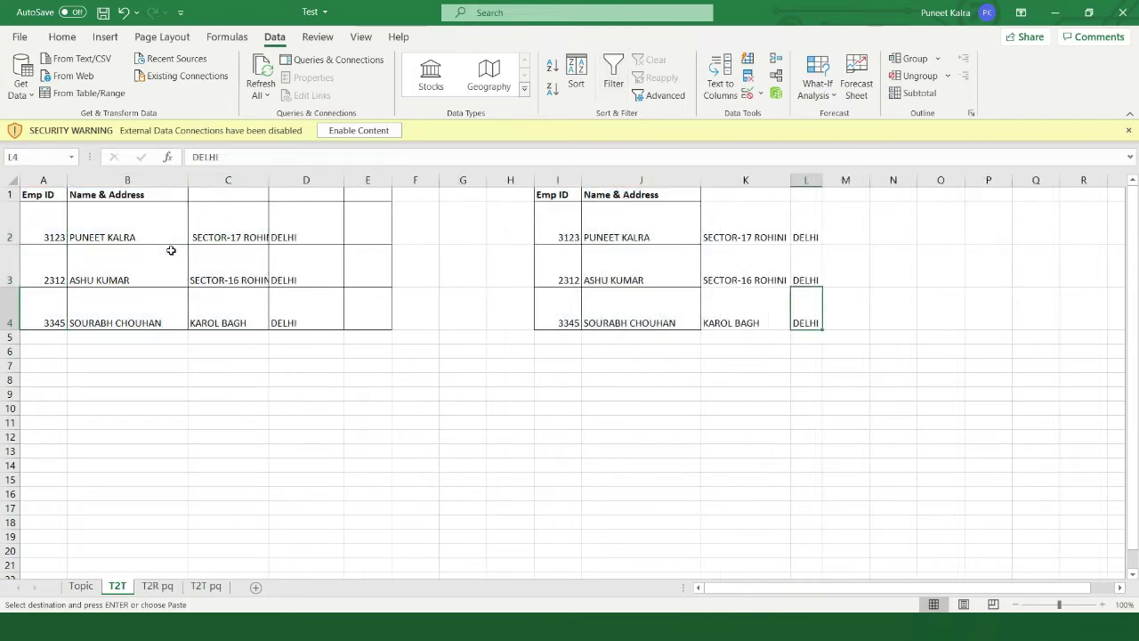
key(Left)
key(Left)
key(Left)
key(Right)
key(Up)
key(Up)
key(Up)
key(Down)
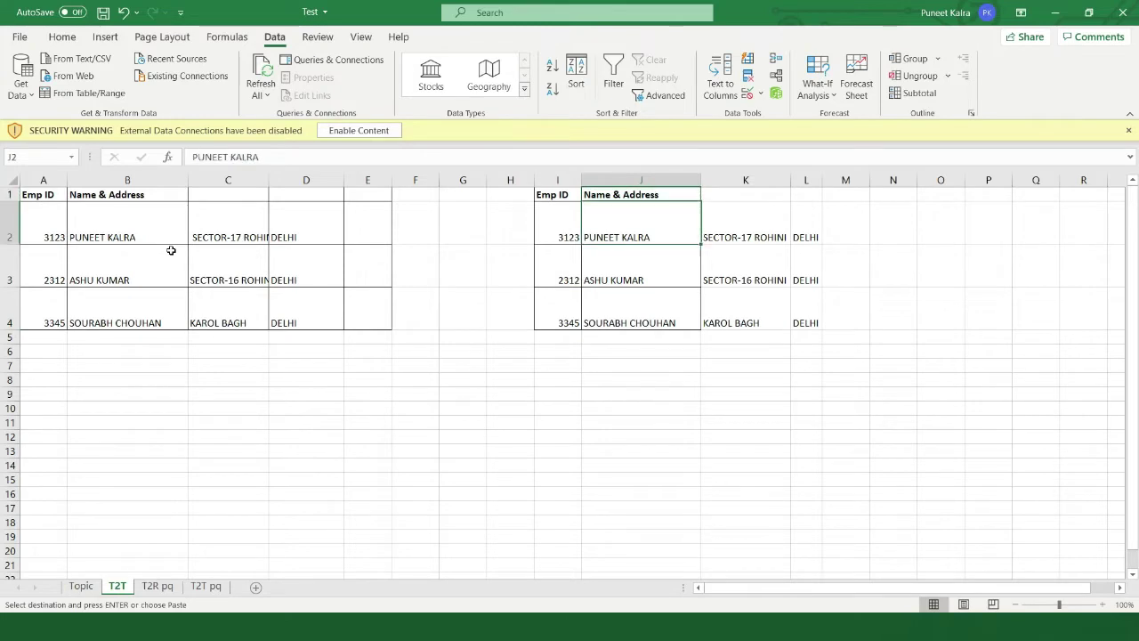
key(ctrl+alt+v)
key(v)
key(Return)
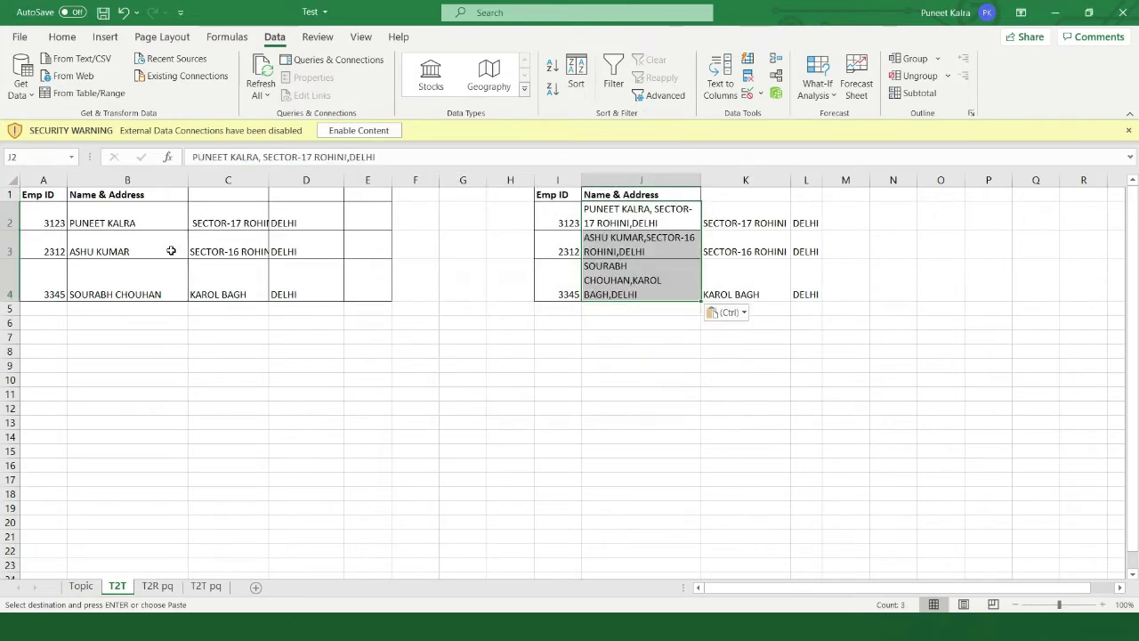
Step: Clear the old address and city contents from K2:L4 on the T2T sheet
key(Right)
key(shift+Down)
key(shift+Down)
key(shift+Right)
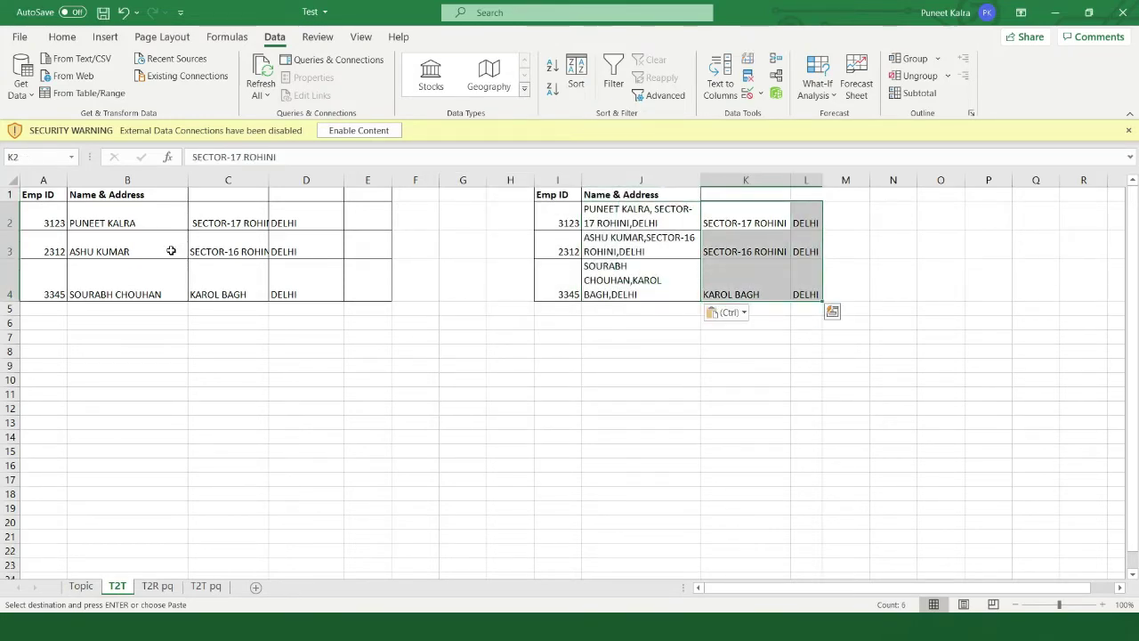
key(Delete)
key(Left)
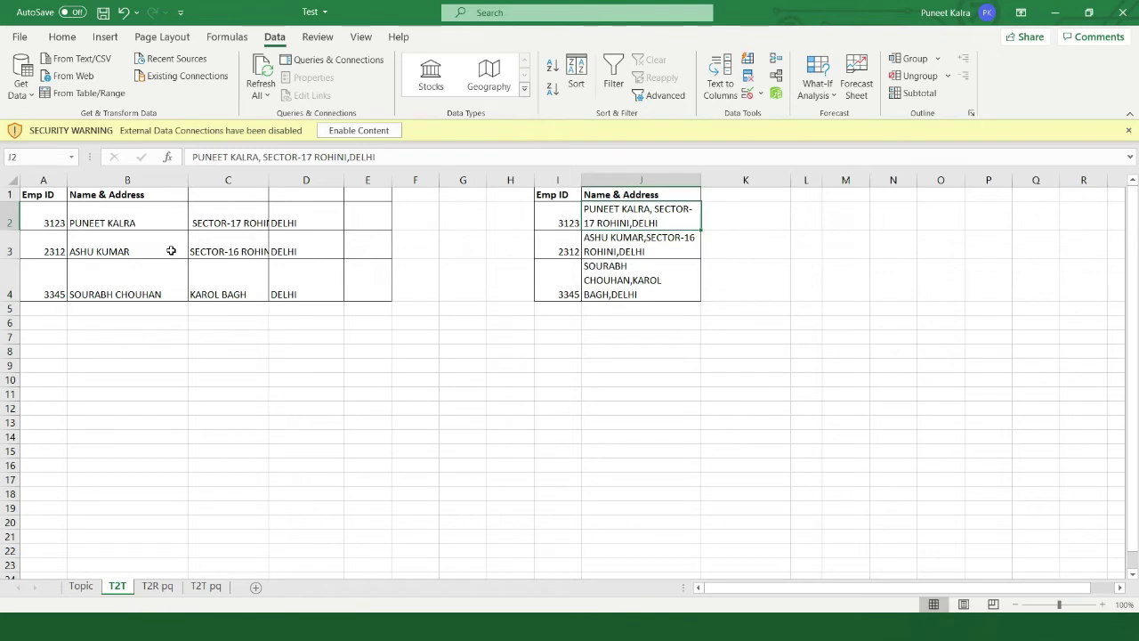
Step: Copy the multi-line entries in J2:J4 of the T2R pq sheet and paste them as values into J2:J4 of the T2T sheet
key(ctrl+Page_Down)
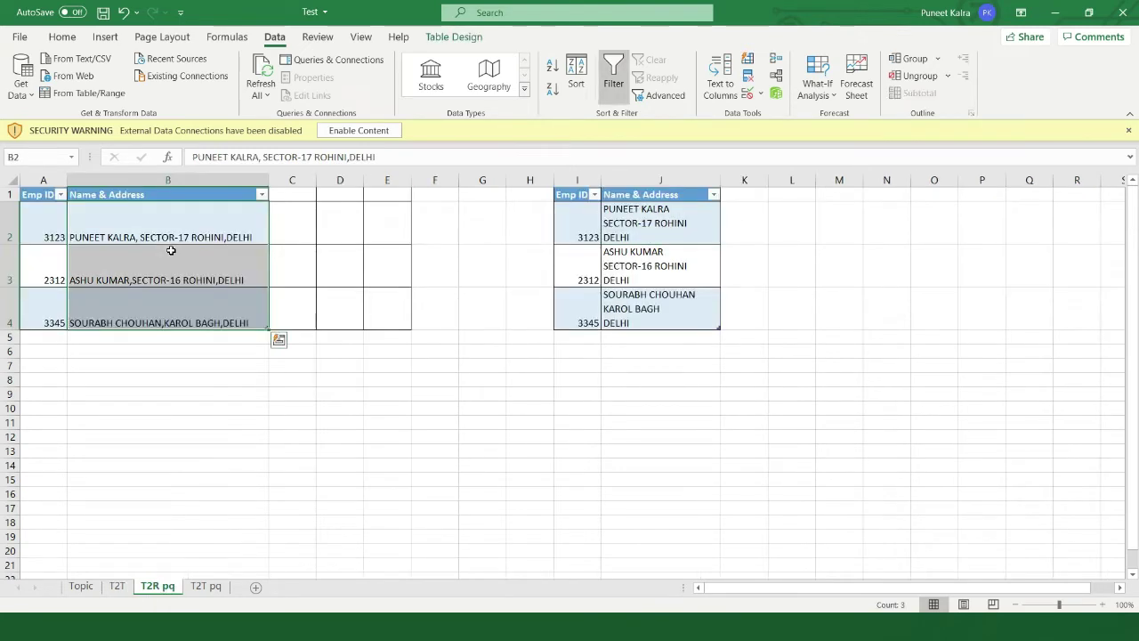
key(shift+Down)
key(shift+Down)
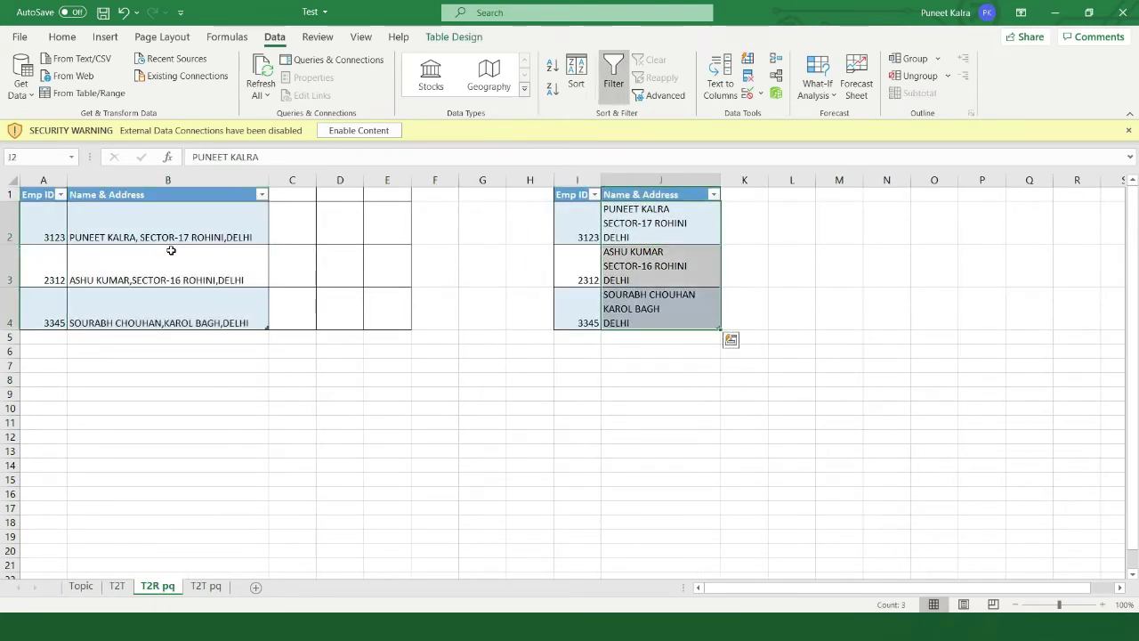
key(ctrl+c)
key(ctrl+Page_Up)
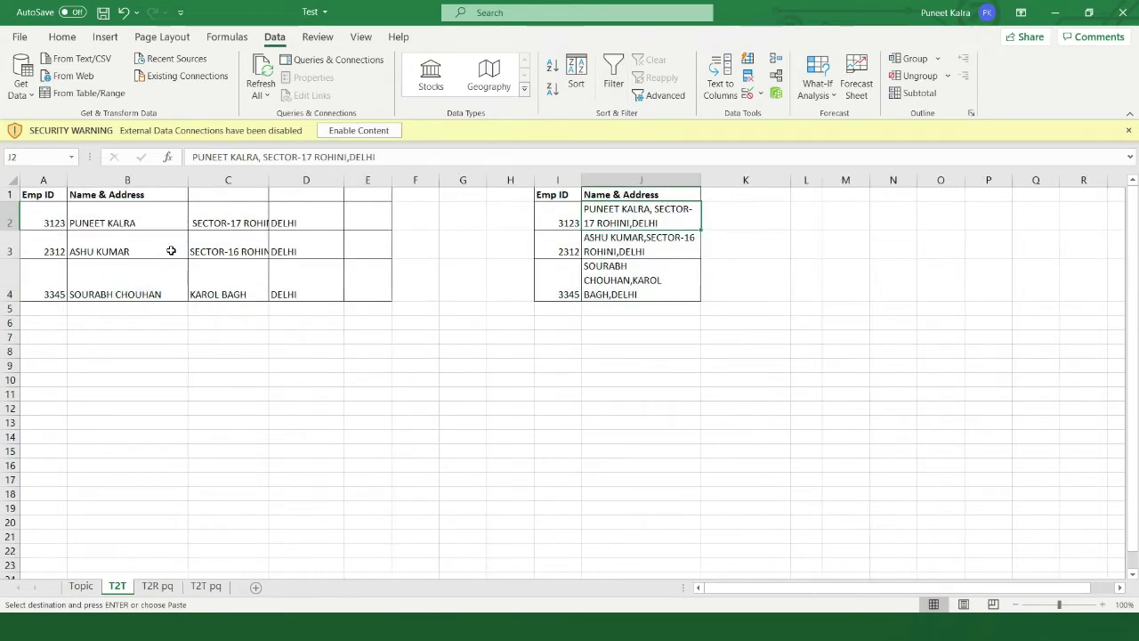
key(ctrl+alt+v)
key(Return)
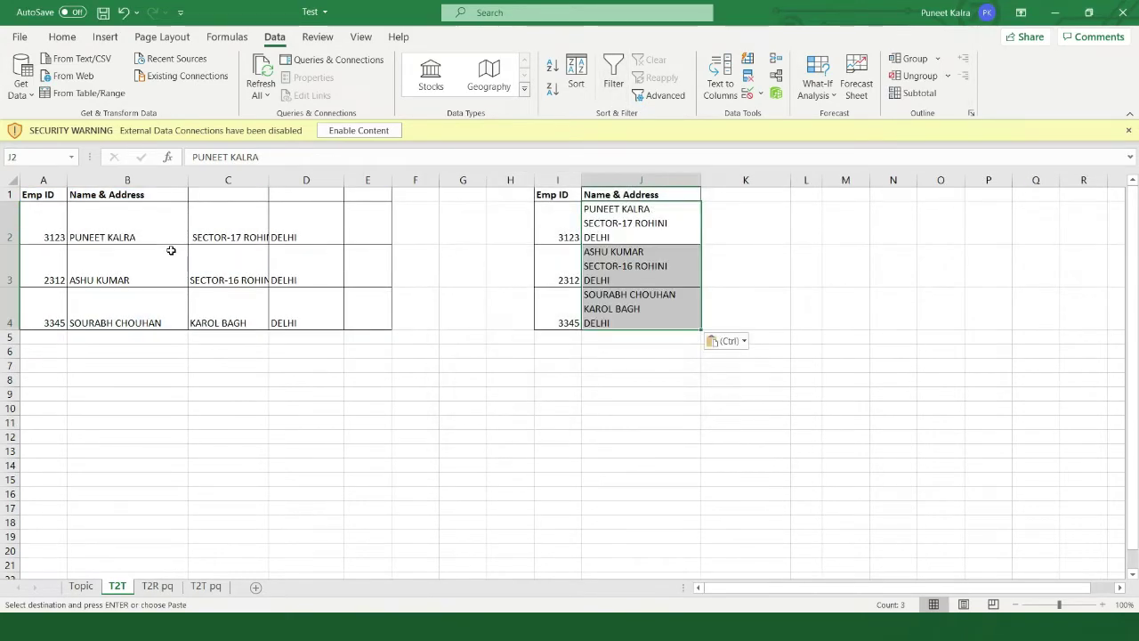
key(Down)
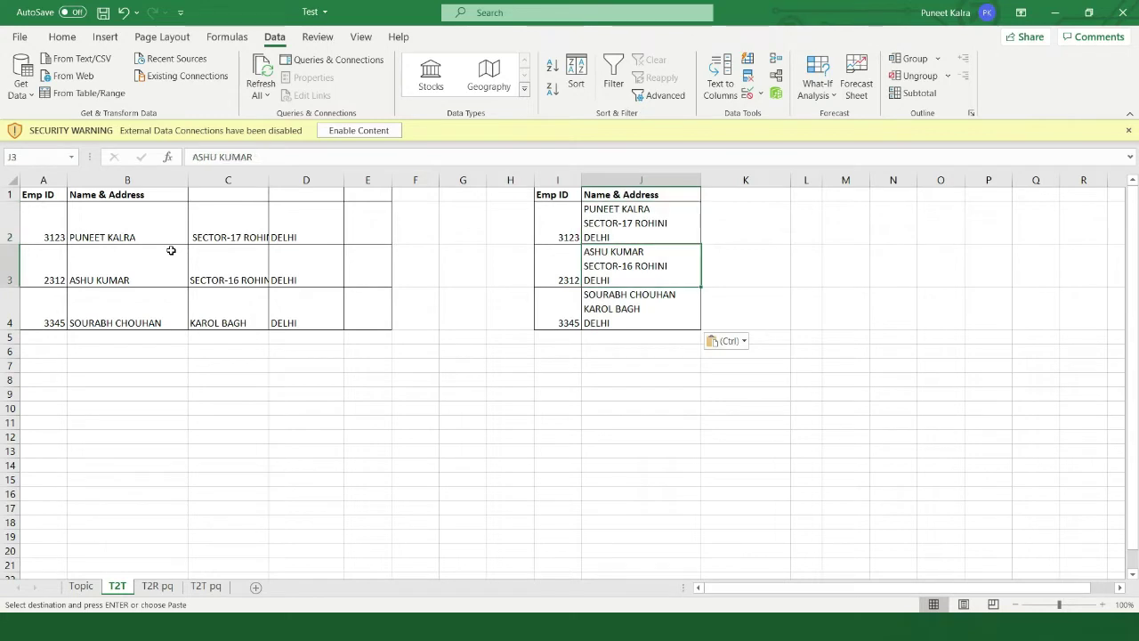
key(Up)
key(ctrl)
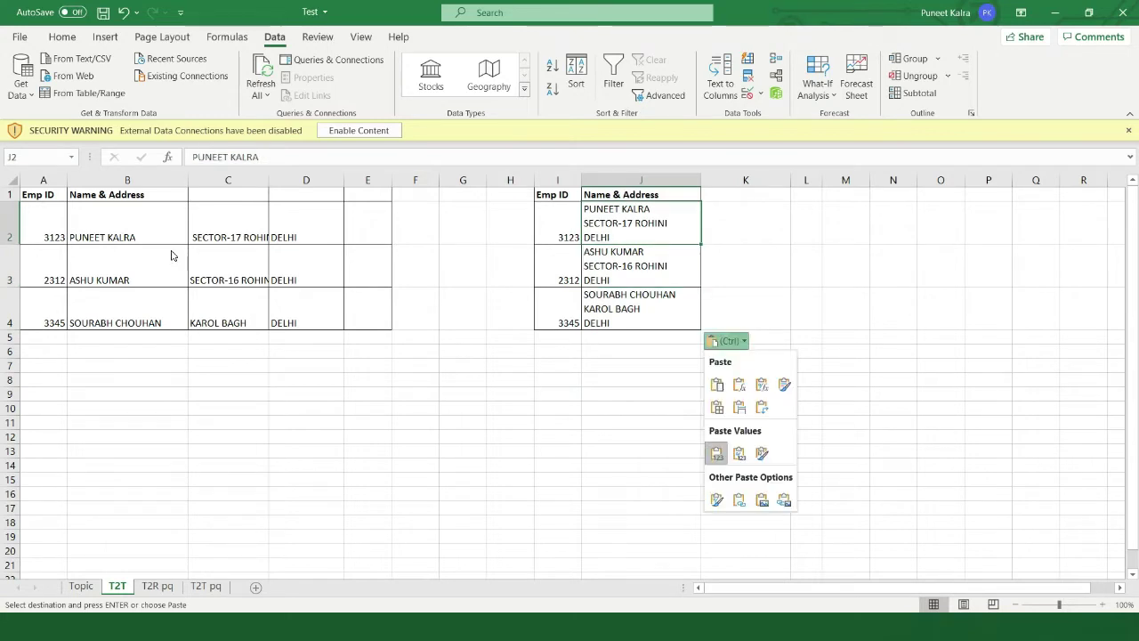
key(Down)
key(Escape)
Step: Split the multi-line entries in J2:J4 into columns with Text to Columns, replacing the Comma delimiter with a line break as the Other delimiter
key(ctrl+shift+Down)
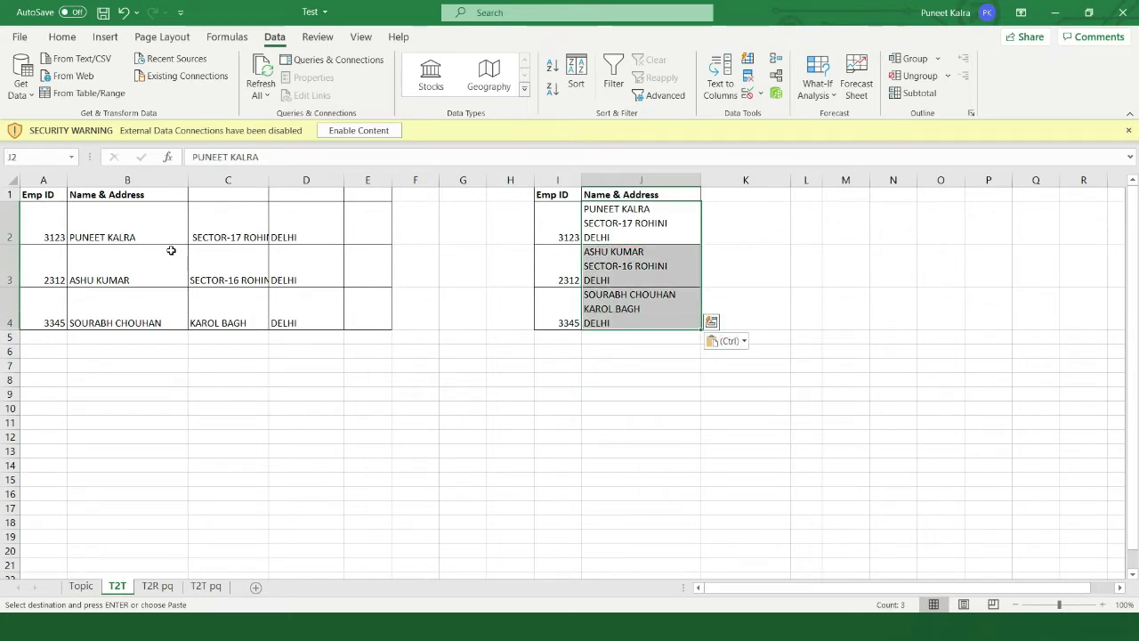
click(712, 89)
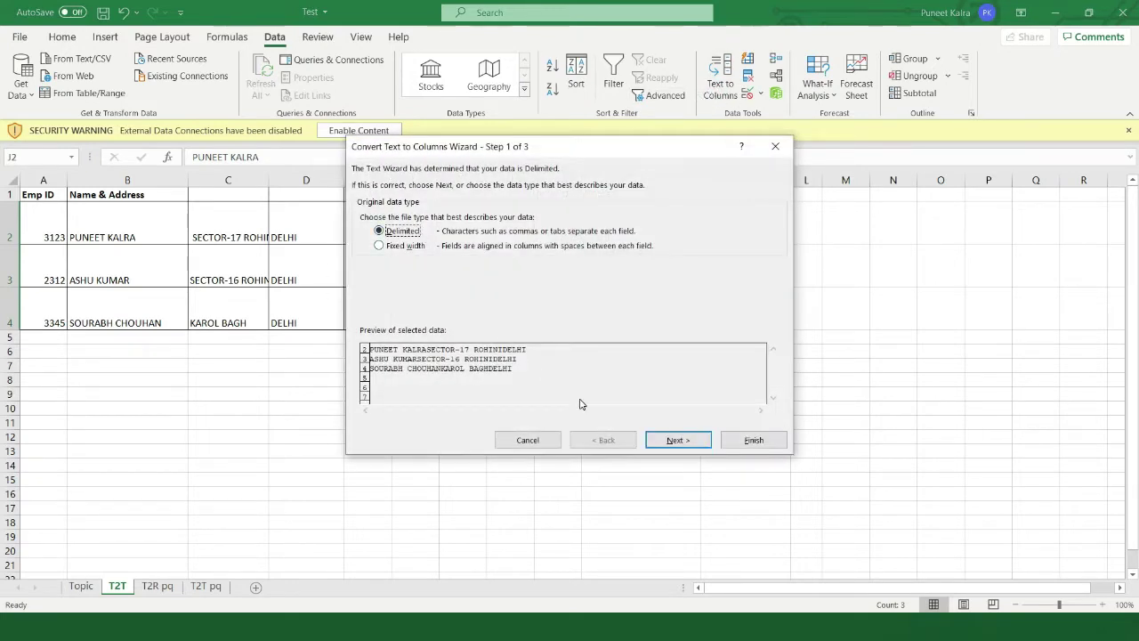
click(678, 439)
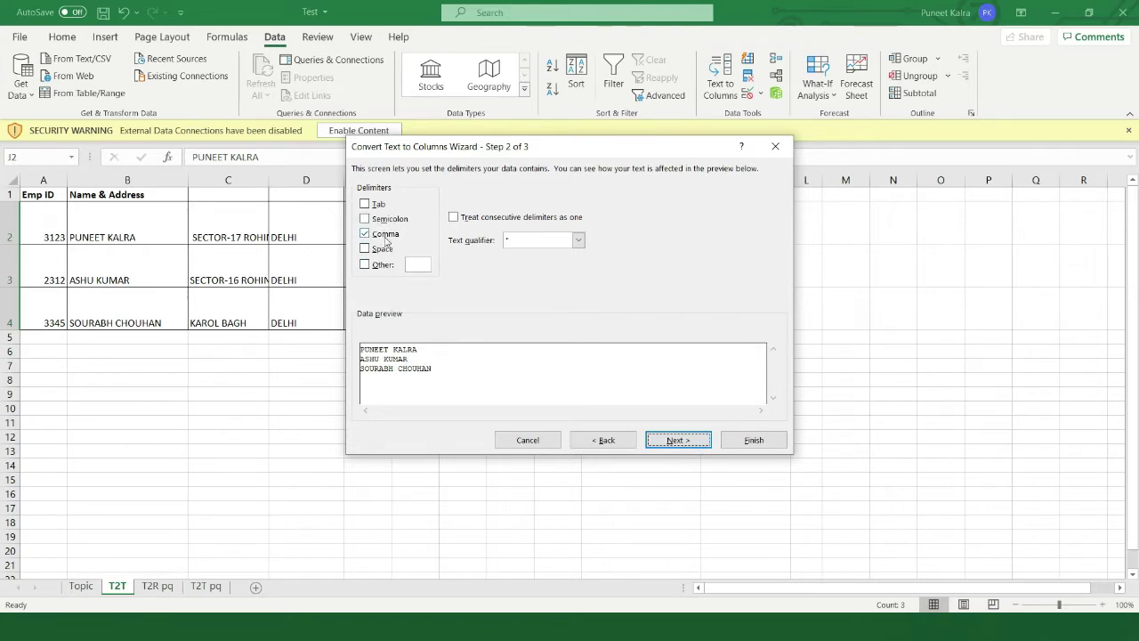
click(379, 236)
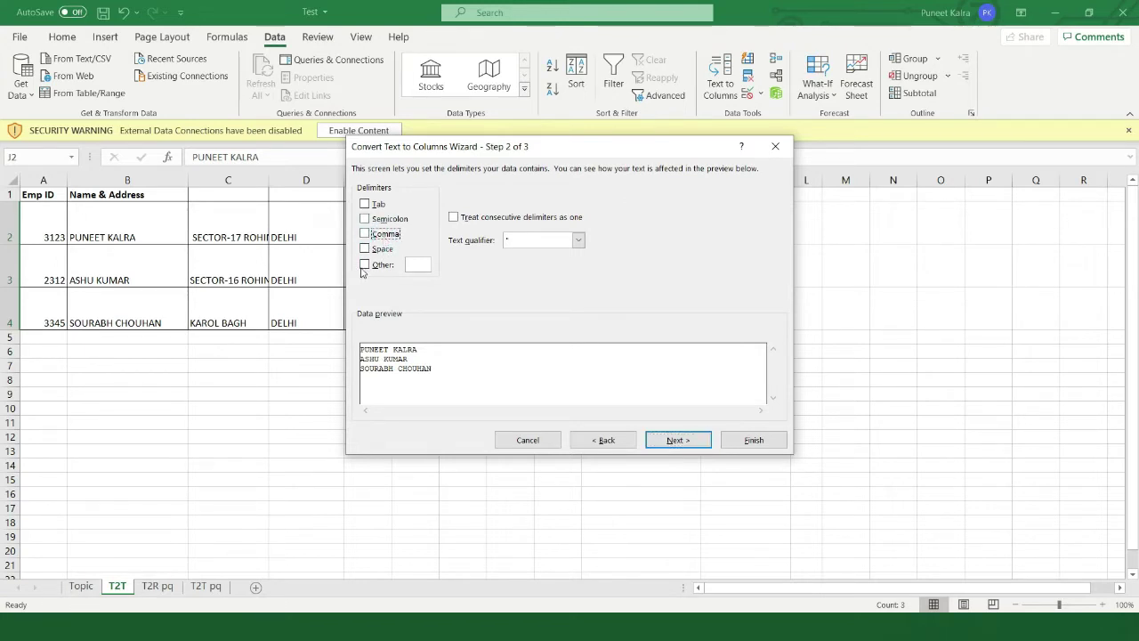
click(367, 265)
drag(556, 146, 298, 172)
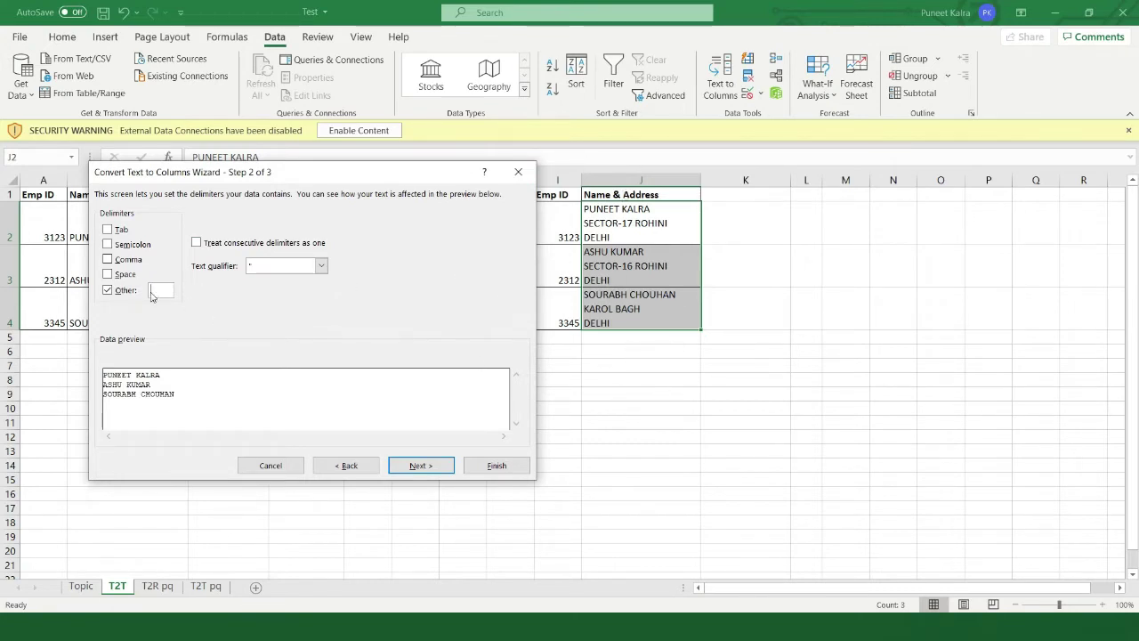
key(ctrl+j)
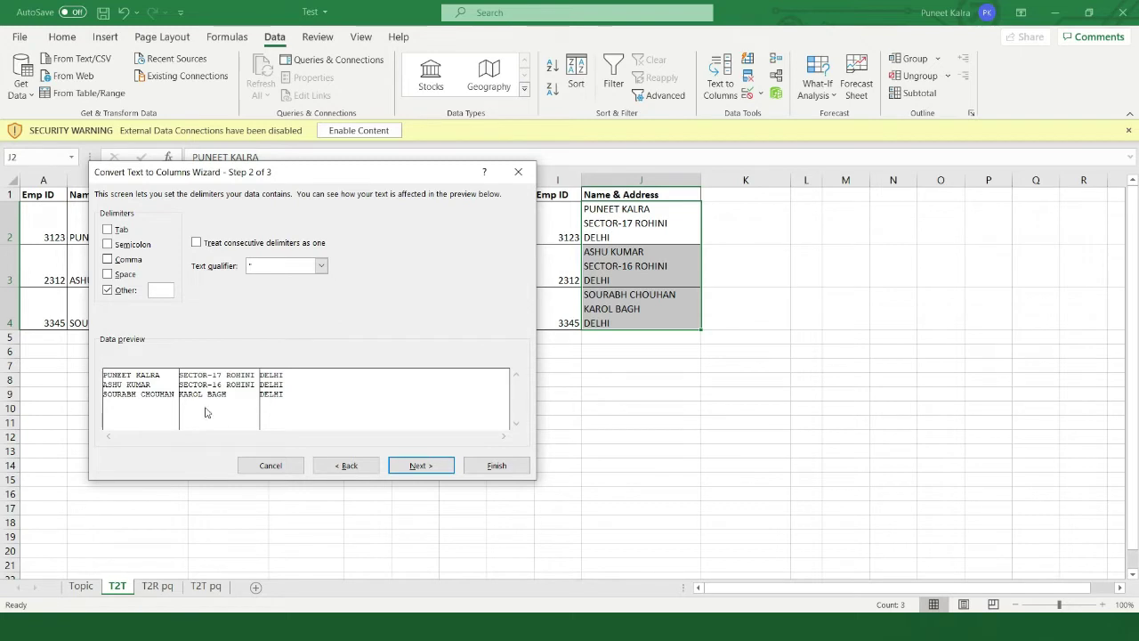
click(425, 466)
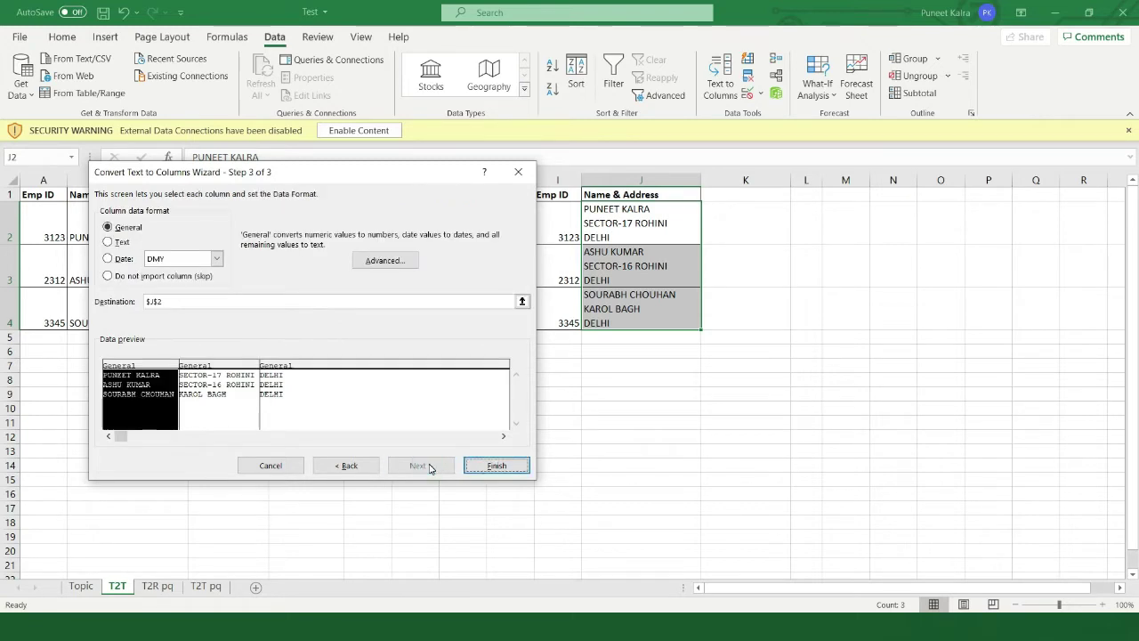
click(516, 466)
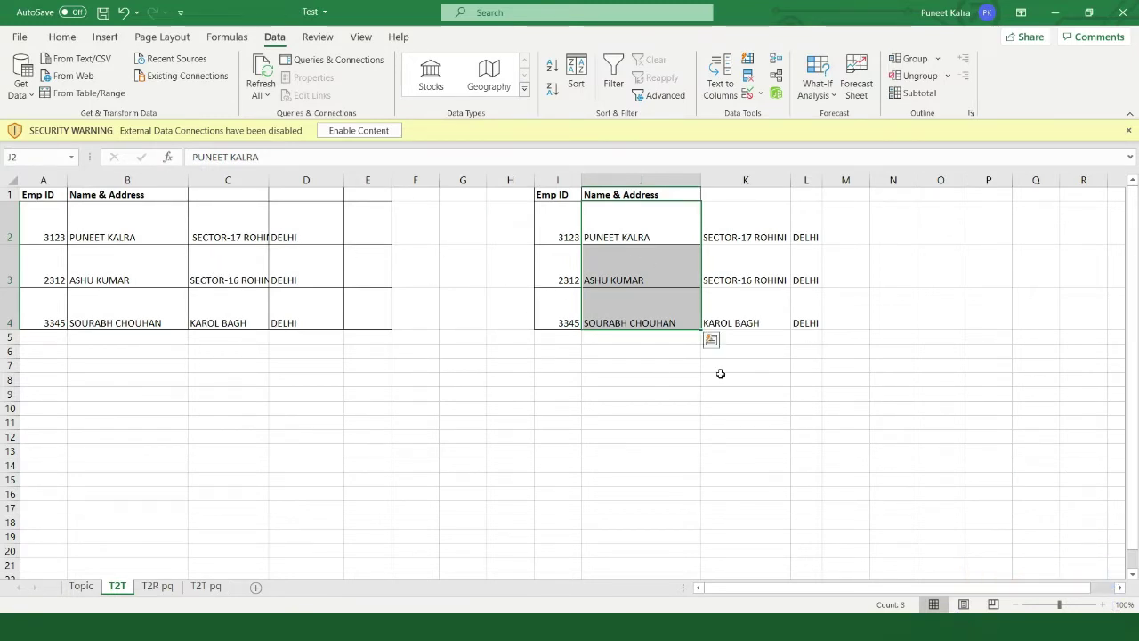
click(516, 298)
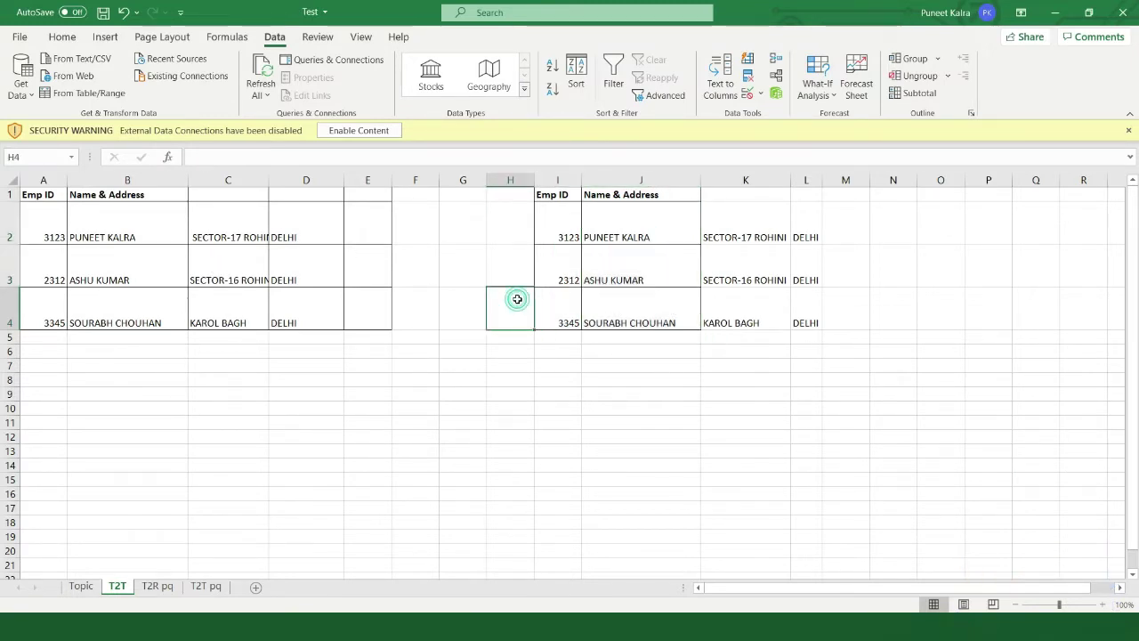
key(Right)
key(ctrl+Up)
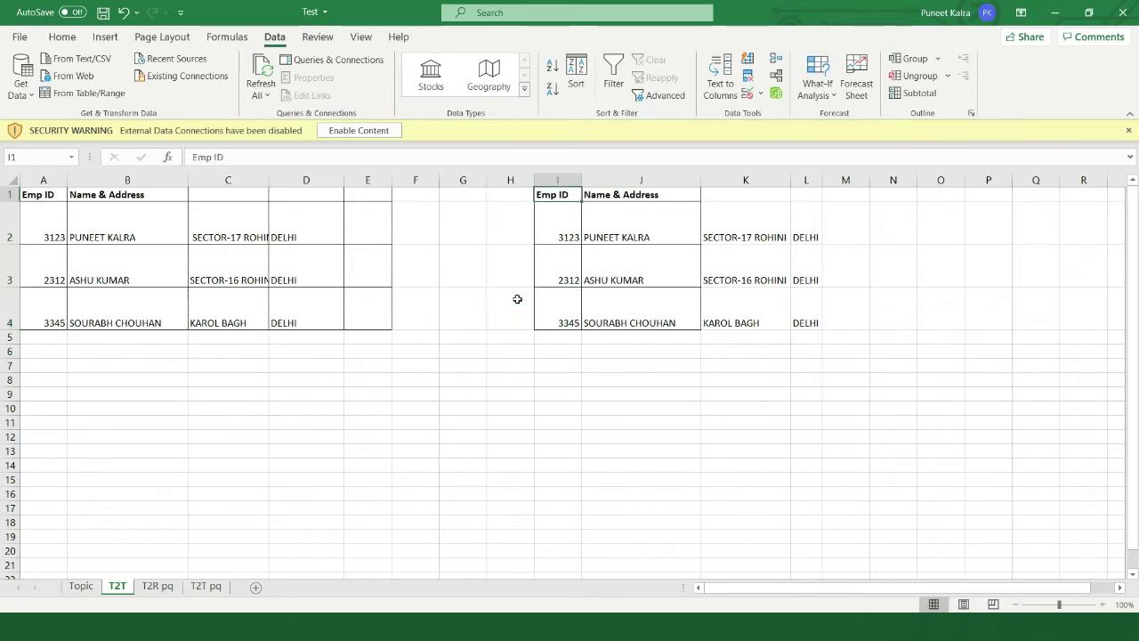
key(Down)
key(ctrl+Left)
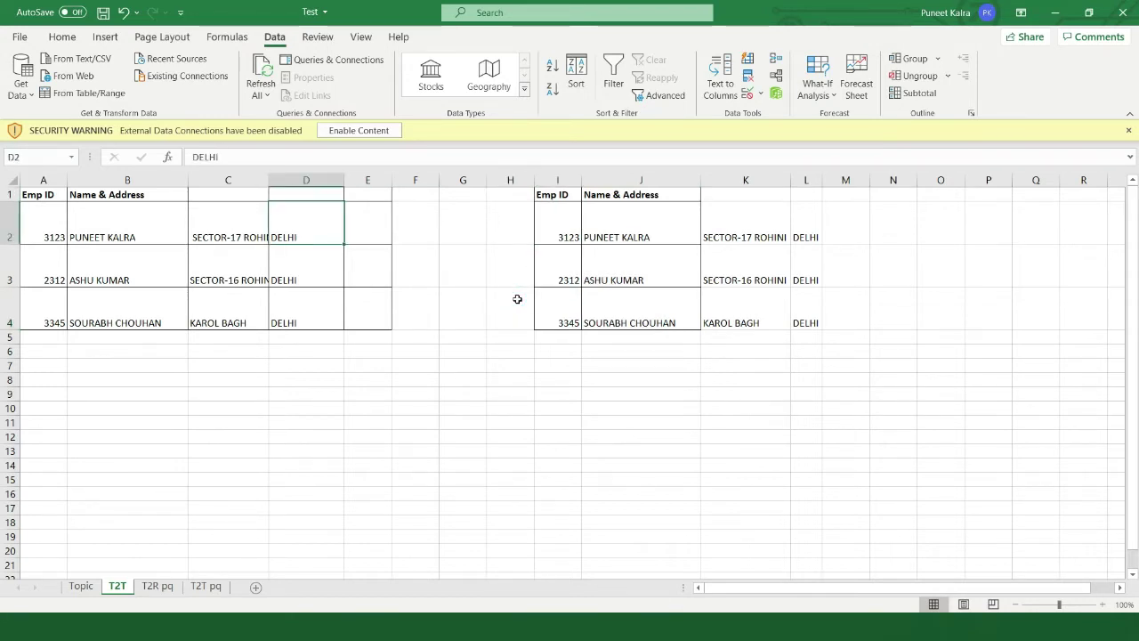
Step: Load the comma-separated table in A1:B4 of the T2R pq sheet into the Power Query Editor, allowing the external data connection
key(ctrl+Page_Down)
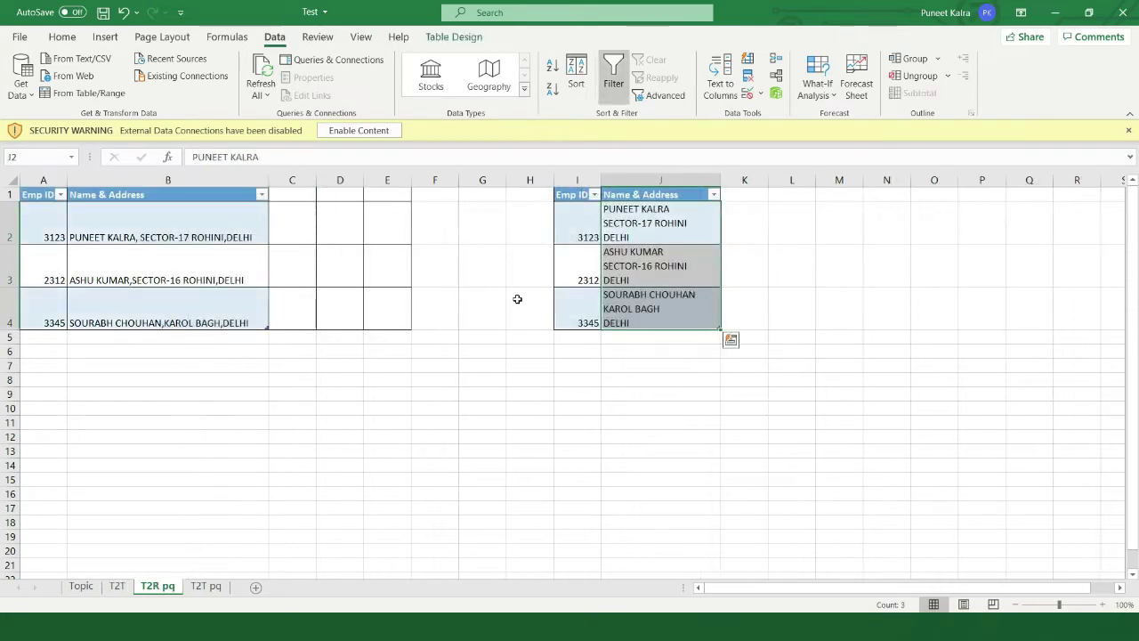
key(ctrl+Left)
key(ctrl+Left)
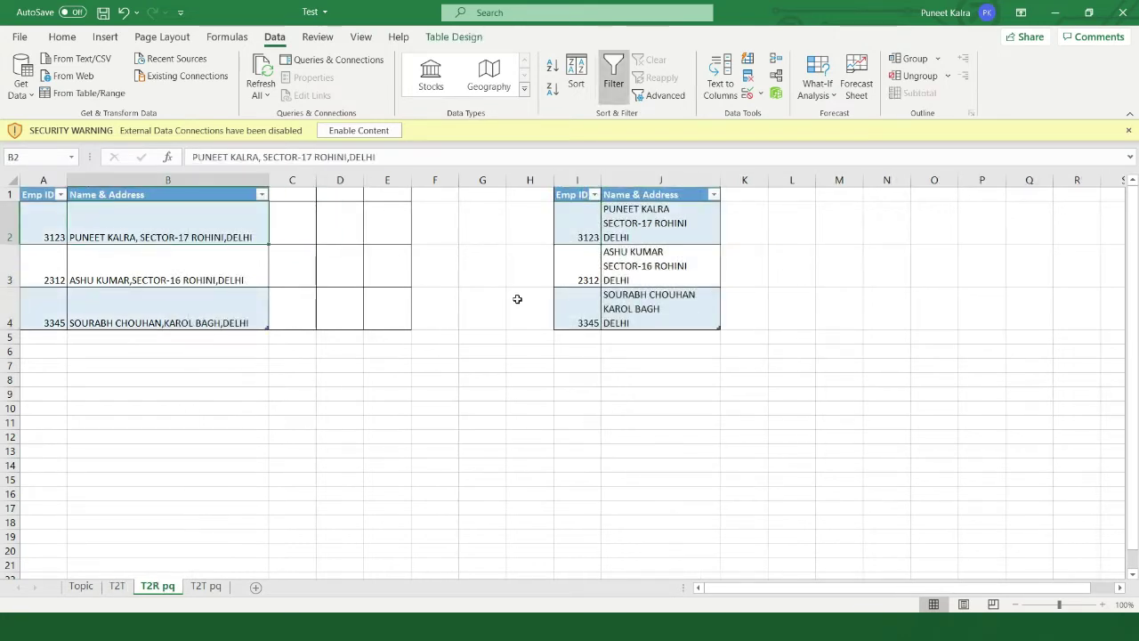
key(Up)
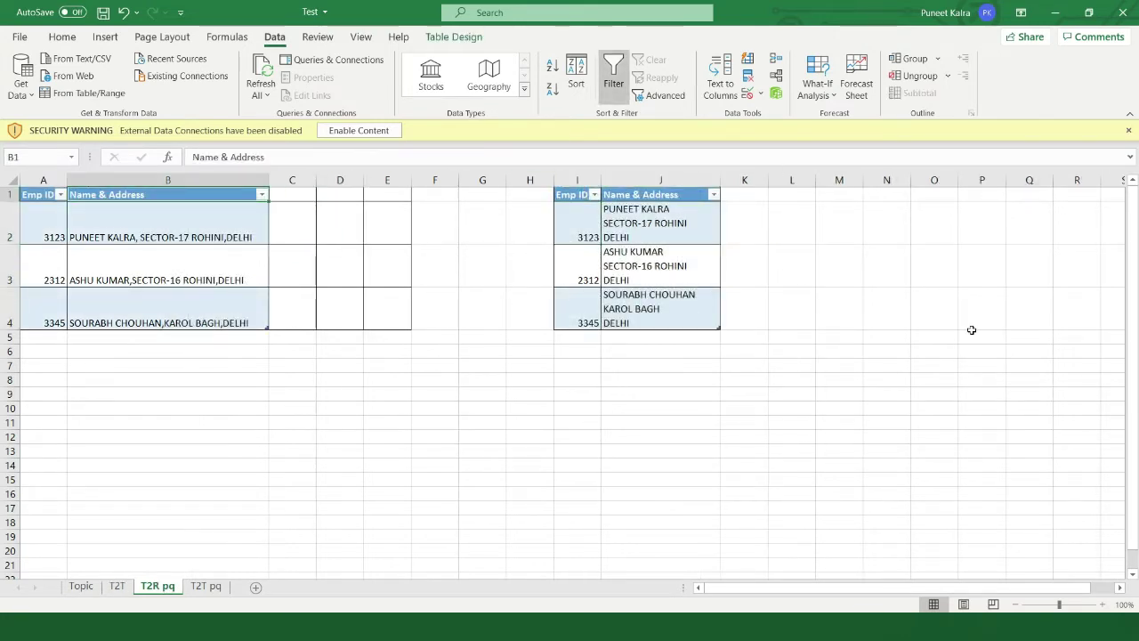
key(Left)
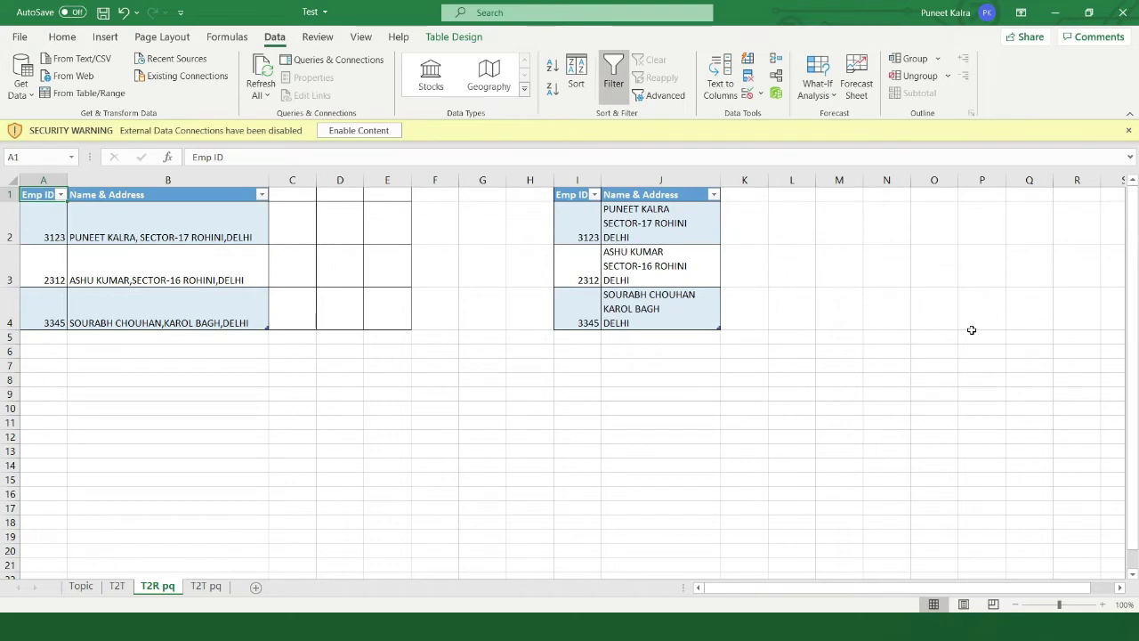
key(ctrl+shift+Right)
key(ctrl+shift+Down)
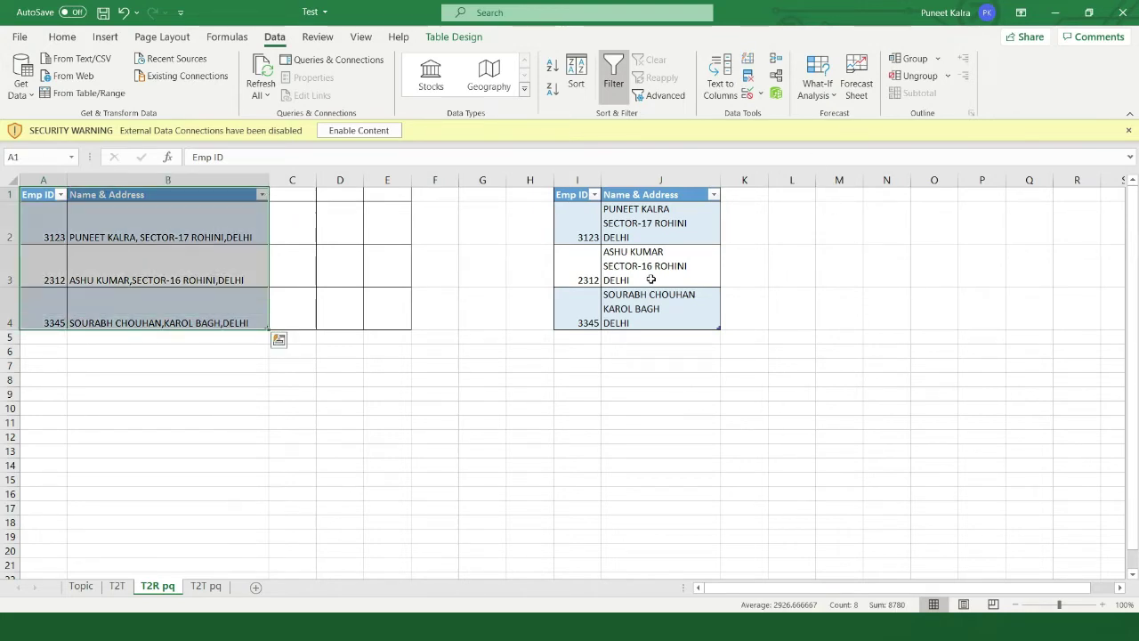
click(93, 94)
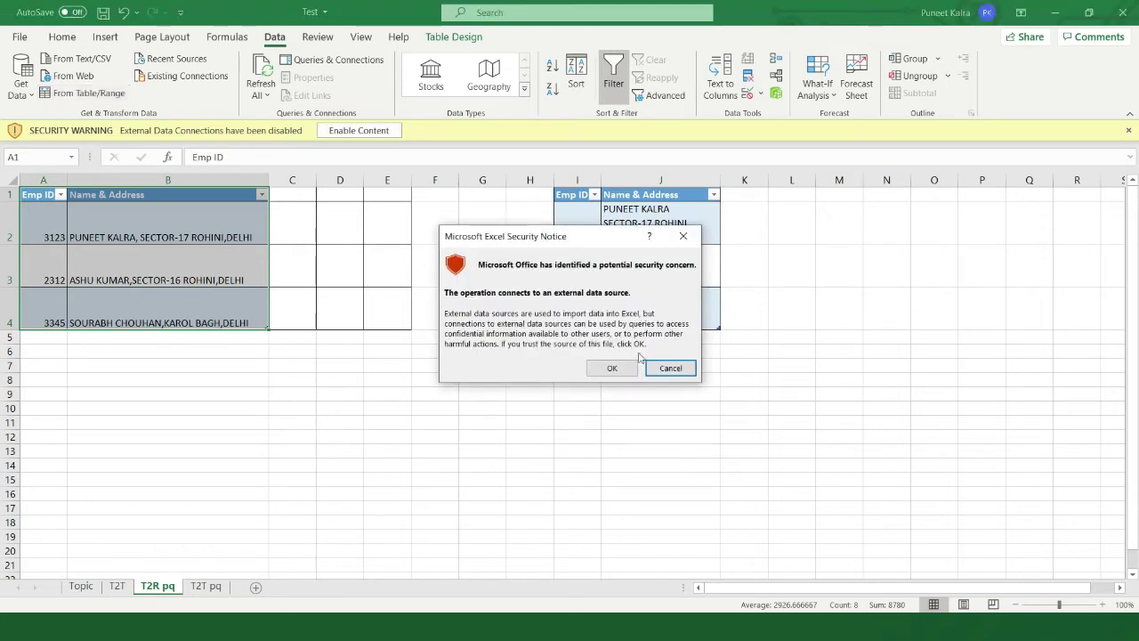
click(613, 367)
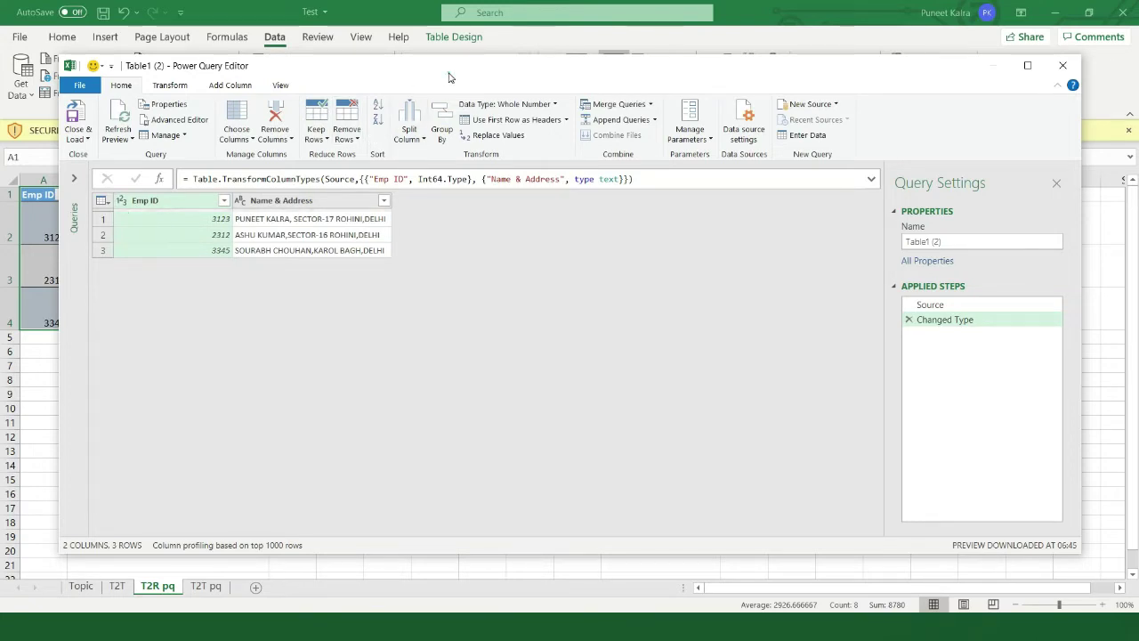
drag(451, 78, 719, 70)
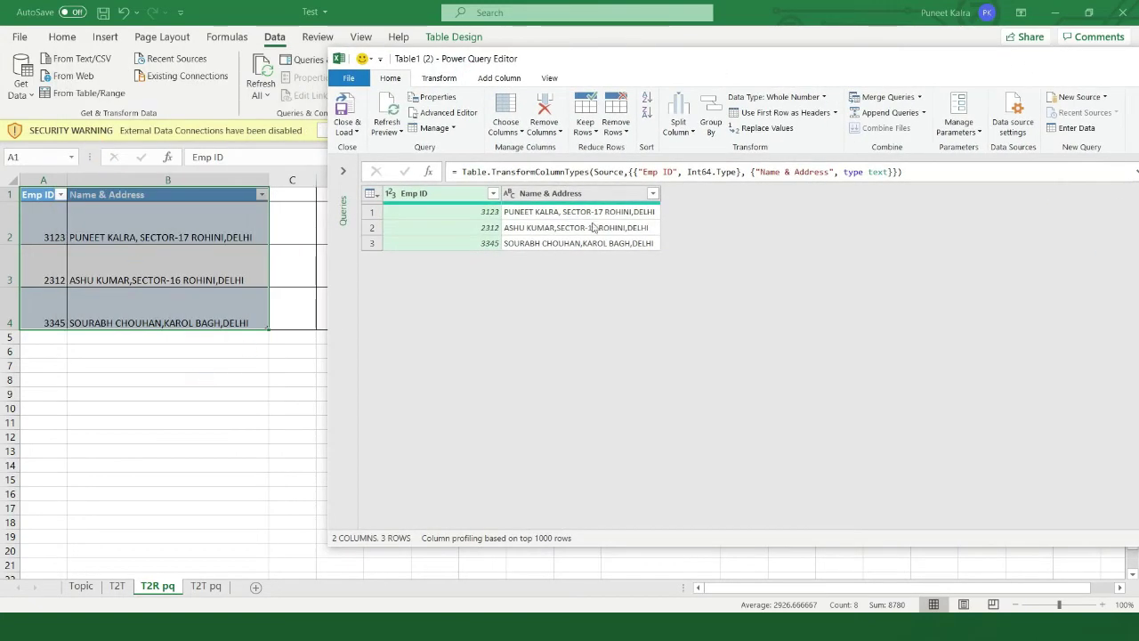
Step: Split the Name & Address column by delimiter, using Comma at each occurrence of the delimiter
click(554, 196)
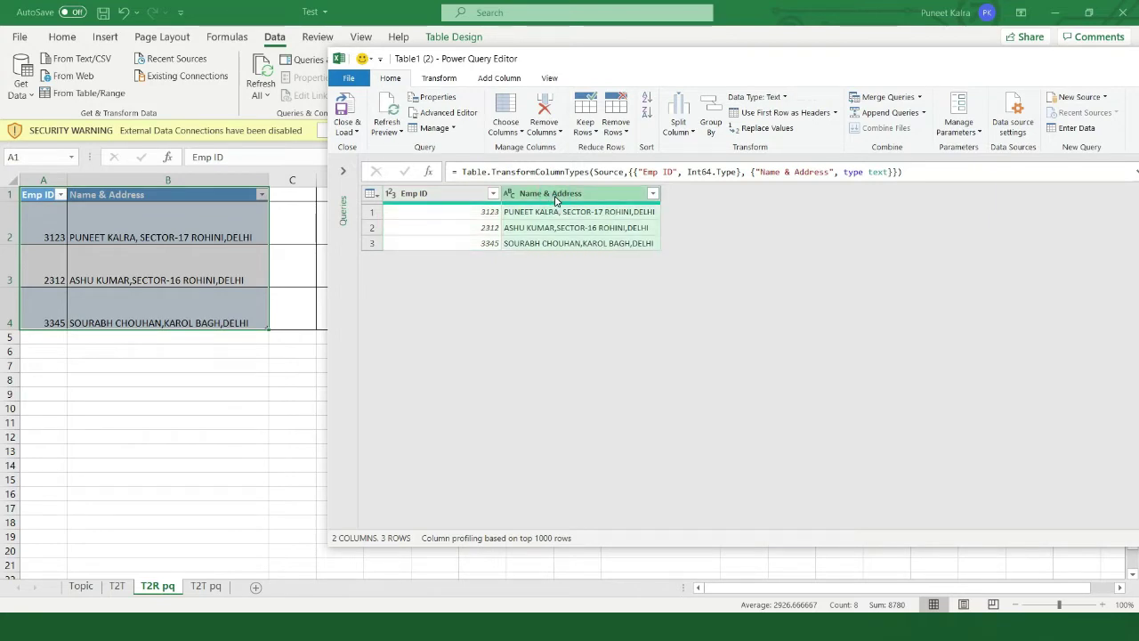
click(442, 79)
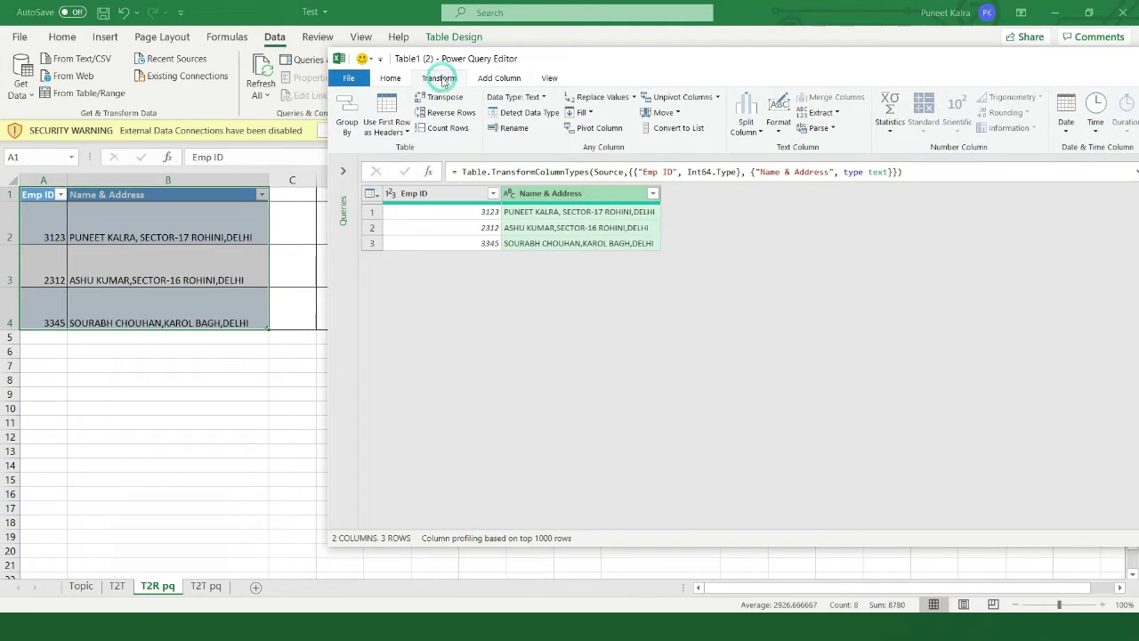
click(747, 135)
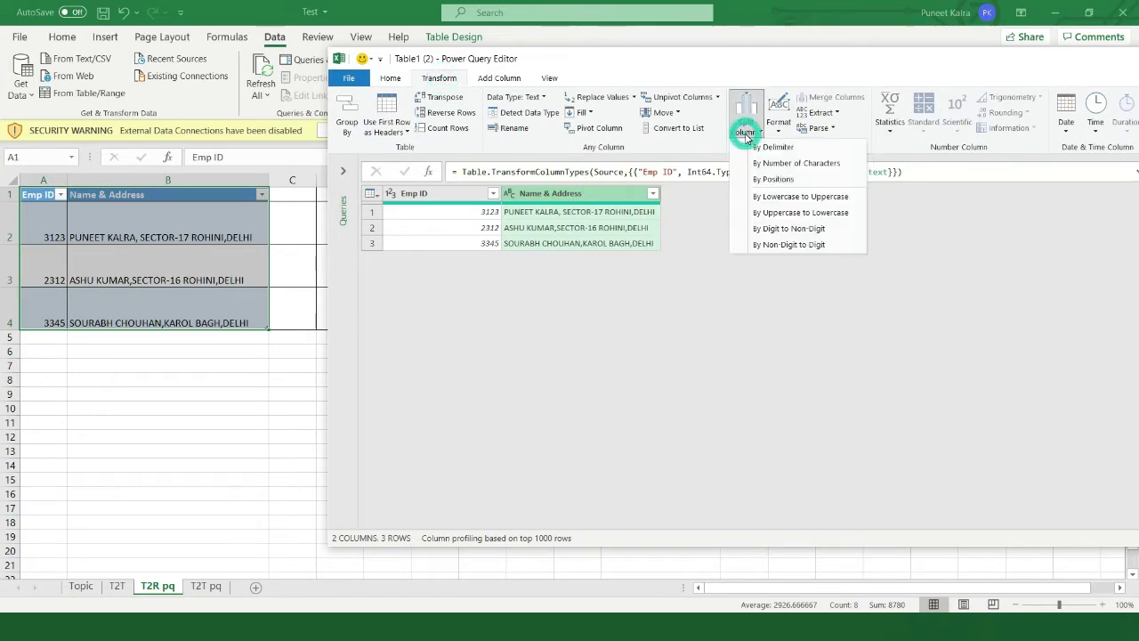
click(758, 150)
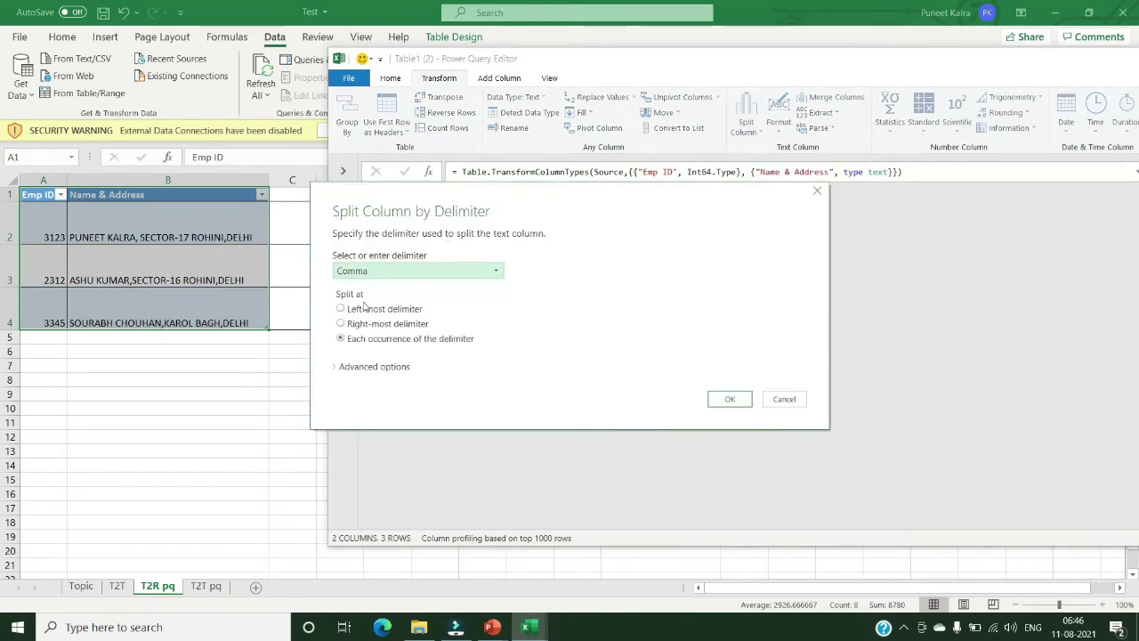
click(399, 273)
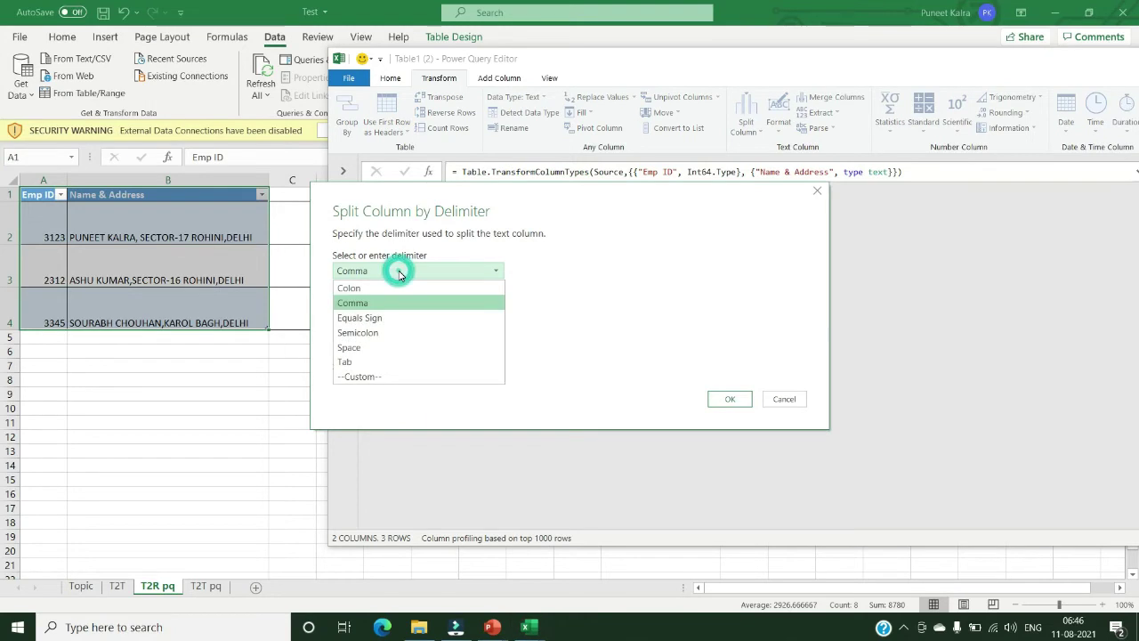
click(397, 269)
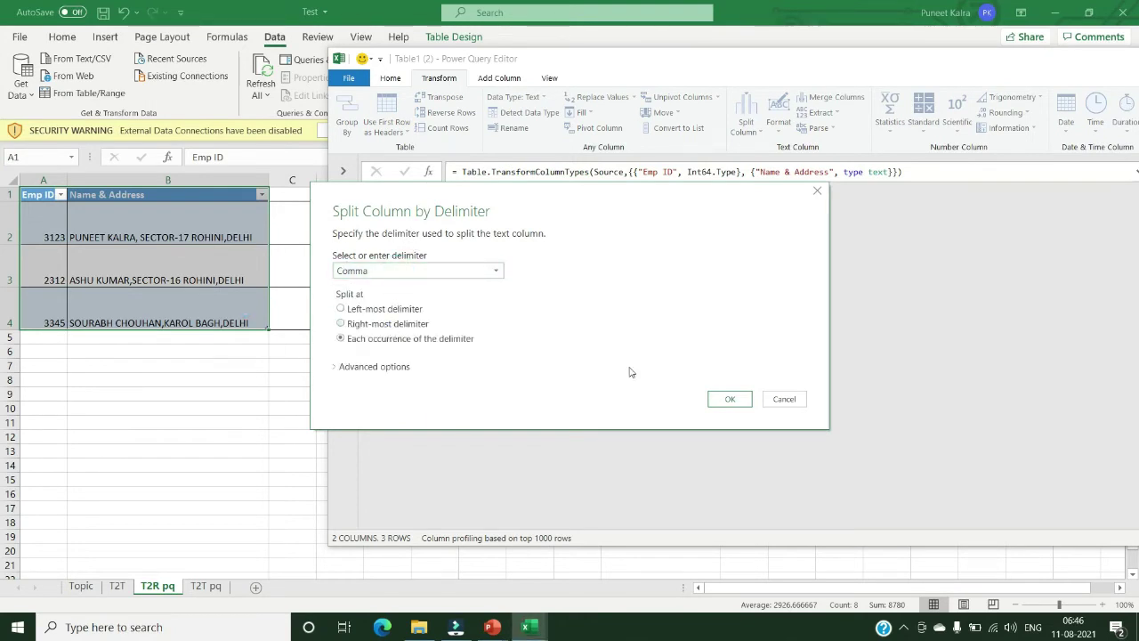
click(729, 398)
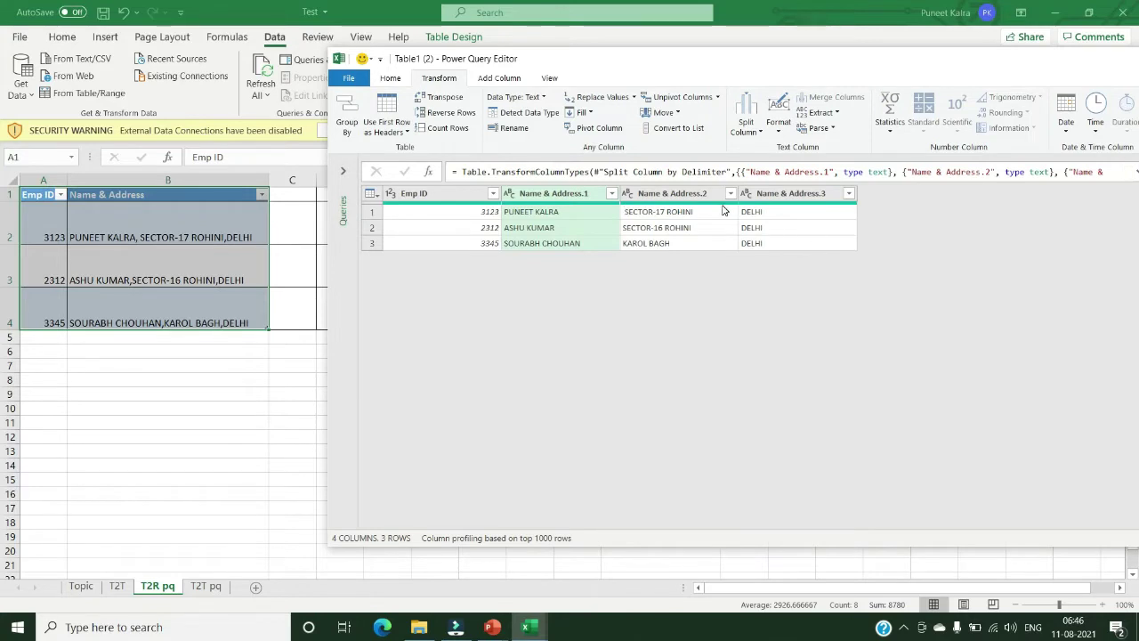
Step: Close the query and load the split table into a new worksheet
click(396, 78)
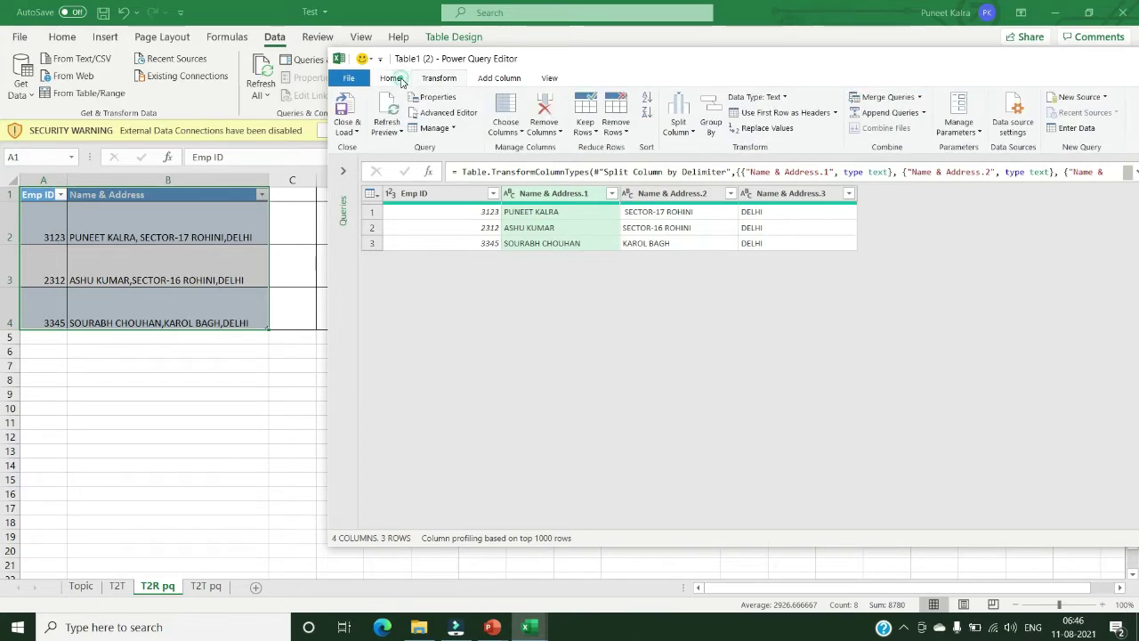
click(348, 131)
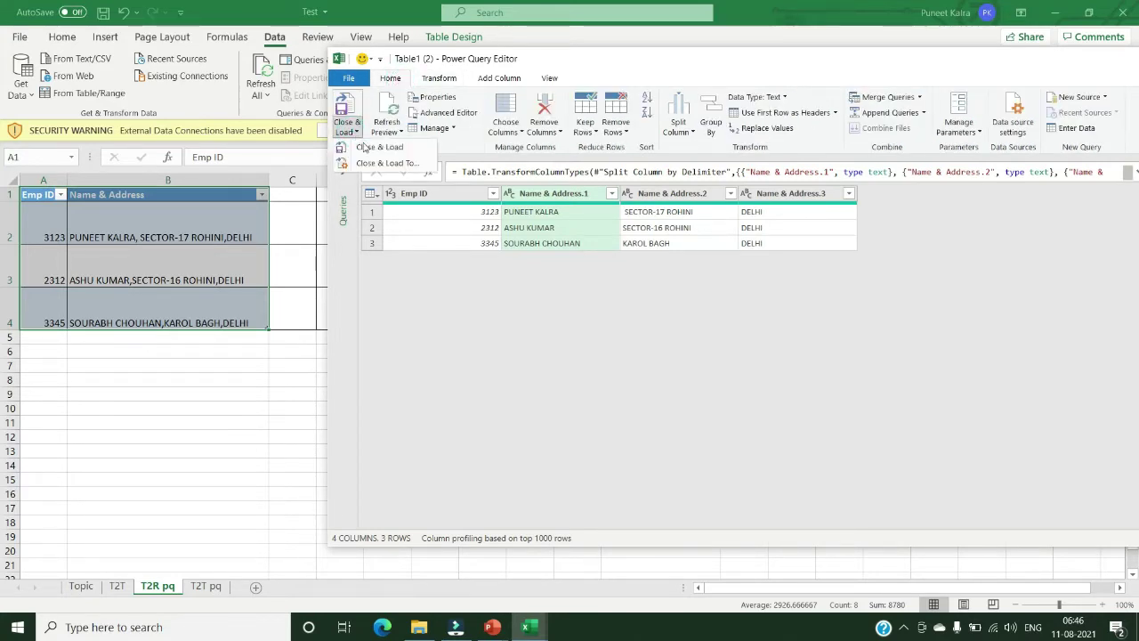
click(401, 148)
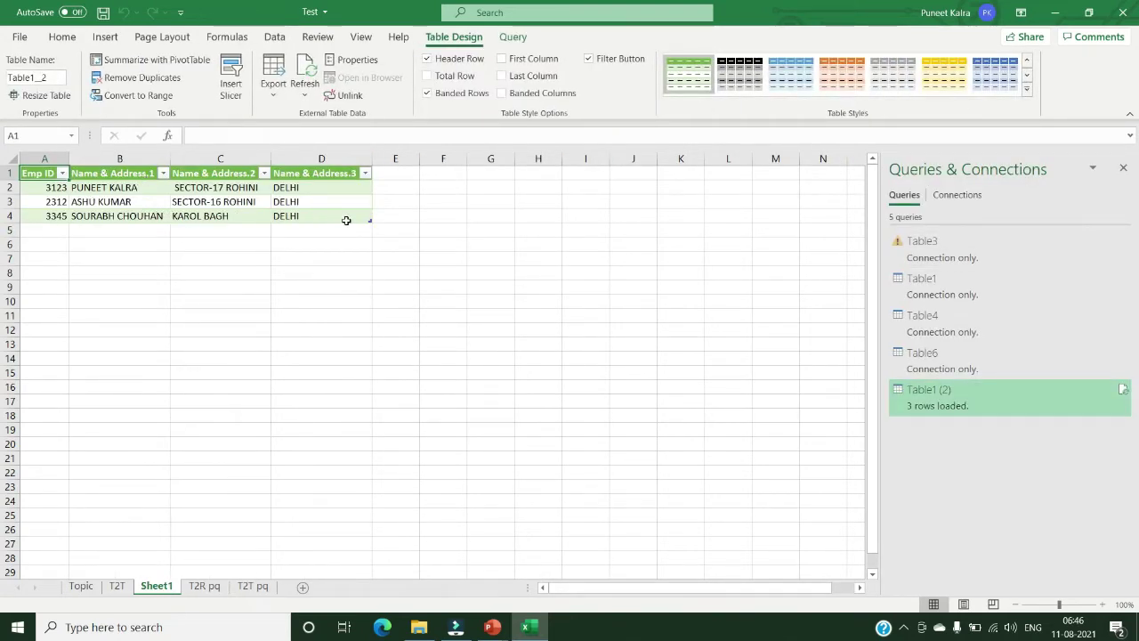
click(346, 220)
click(347, 227)
click(348, 220)
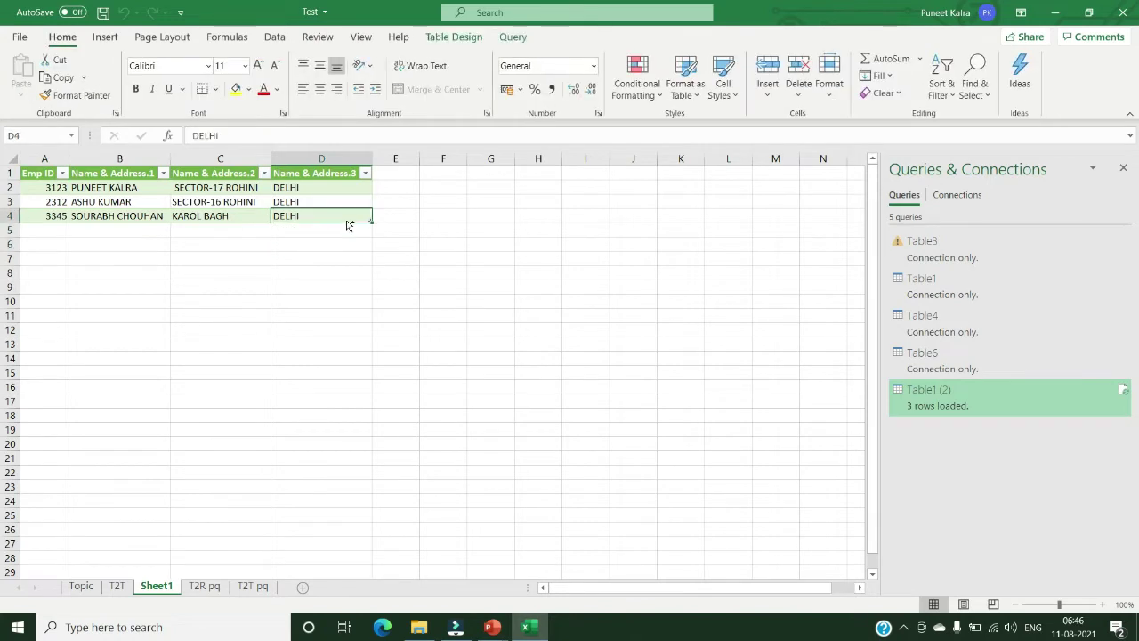
Step: Load the multi-line Name & Address table in I1:J4 of the T2R pq sheet into the Power Query Editor
key(ctrl+Page_Down)
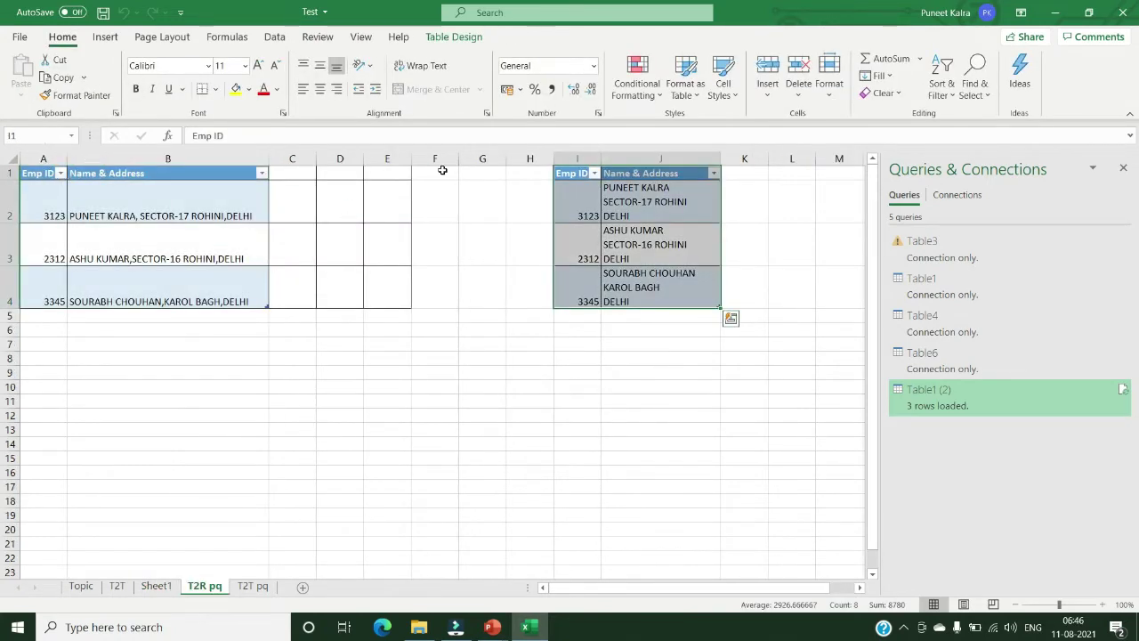
key(Left)
key(Right)
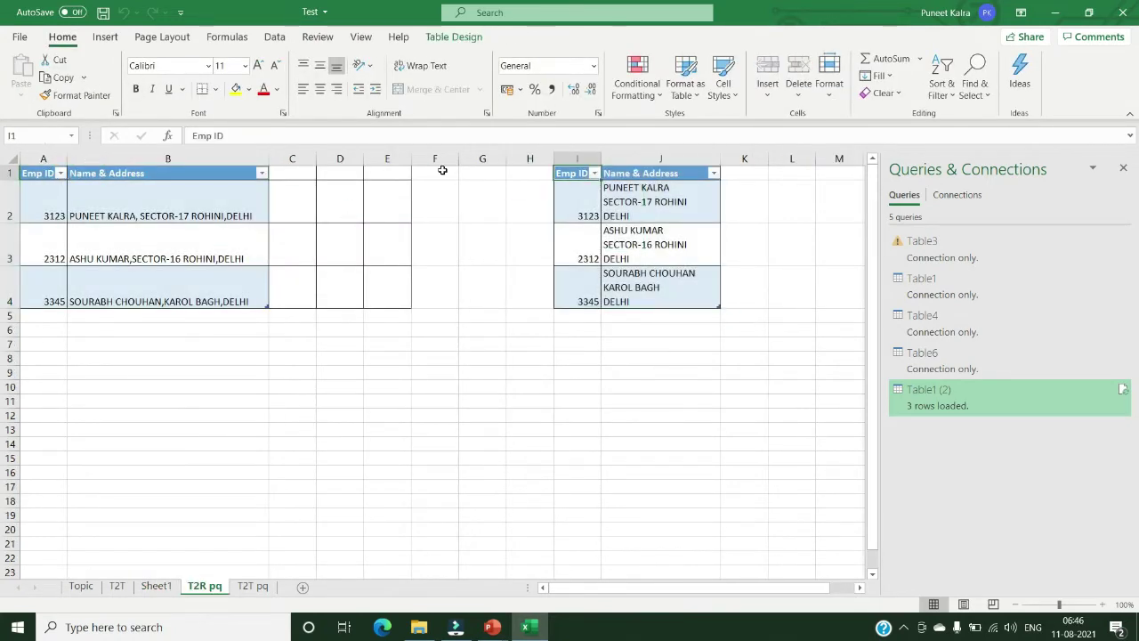
key(ctrl+shift+Right)
key(ctrl+shift+Down)
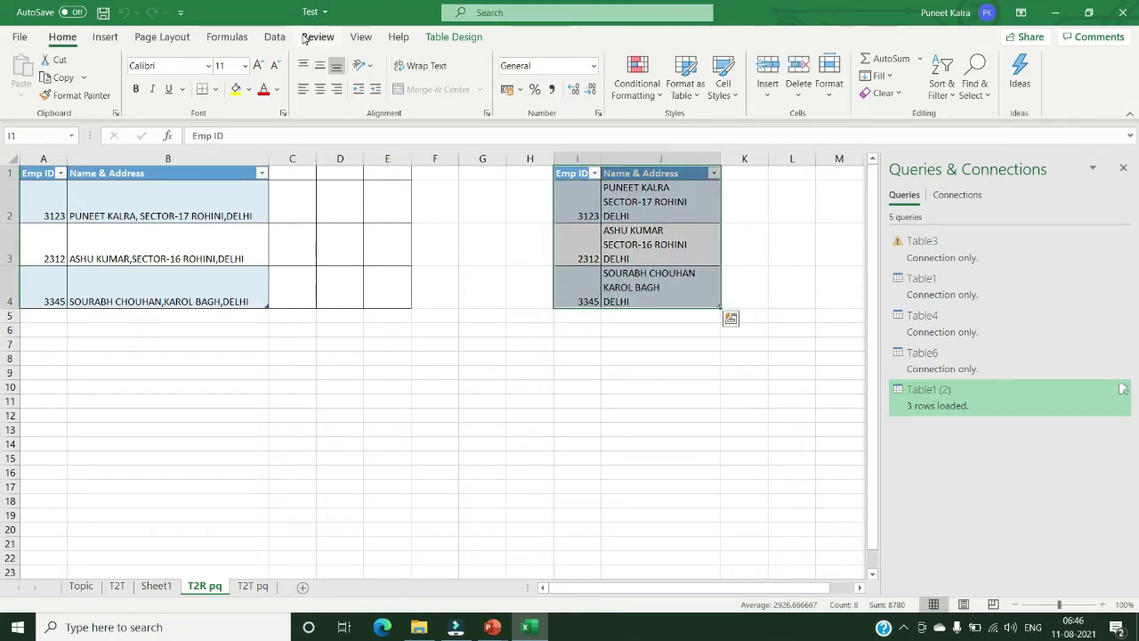
click(275, 38)
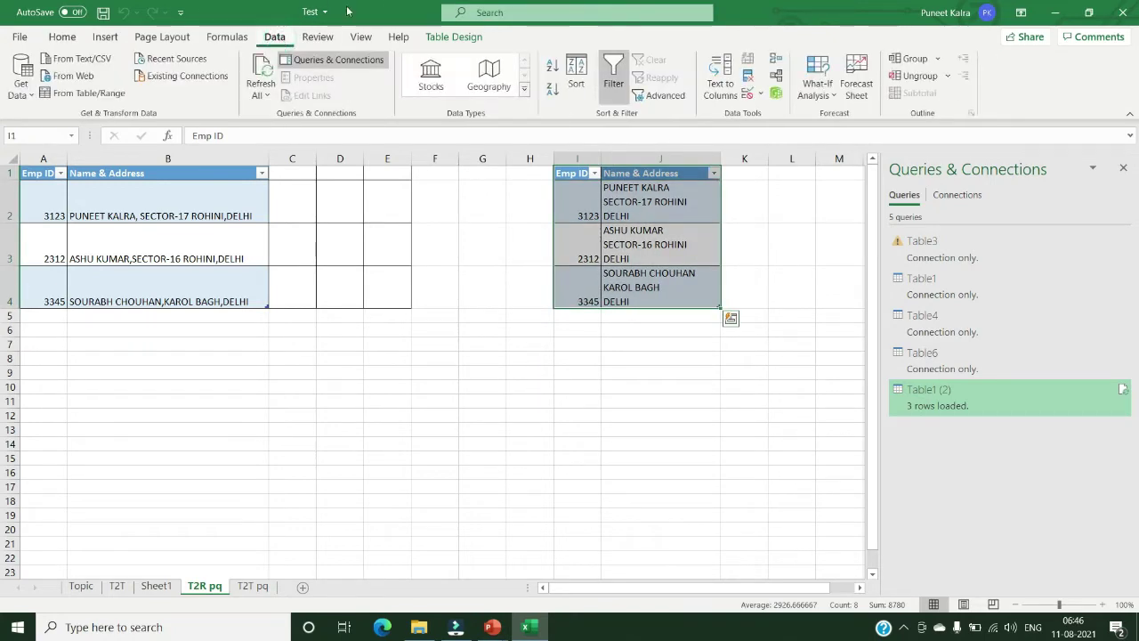
click(108, 96)
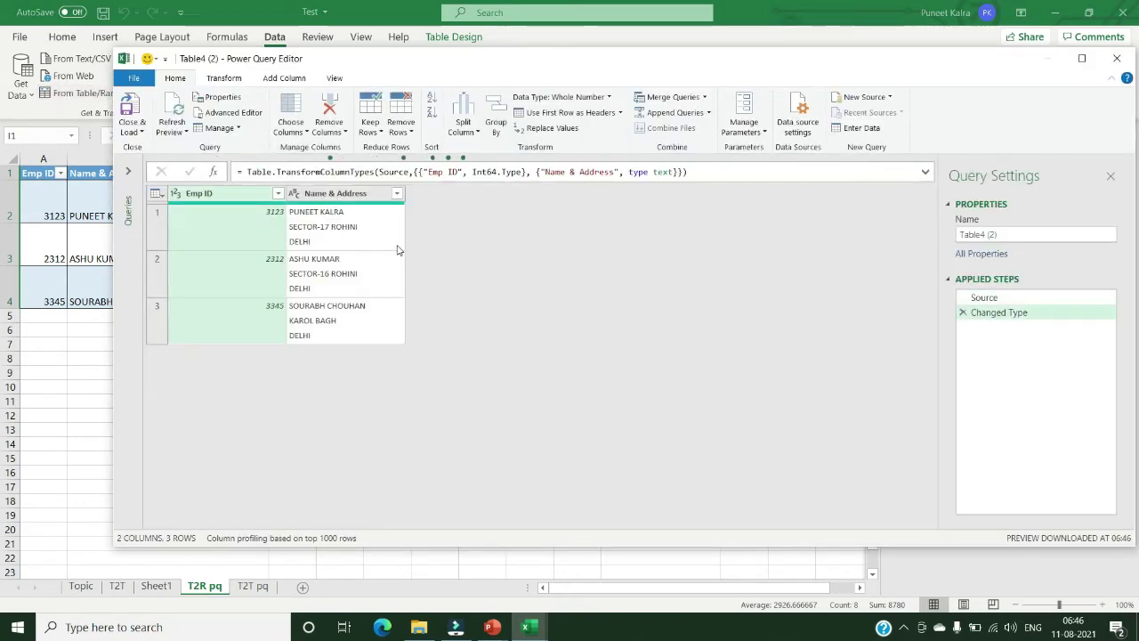
Step: Set up a split of the Name & Address column by delimiter, using a custom delimiter at each occurrence
click(341, 196)
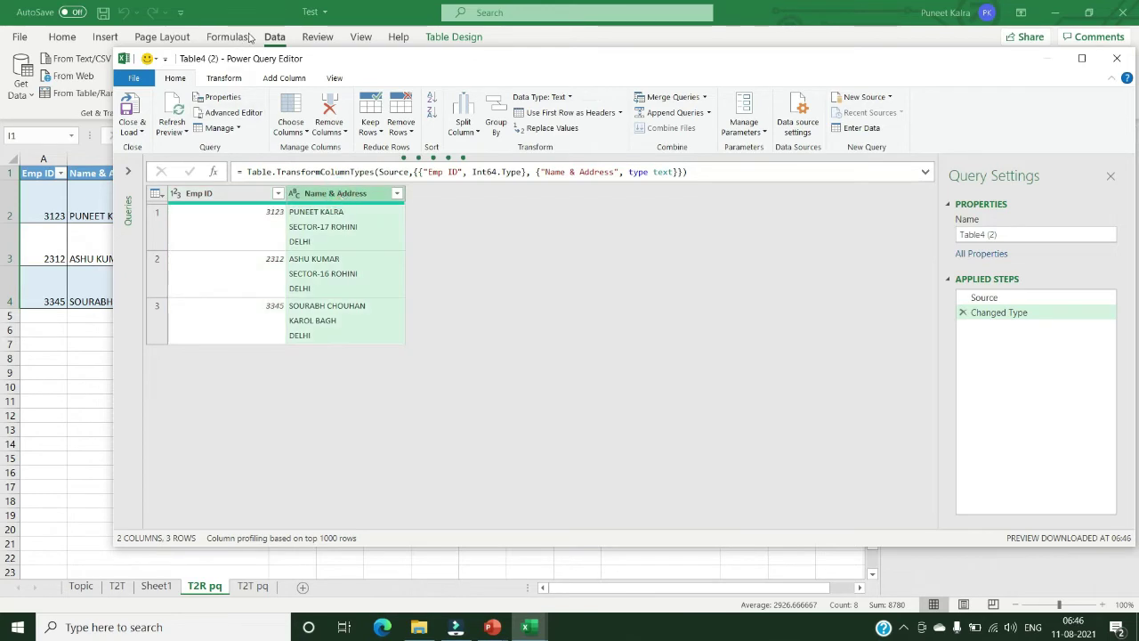
click(224, 78)
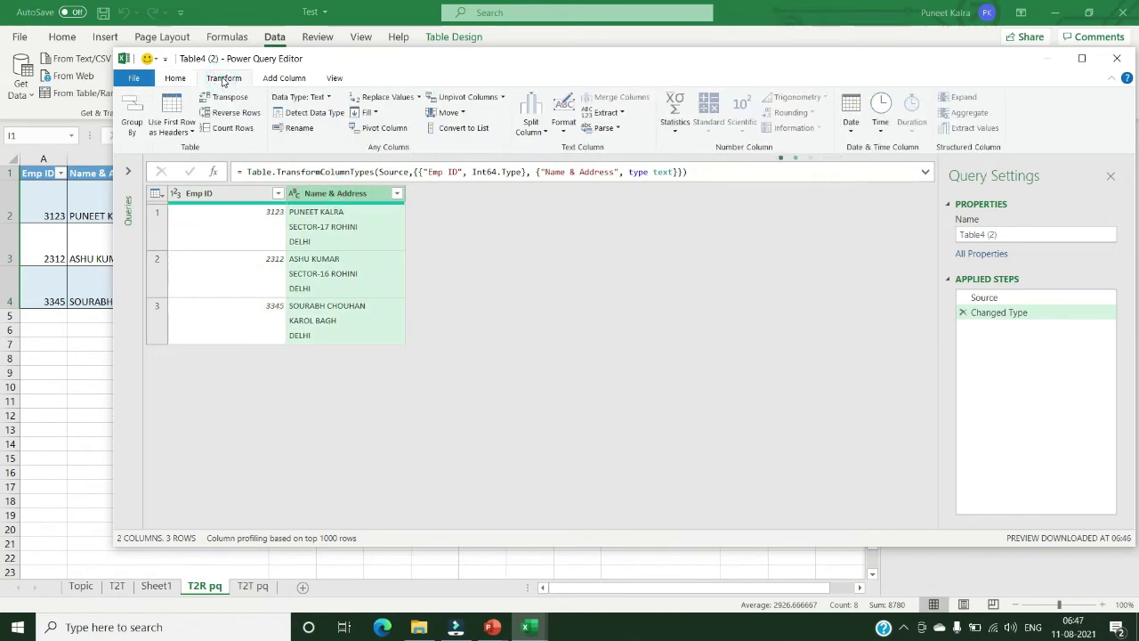
click(529, 122)
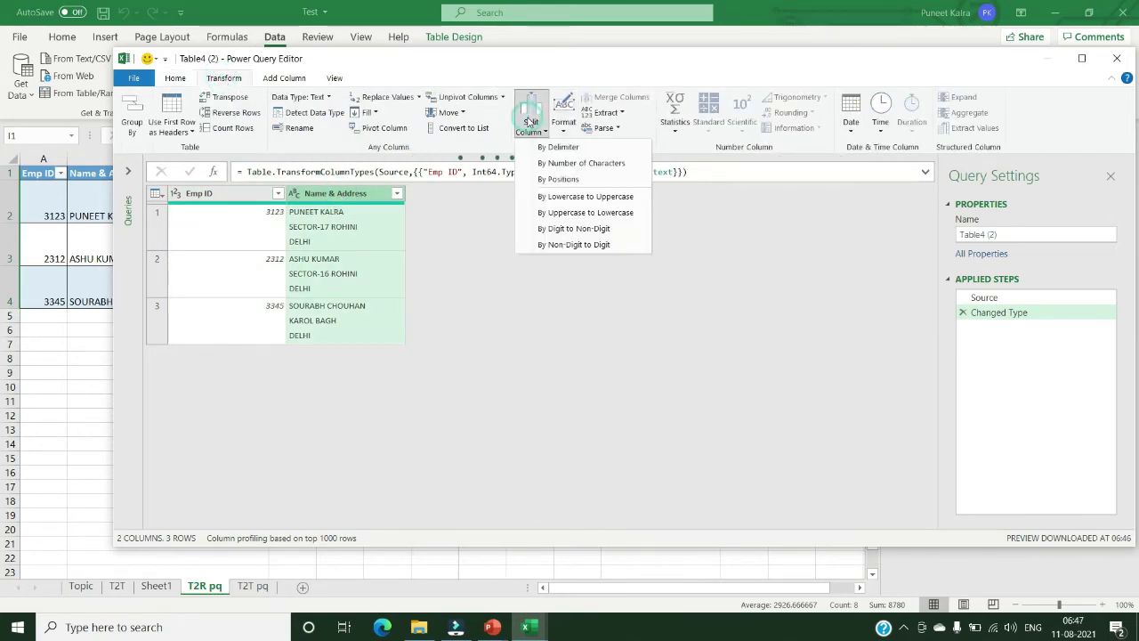
click(544, 147)
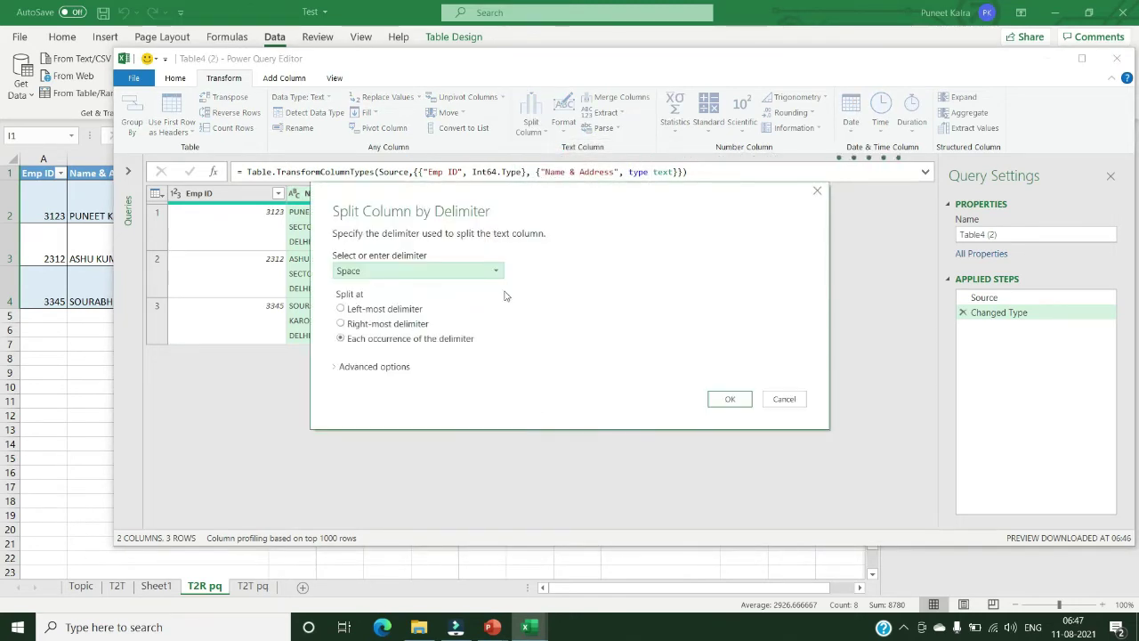
click(428, 272)
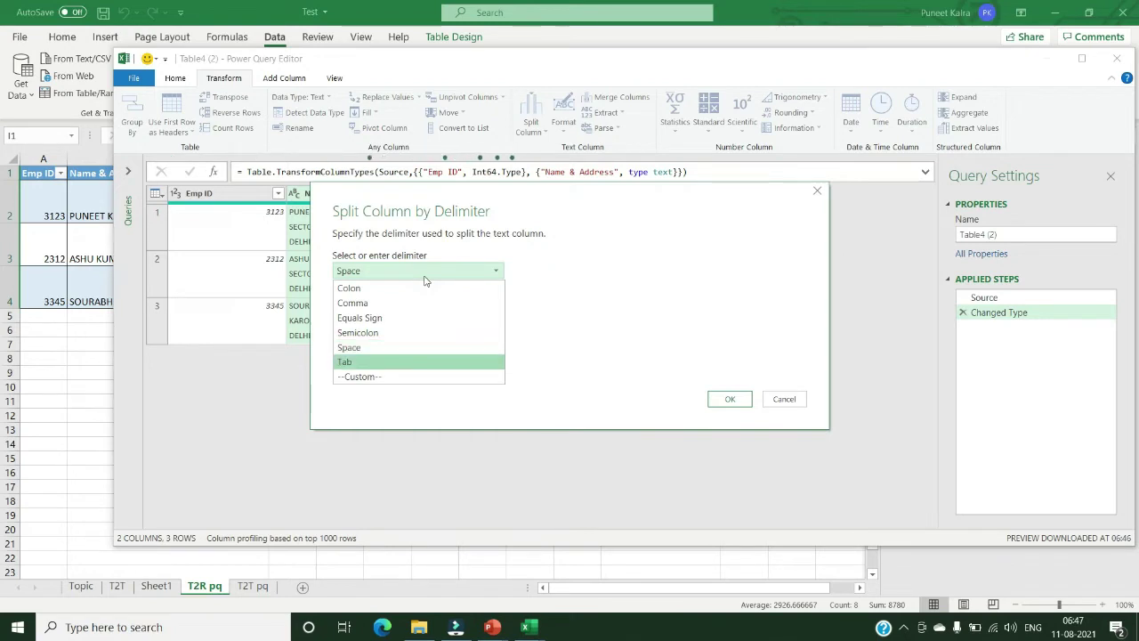
key(Down)
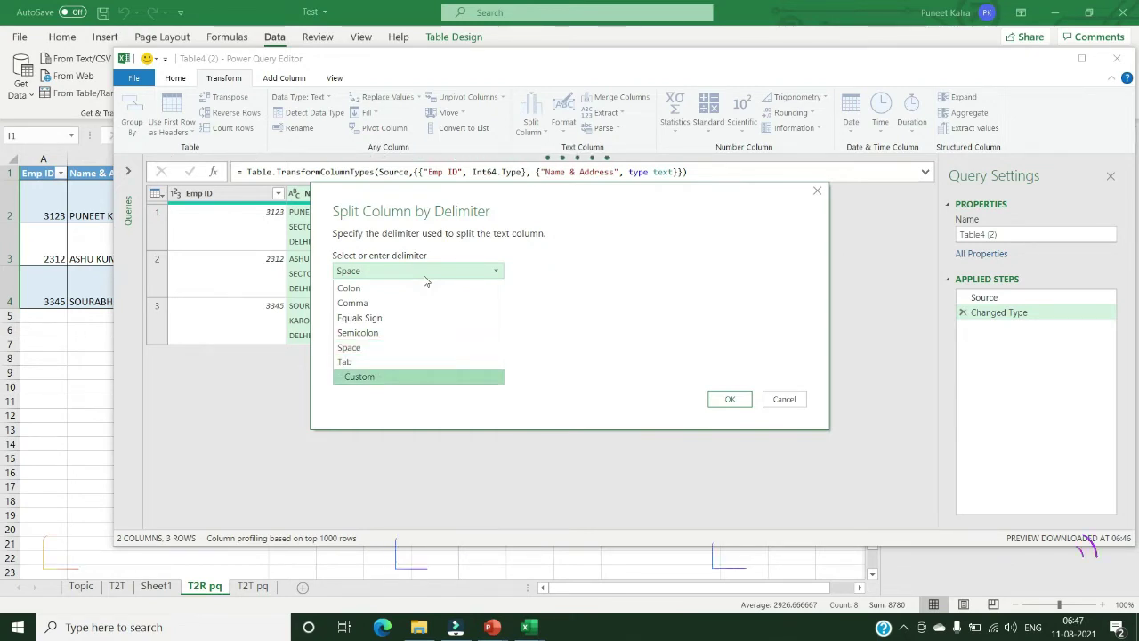
key(Return)
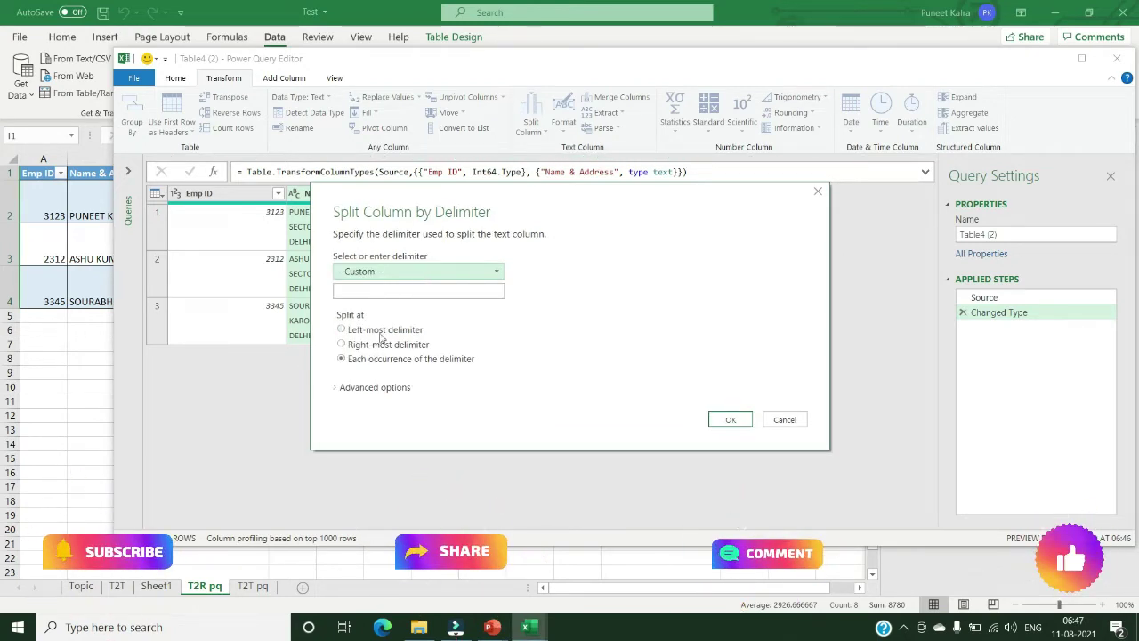
Step: Enable splitting by special characters, insert Line Feed as the custom delimiter, and apply the split into 3 columns
click(338, 389)
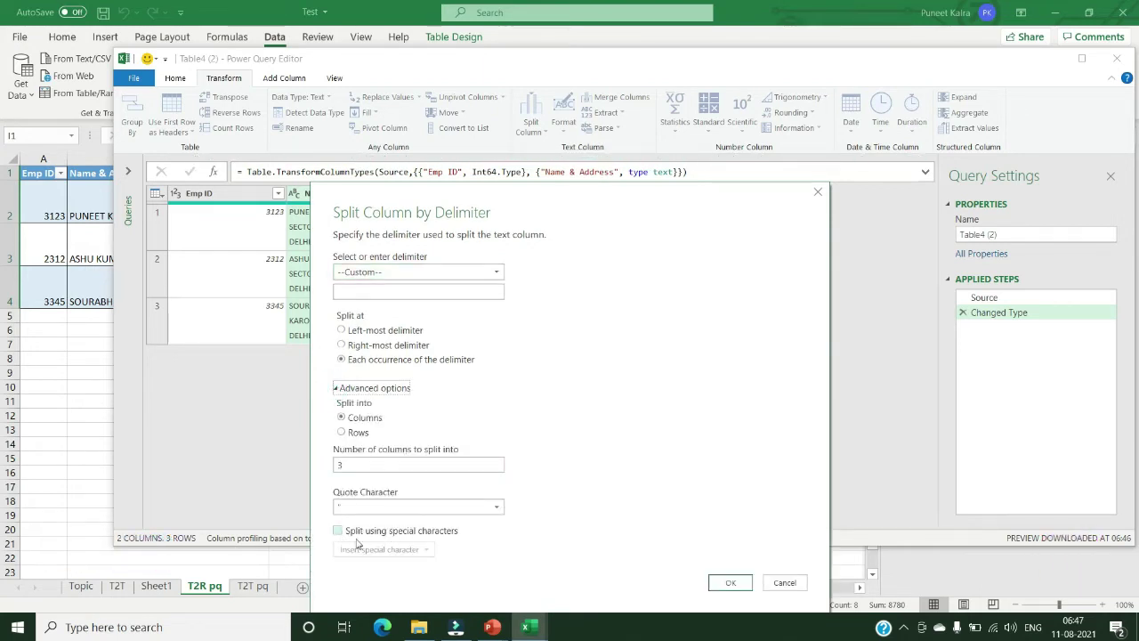
click(402, 532)
click(393, 550)
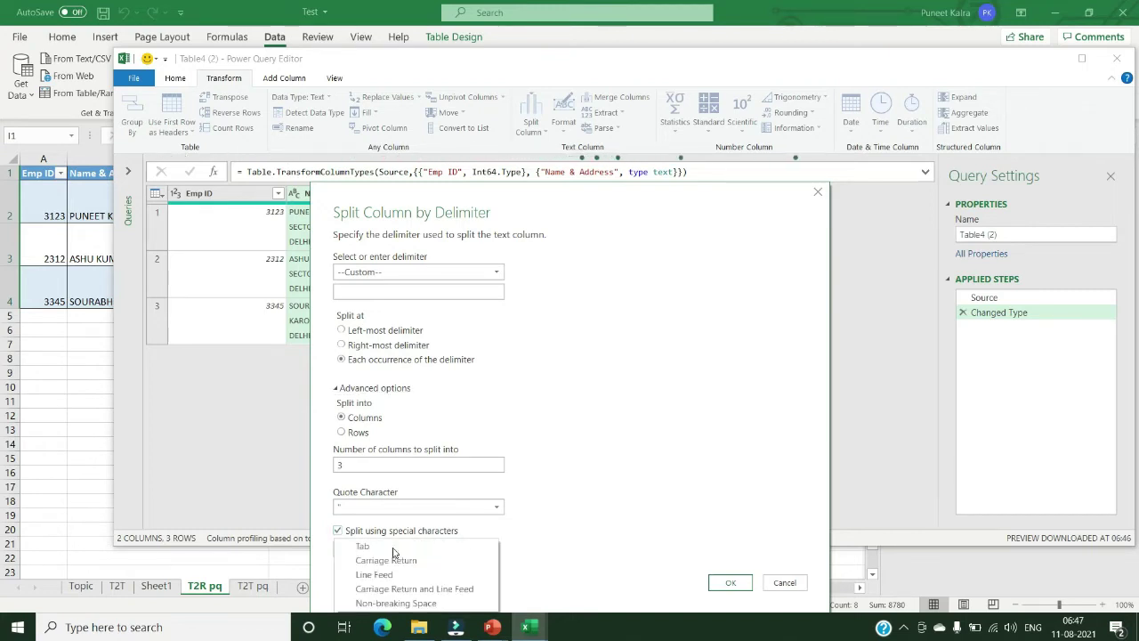
click(399, 577)
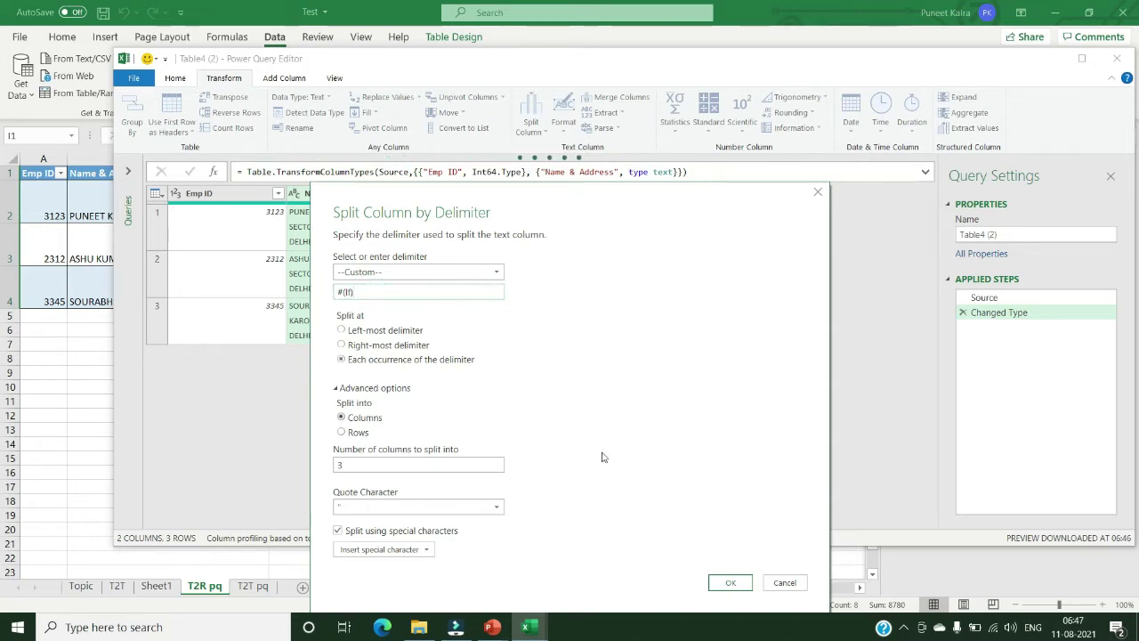
click(730, 583)
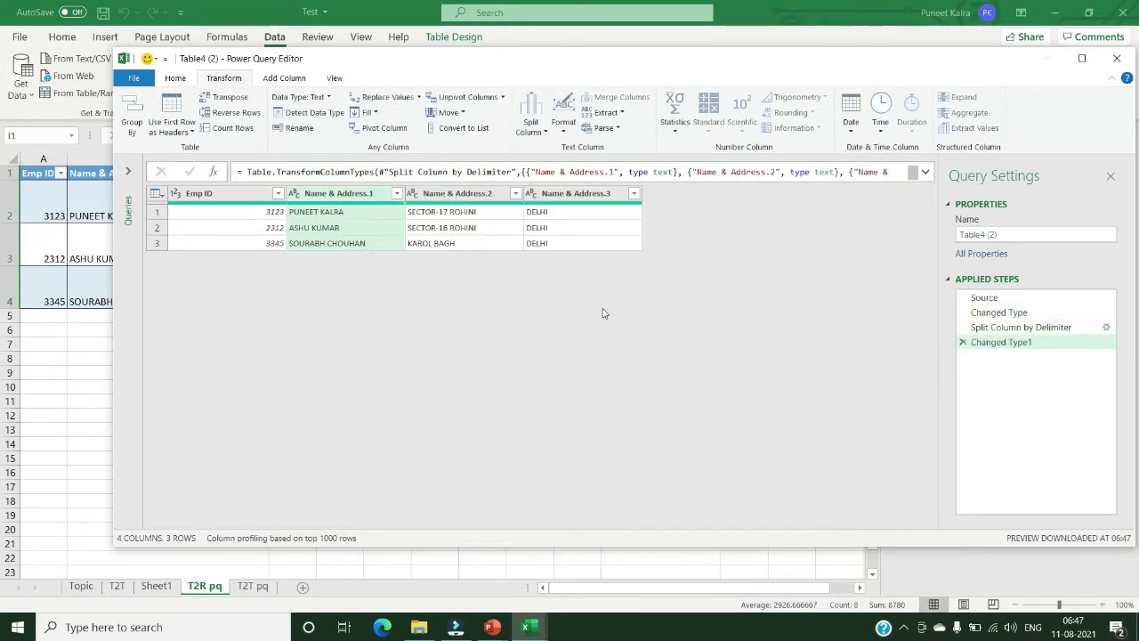
Step: Close the query and load the line-feed split table into a new worksheet
click(174, 81)
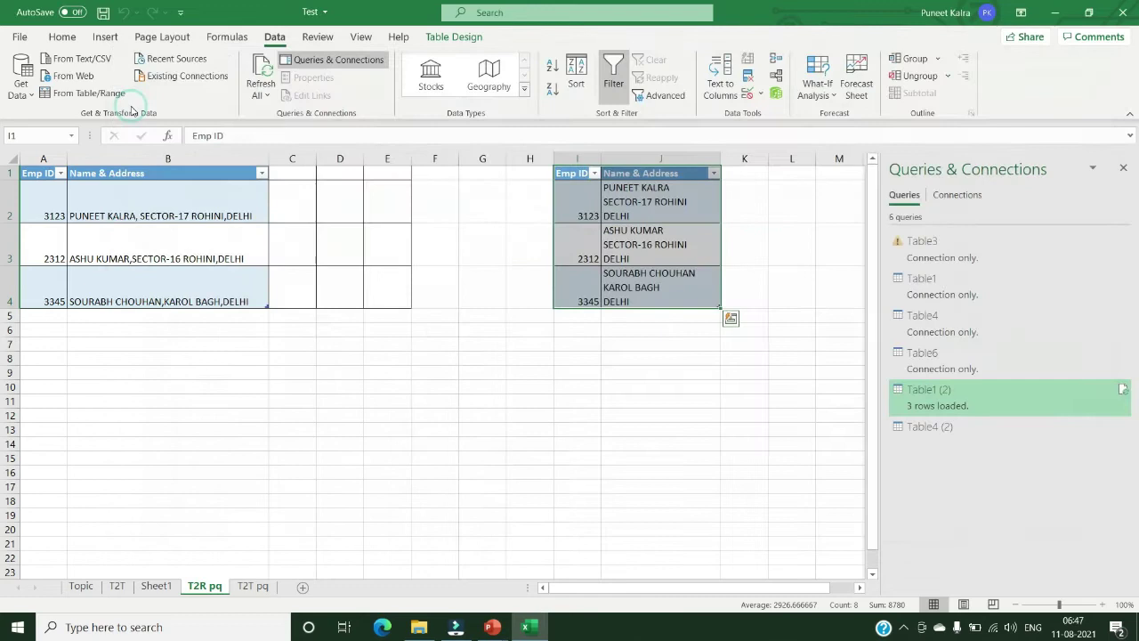
click(131, 109)
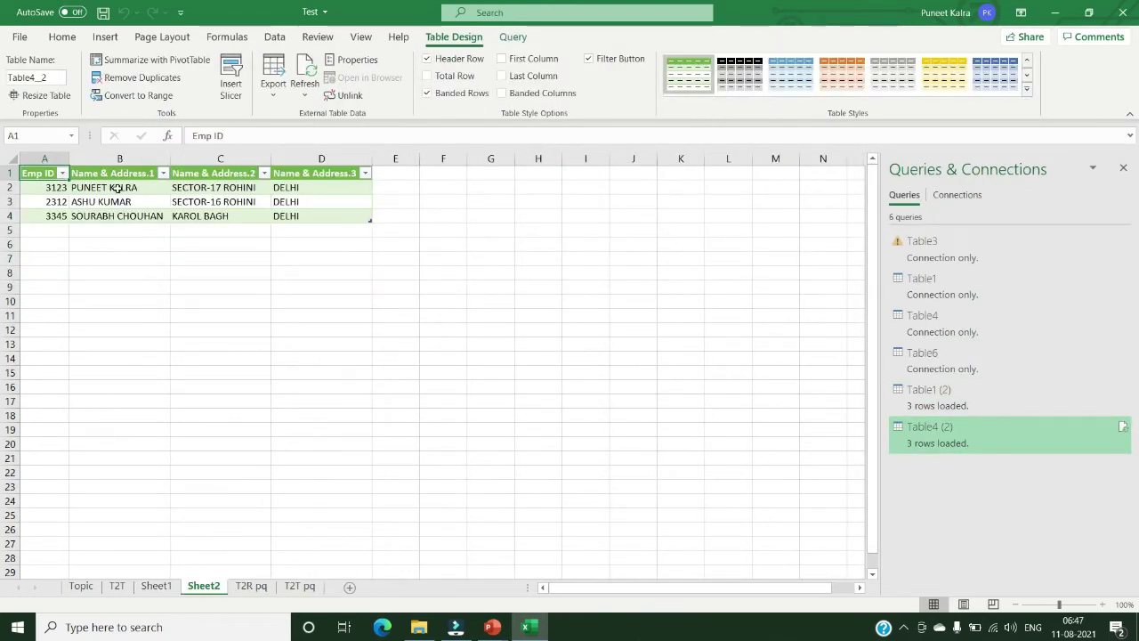
key(ctrl+Right)
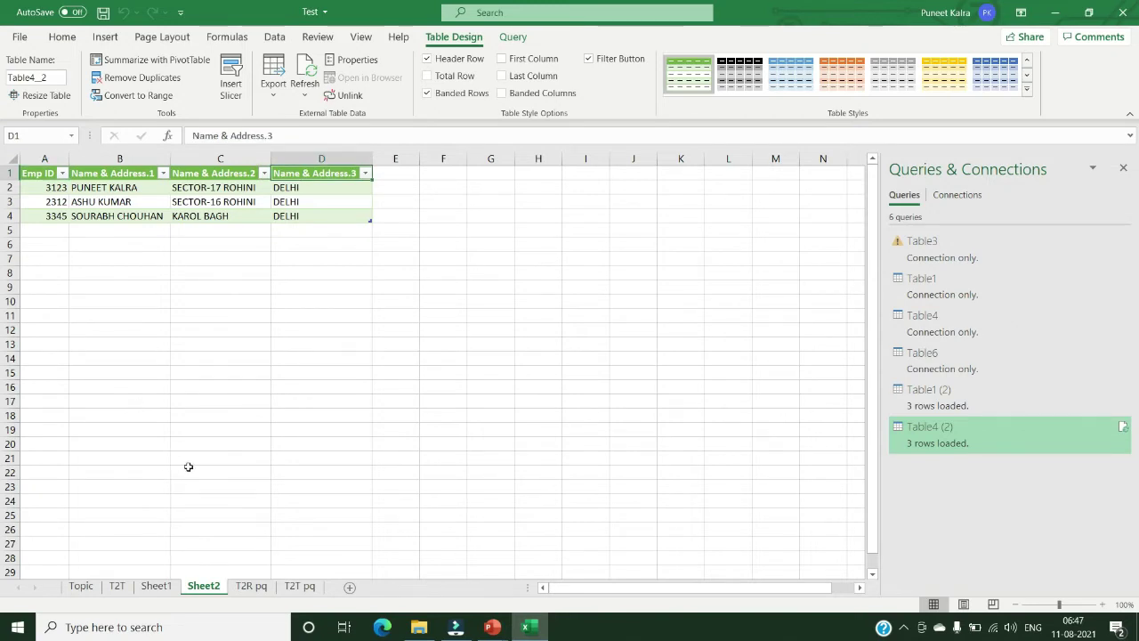
Step: Compare the source tables on the T2R pq sheet with the split results on Sheet2 and Sheet1
click(255, 589)
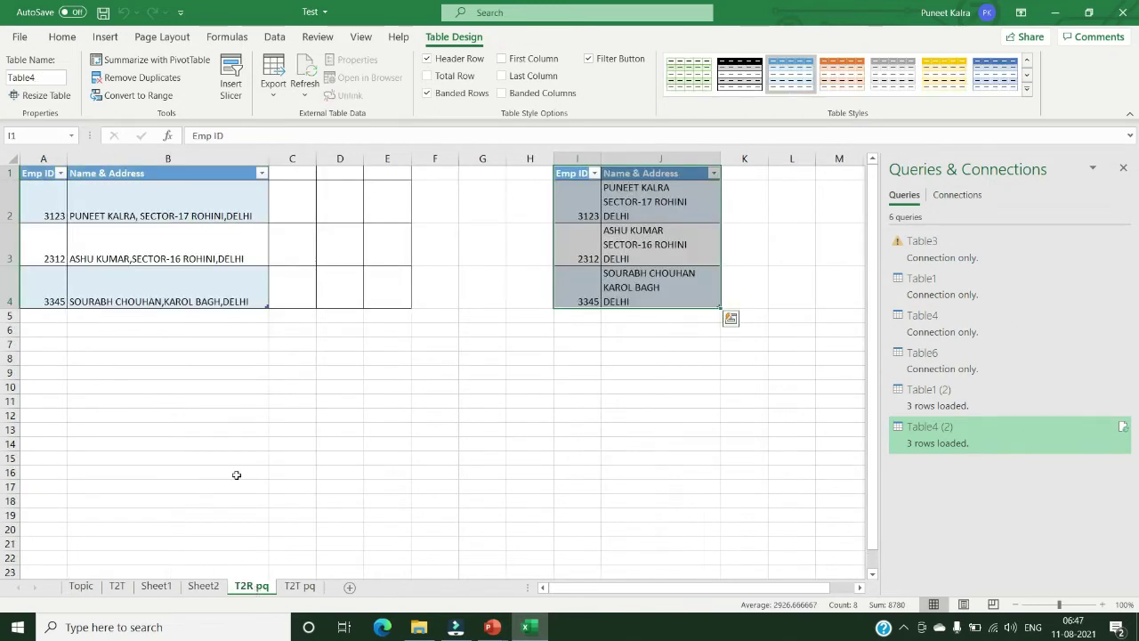
click(392, 373)
key(Left)
key(Right)
key(Right)
key(Right)
key(Right)
key(Right)
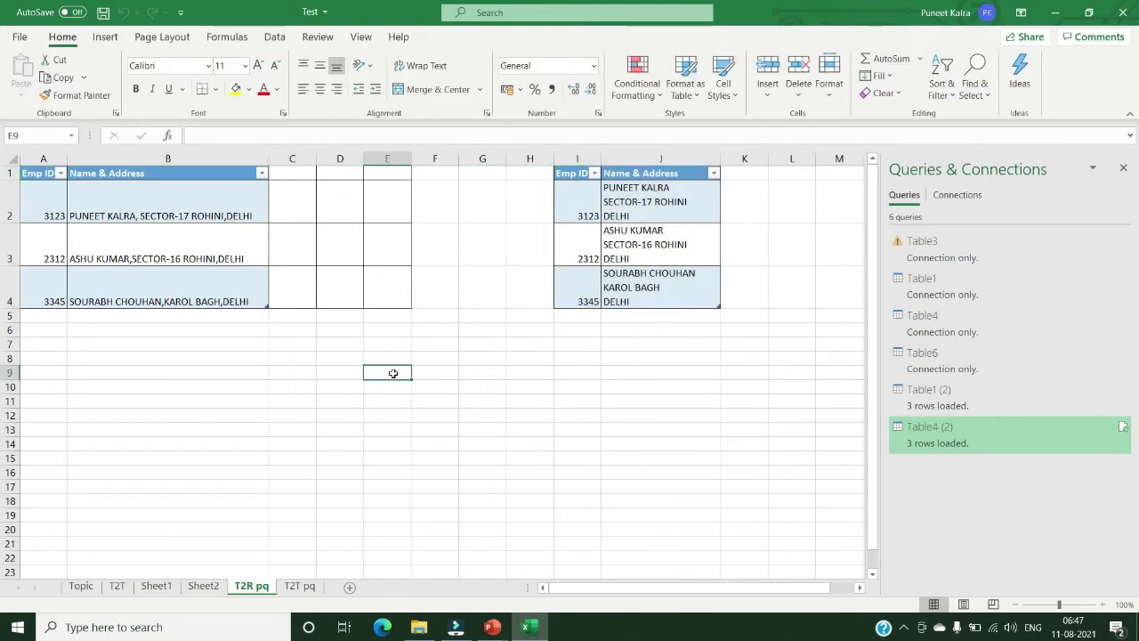
key(ctrl+Up)
key(shift+Right)
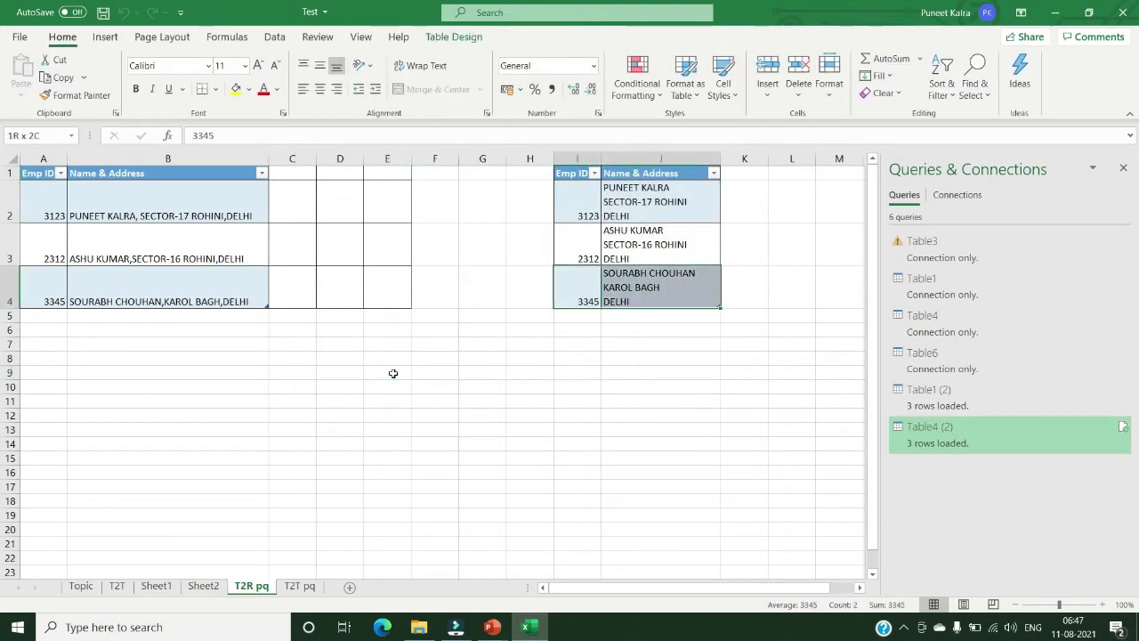
key(ctrl+shift+Up)
key(ctrl+Left)
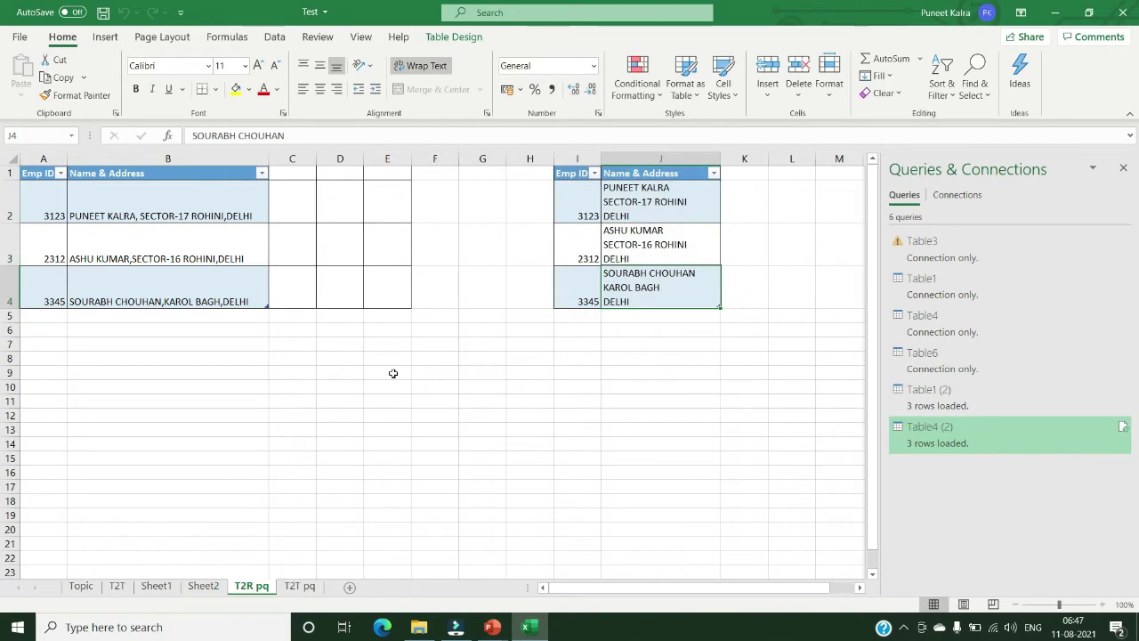
key(ctrl+Page_Up)
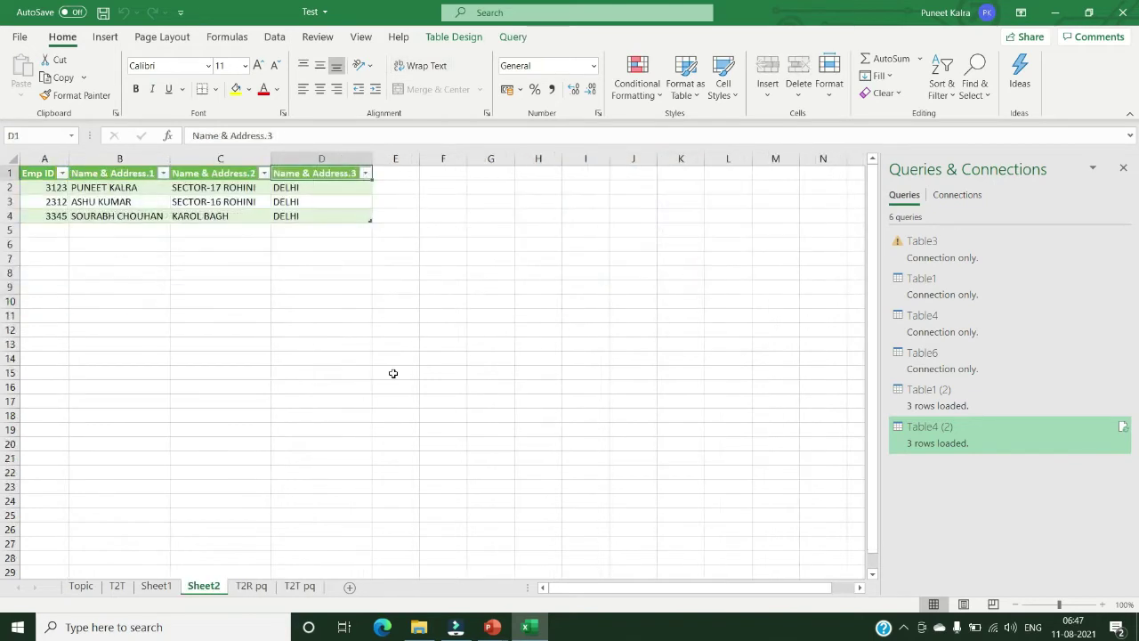
click(86, 197)
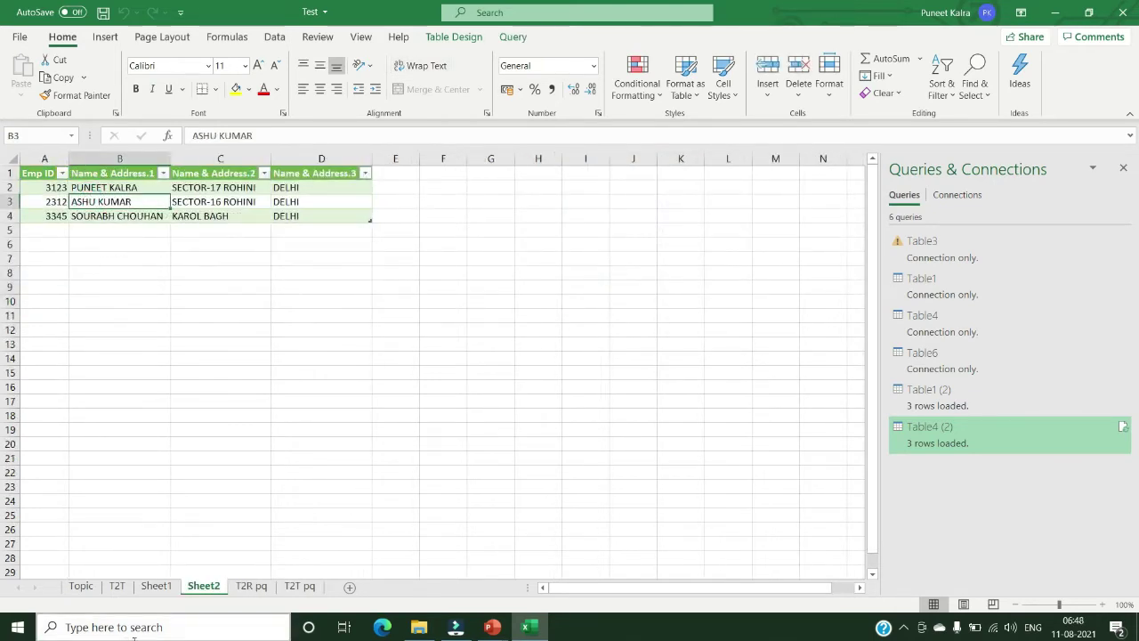
click(168, 583)
click(204, 586)
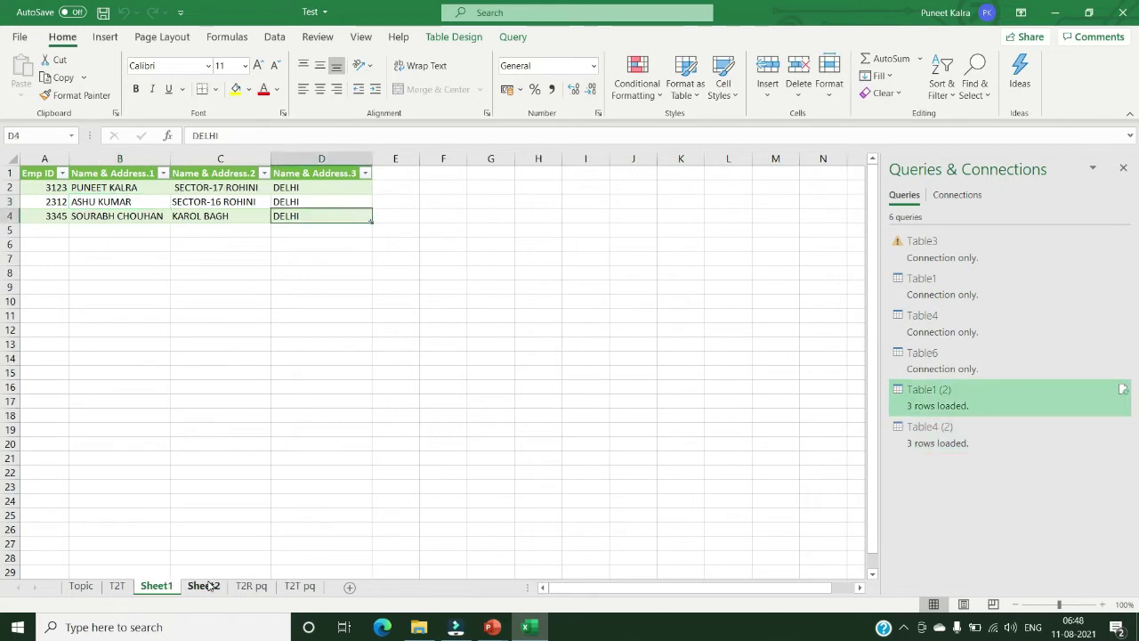
Step: Convert A1:B4 on the T2T pq sheet into a table with headers and load it into the Power Query Editor
click(301, 585)
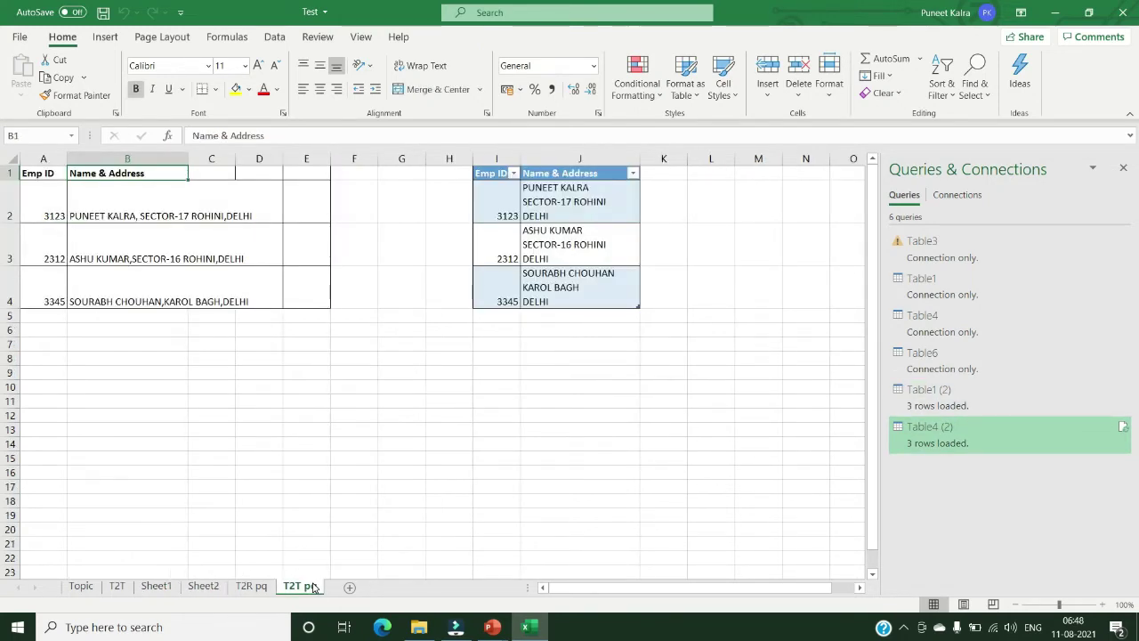
key(Down)
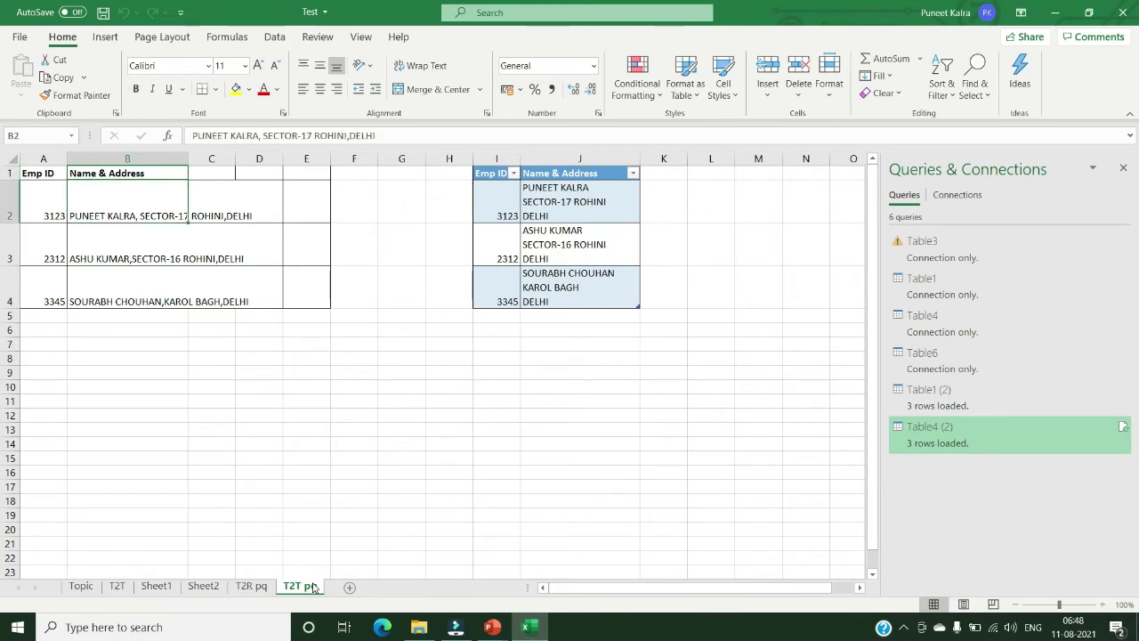
key(Up)
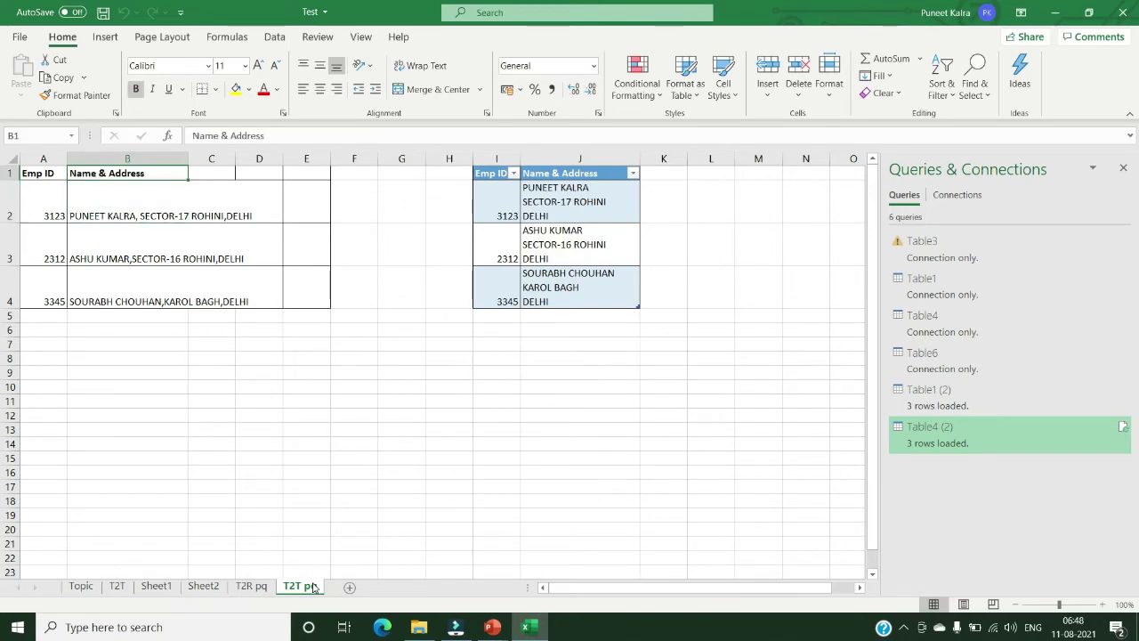
key(Down)
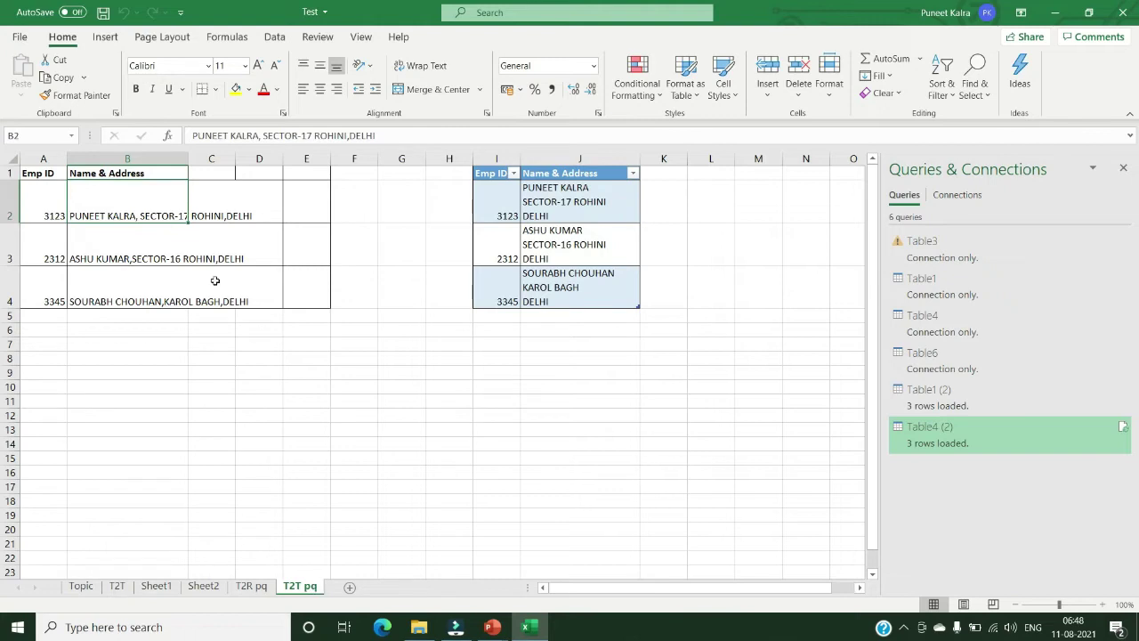
click(271, 37)
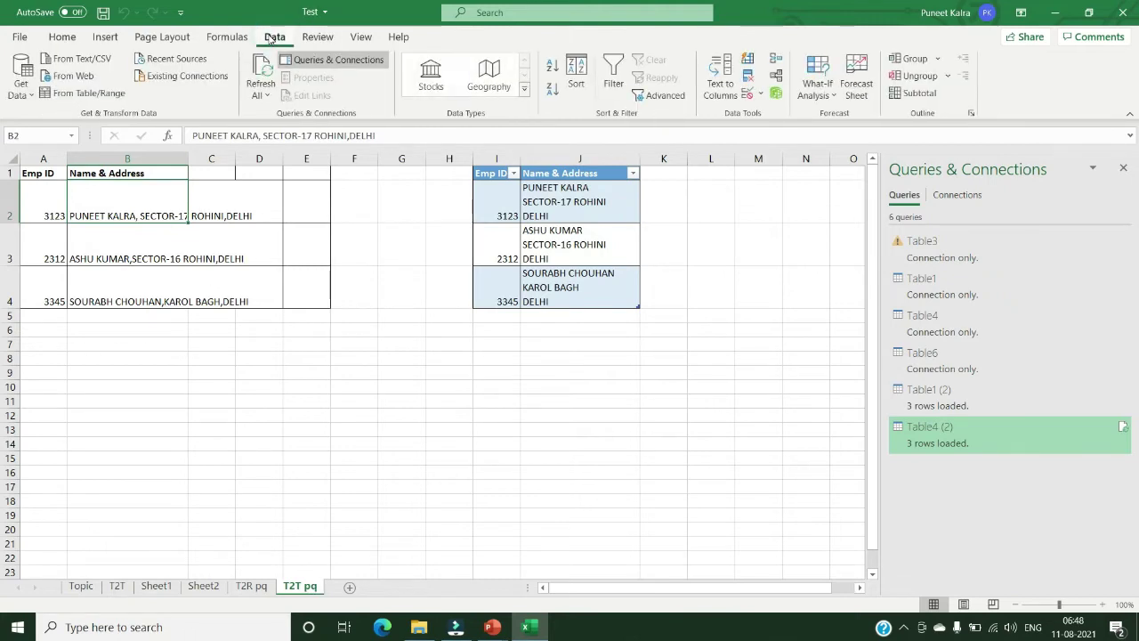
key(Up)
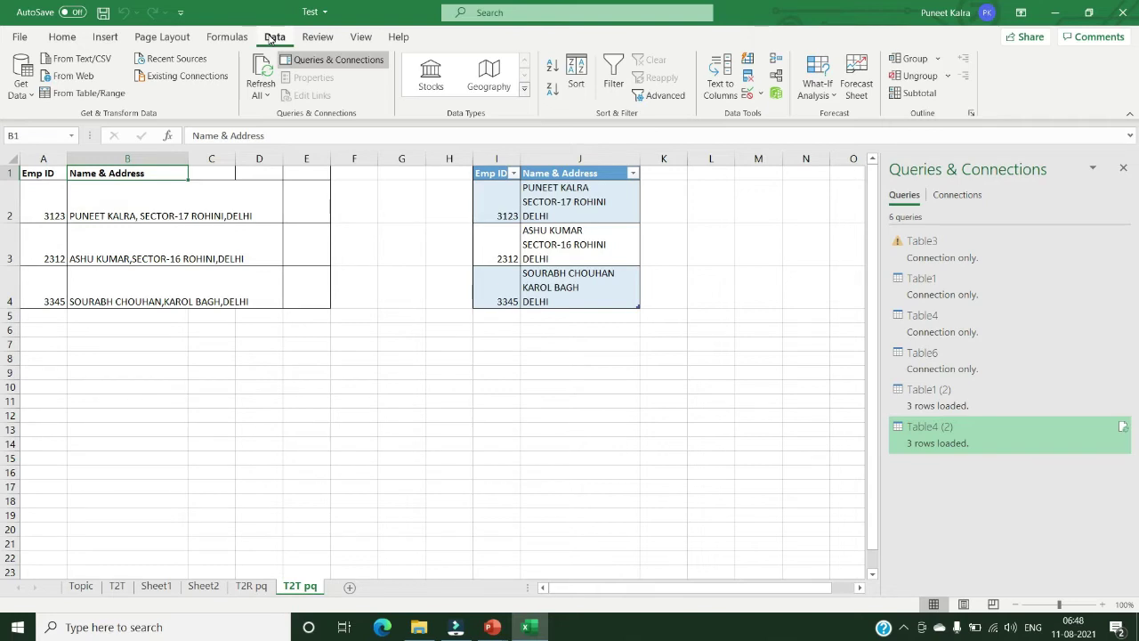
key(ctrl+Right)
key(ctrl+Left)
key(ctrl+a)
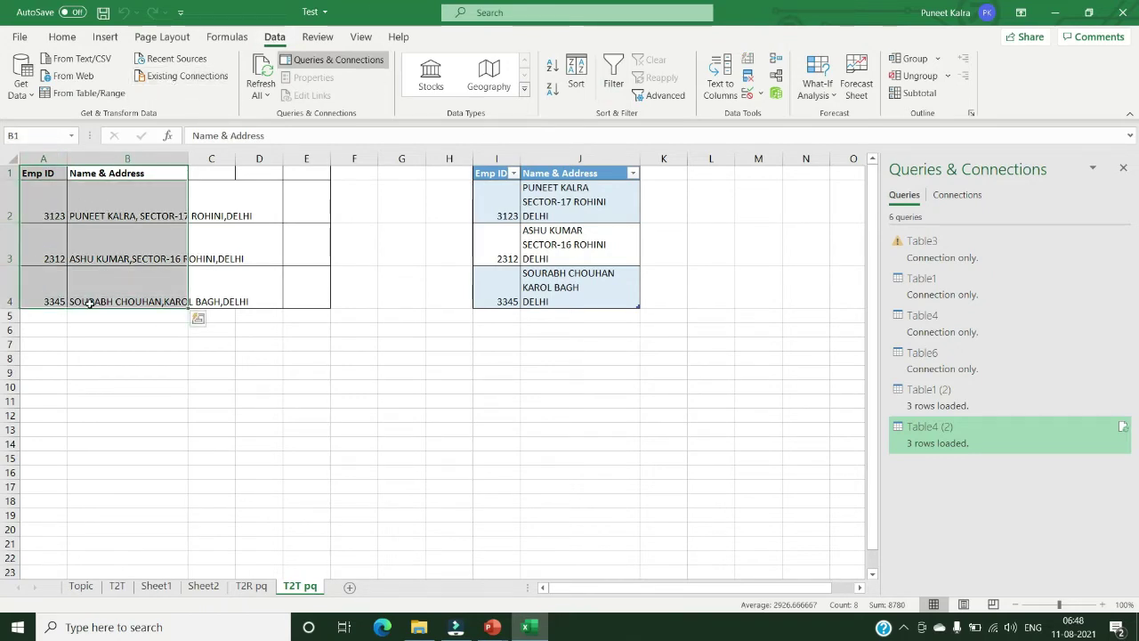
click(108, 97)
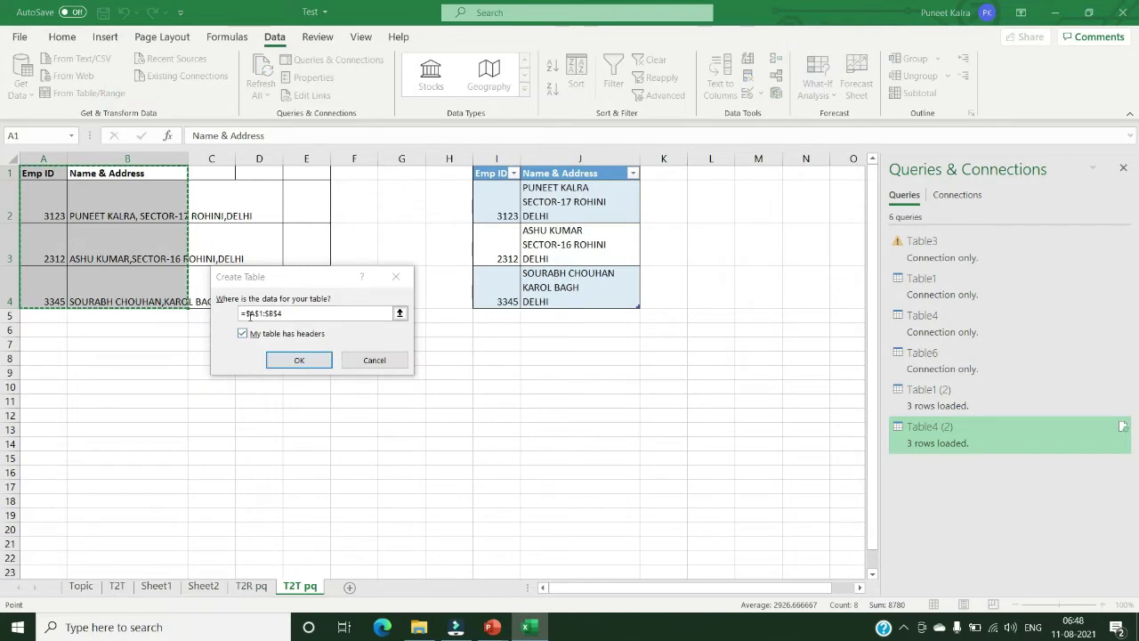
click(300, 361)
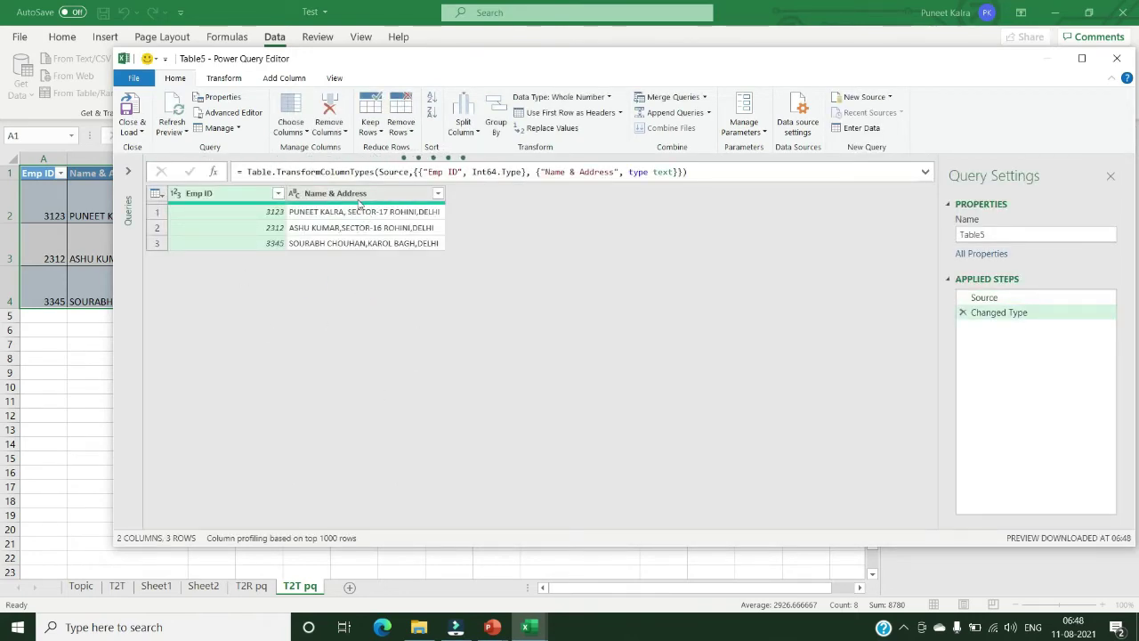
Step: Start splitting the Name & Address column by delimiter and choose a custom delimiter
click(358, 194)
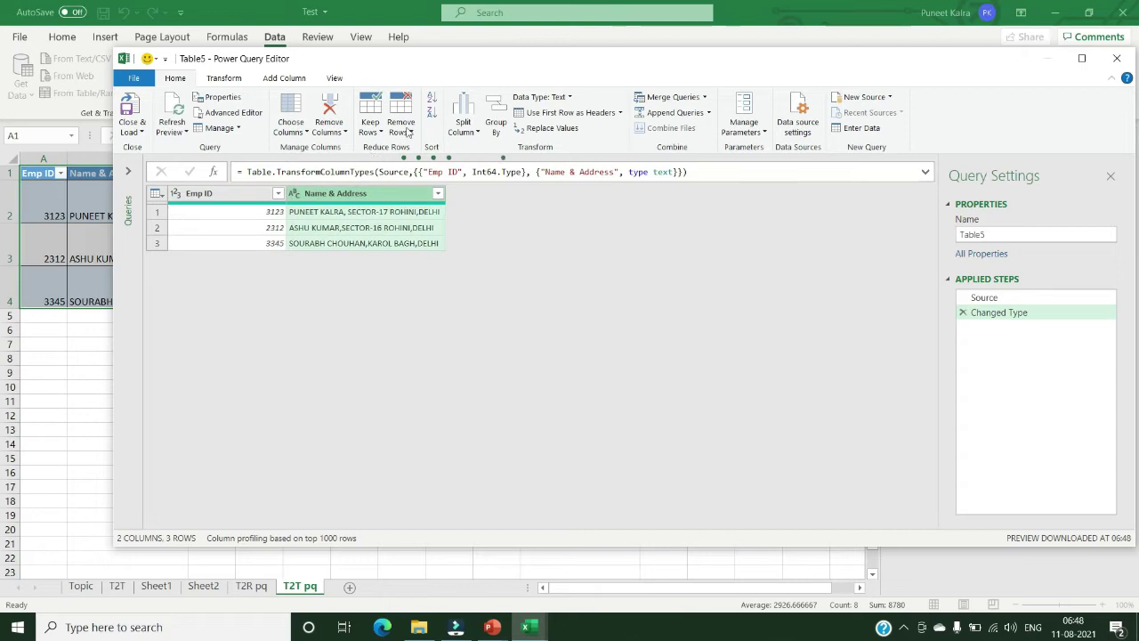
click(224, 79)
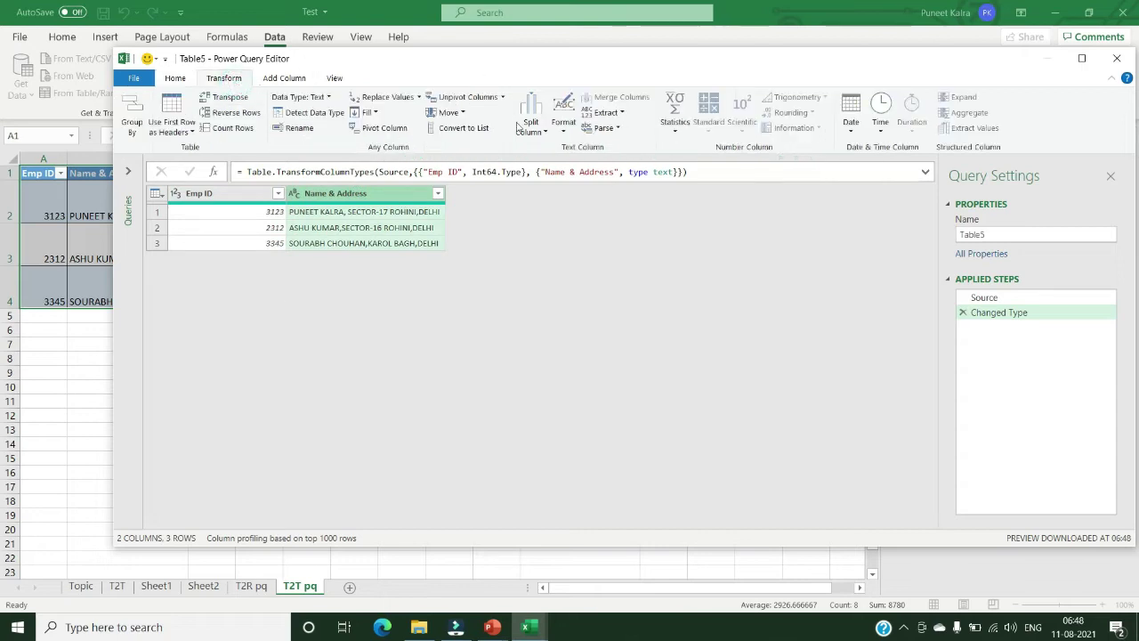
click(540, 127)
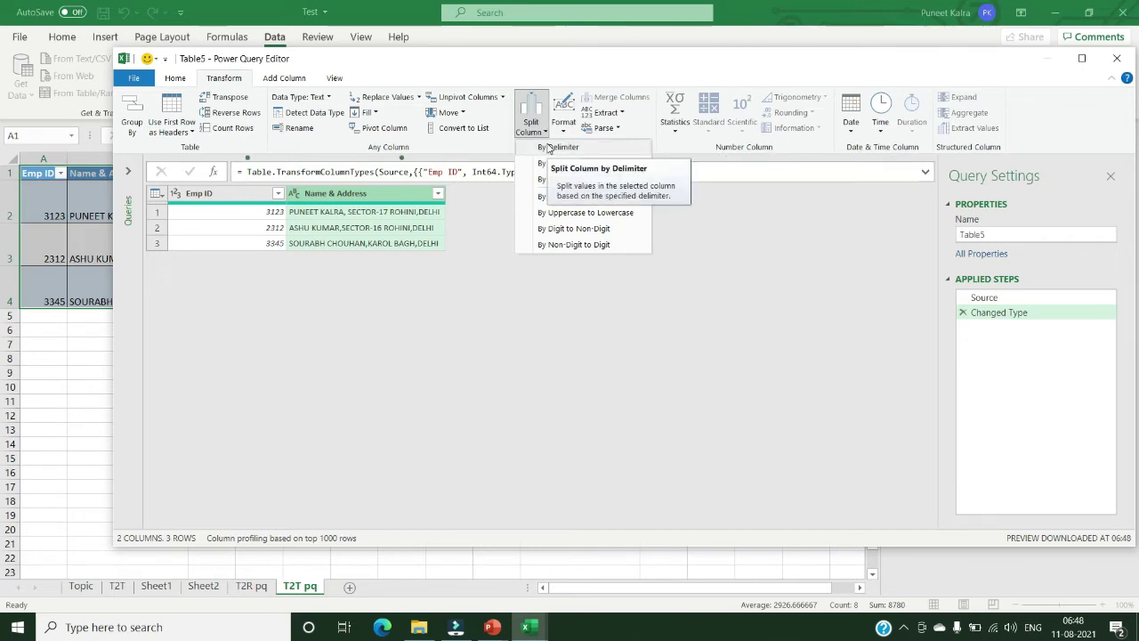
click(548, 147)
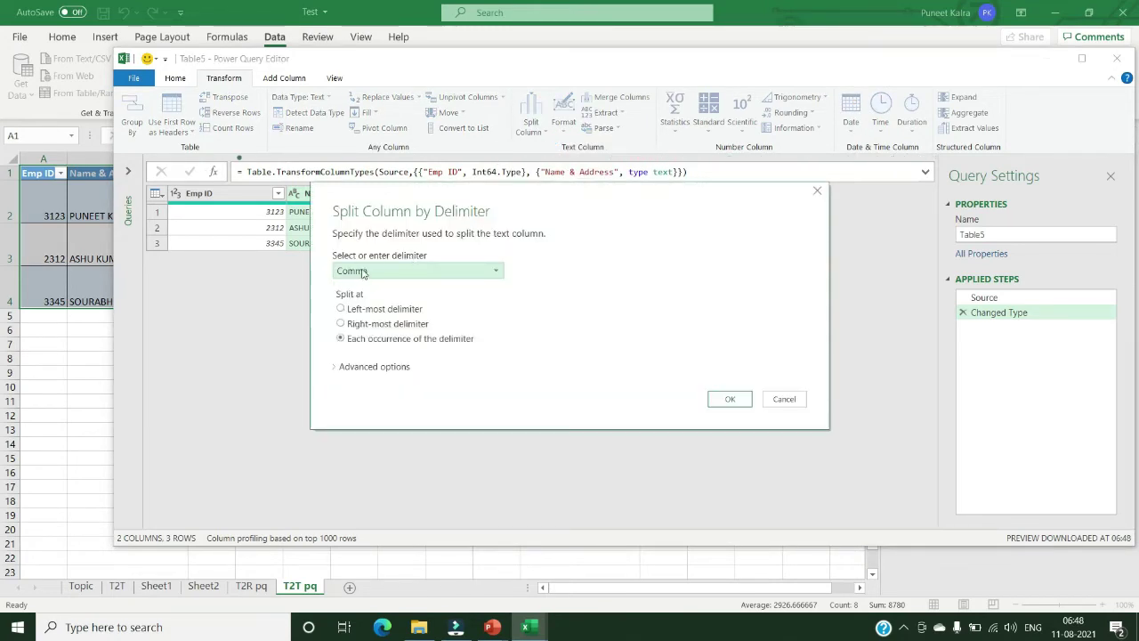
click(362, 273)
key(Down)
key(Down)
key(Down)
key(Down)
key(Down)
key(Return)
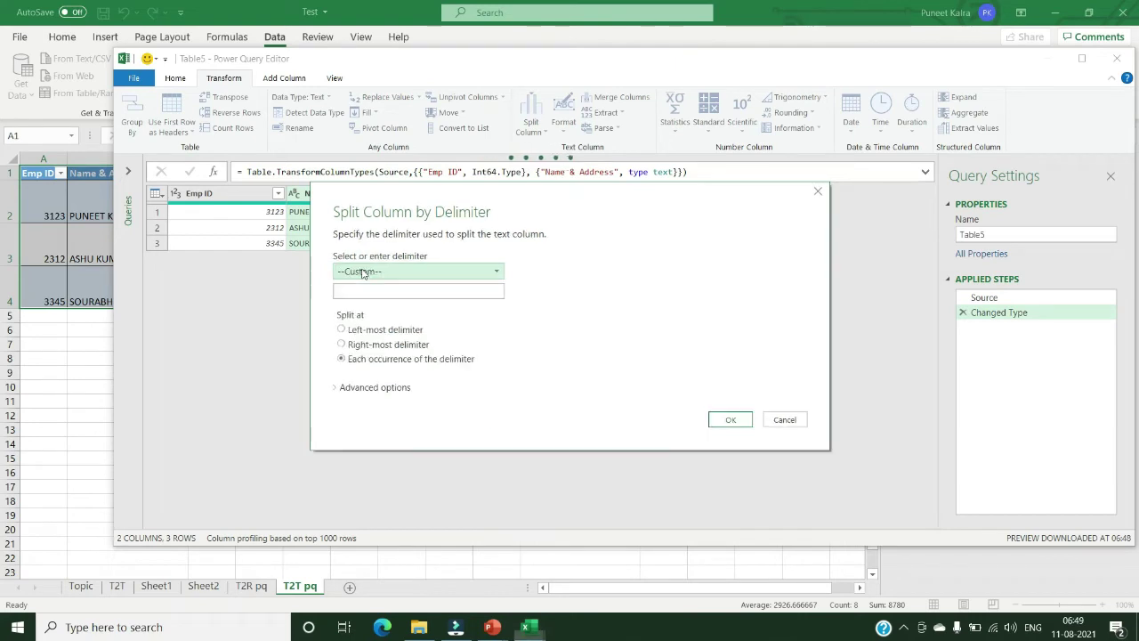
Step: Set the advanced options to split into rows, use a comma as the custom delimiter, and apply the split
click(343, 387)
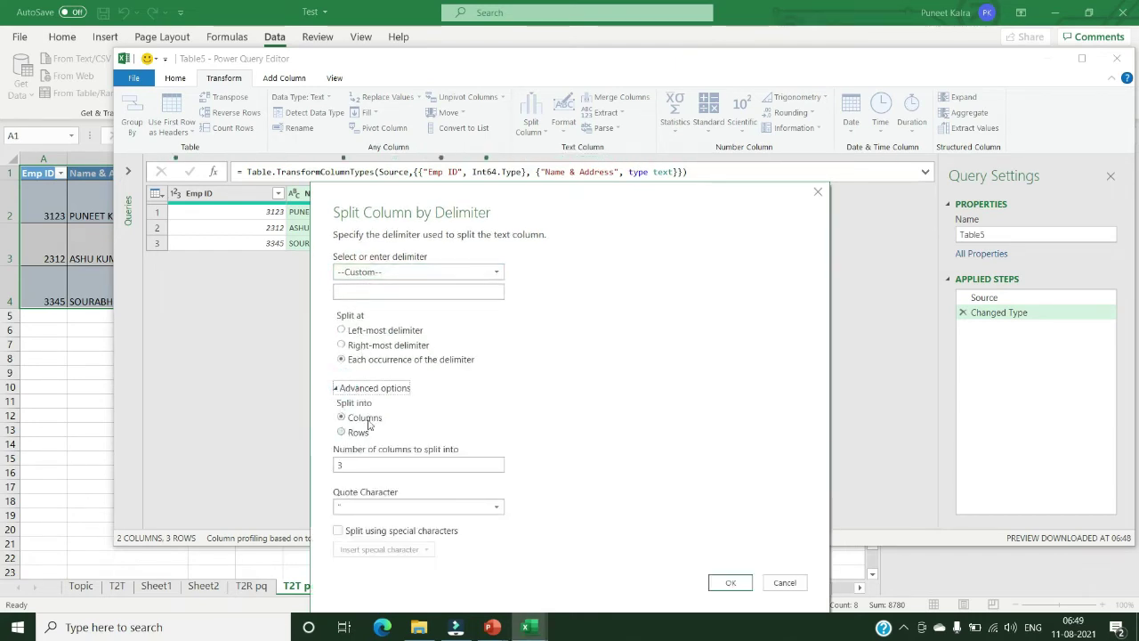
click(359, 433)
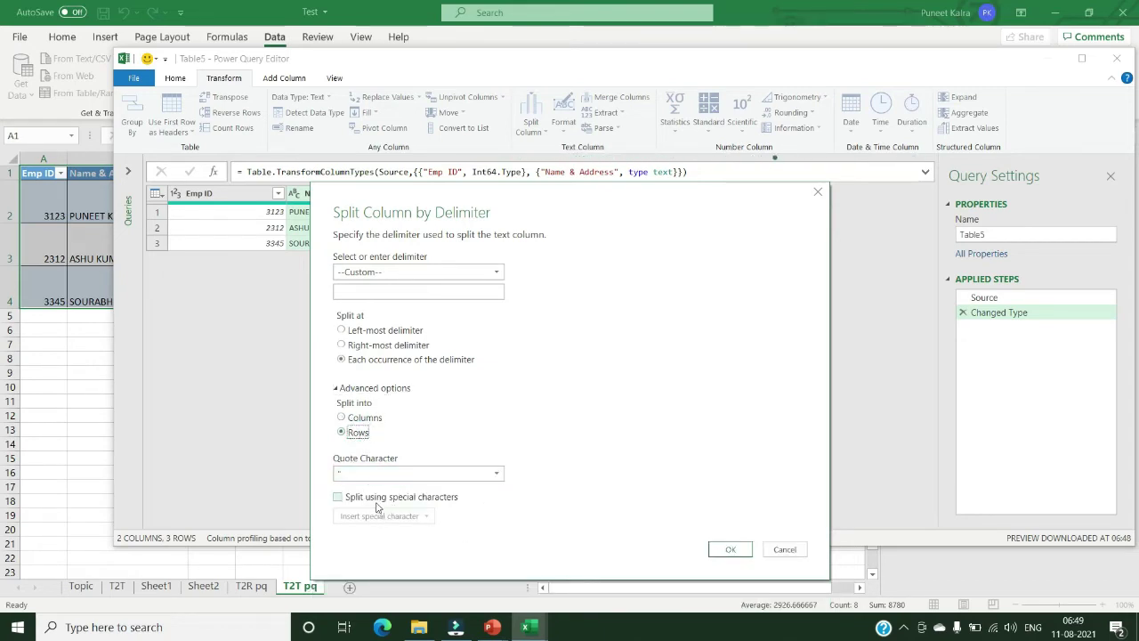
click(383, 295)
click(728, 548)
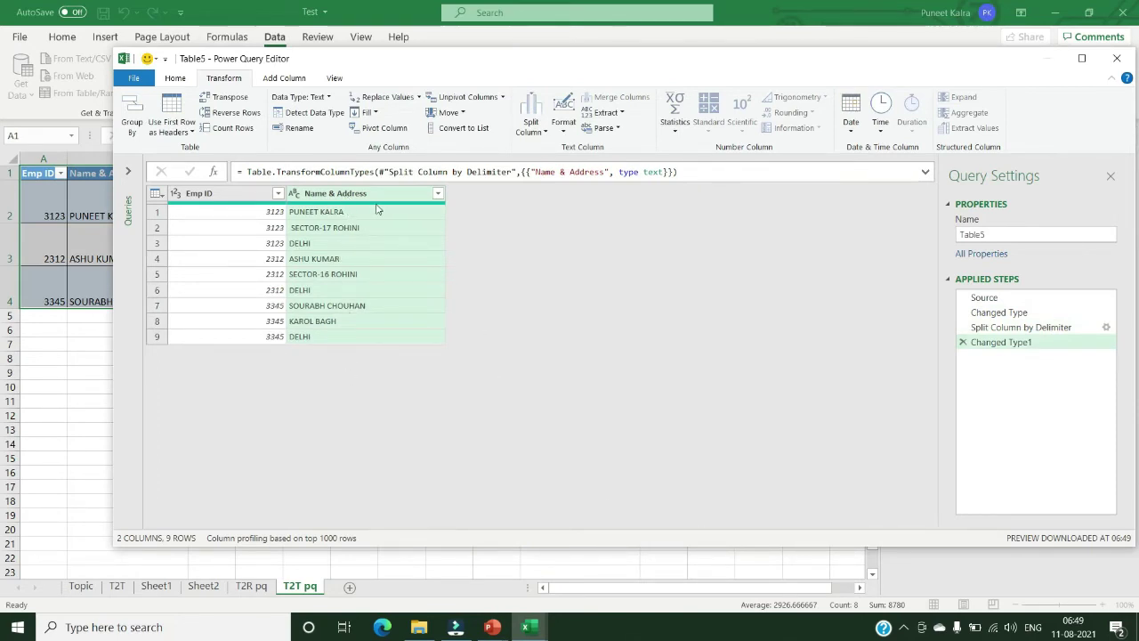
Step: Close the query, load the comma-split rows into a new worksheet, and review the loaded records
click(175, 77)
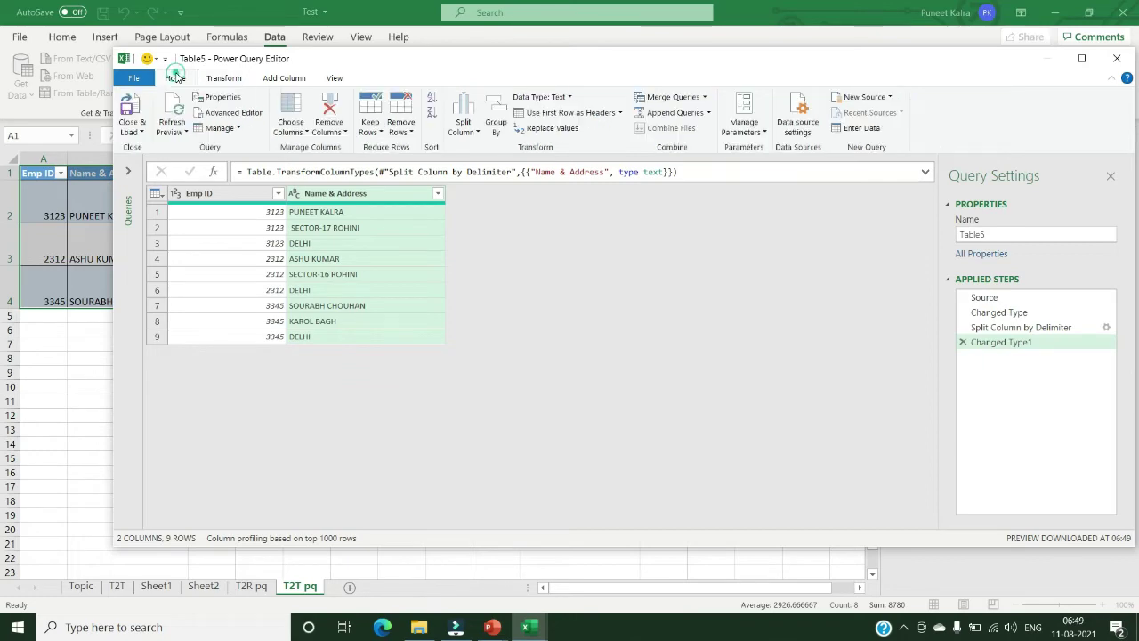
click(132, 107)
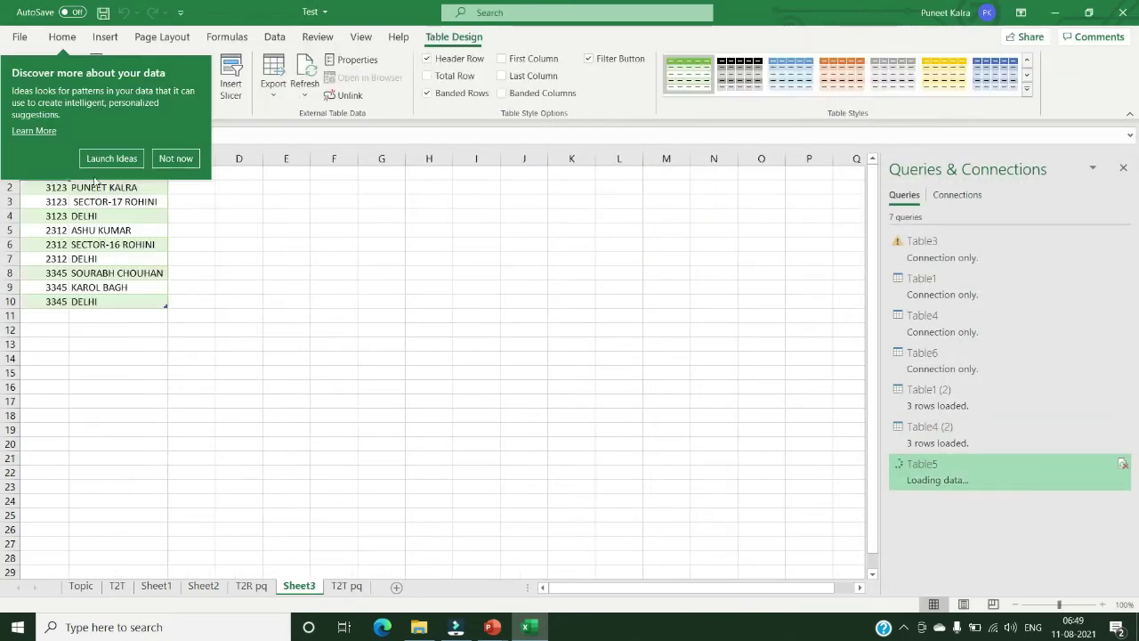
click(176, 158)
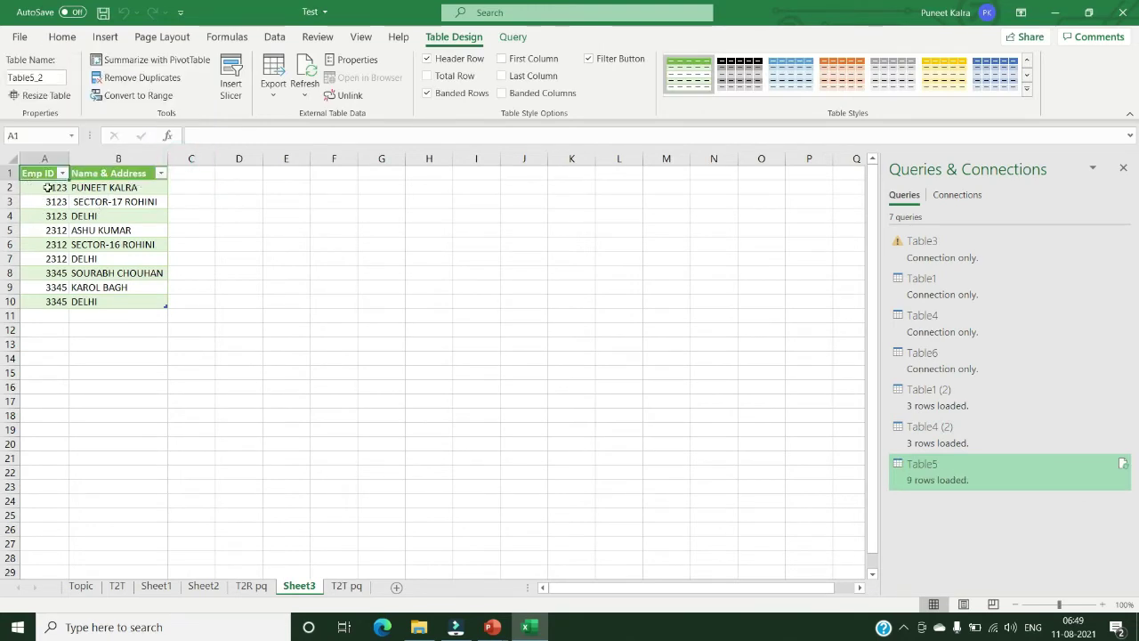
drag(48, 188, 98, 301)
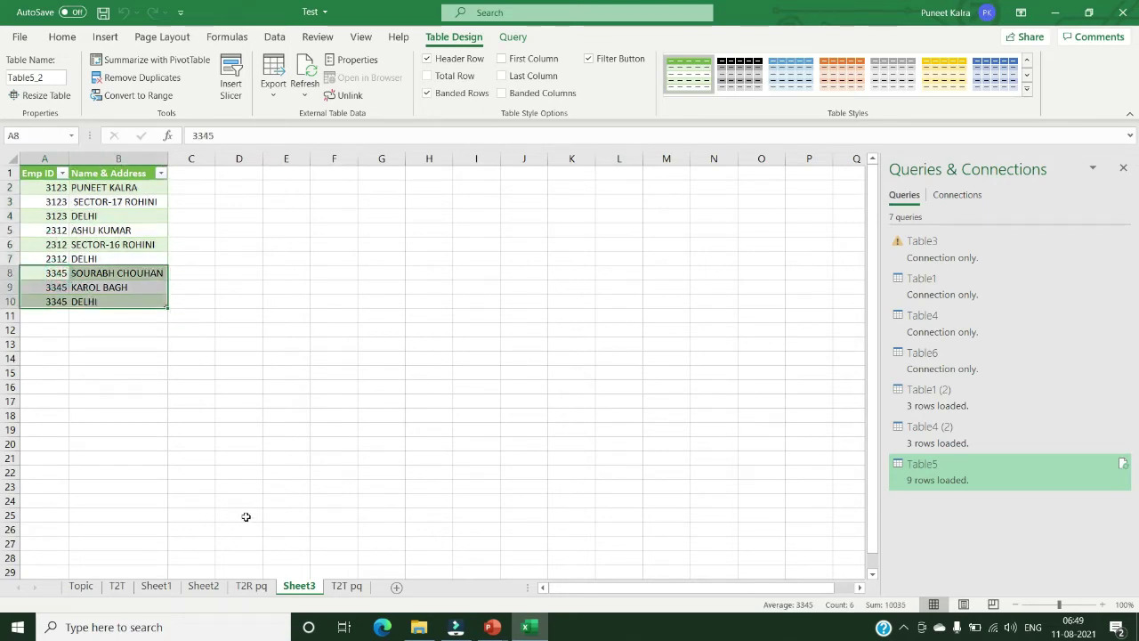
Step: Load the line-break table in I1:J4 on the T2T pq sheet into the Power Query Editor
click(347, 586)
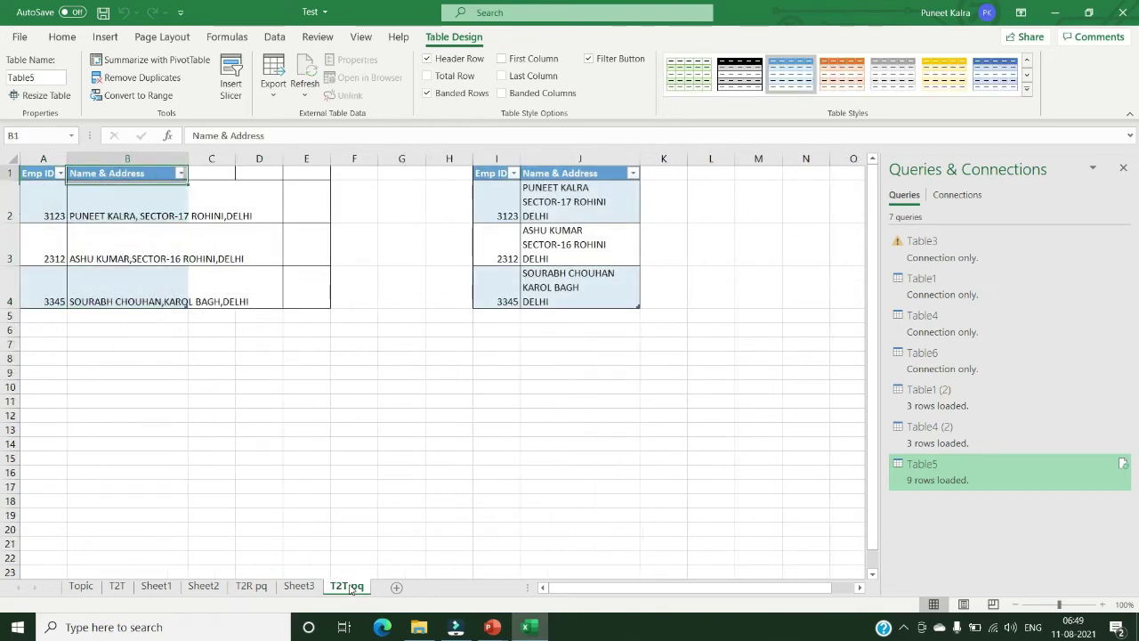
key(ctrl+a)
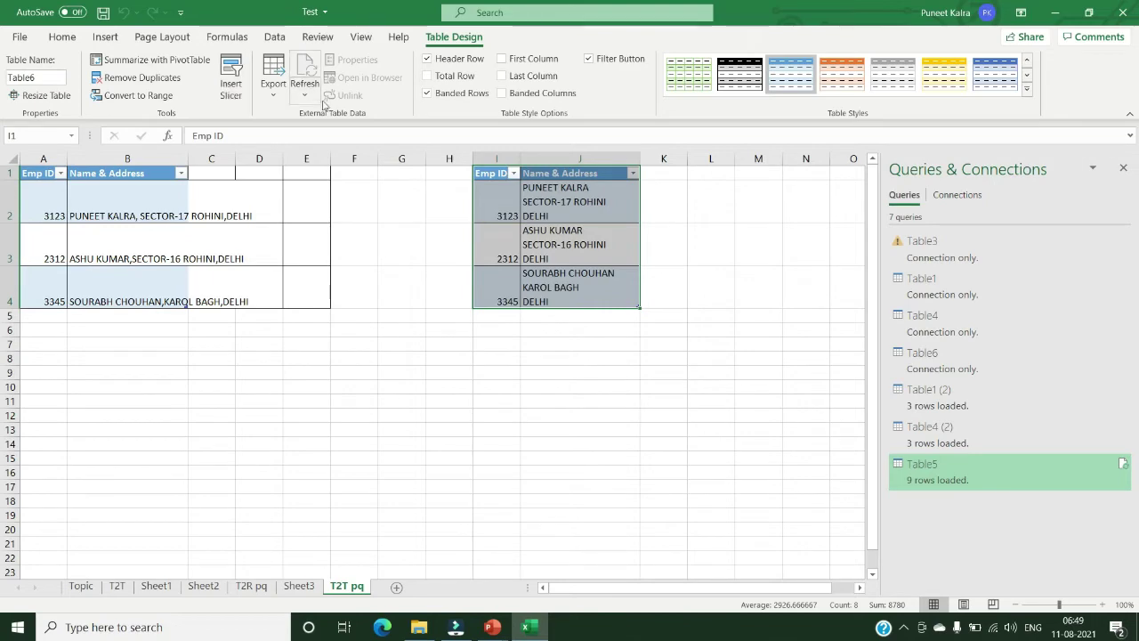
click(278, 39)
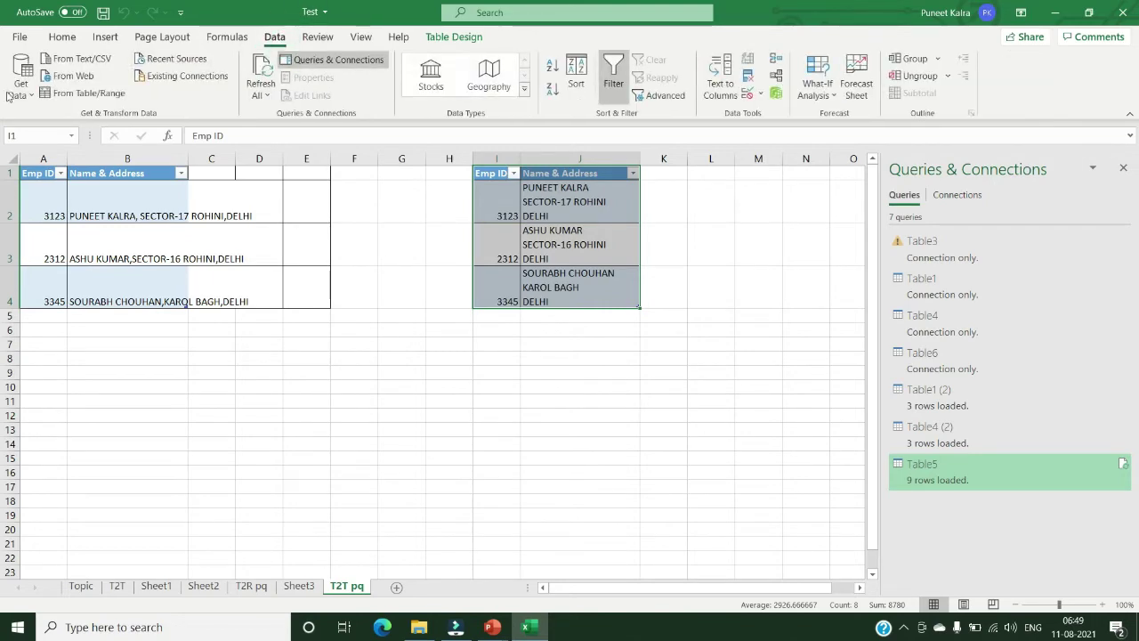
click(95, 97)
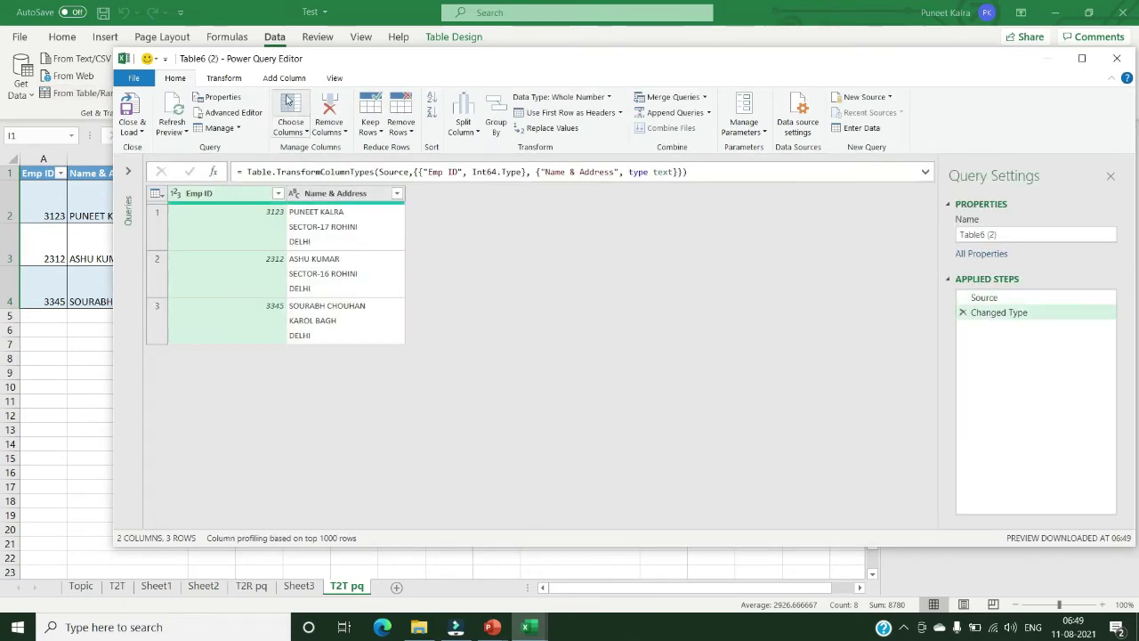
Step: Start a delimiter split on the Name & Address column of the line-break table, with a custom delimiter
click(227, 78)
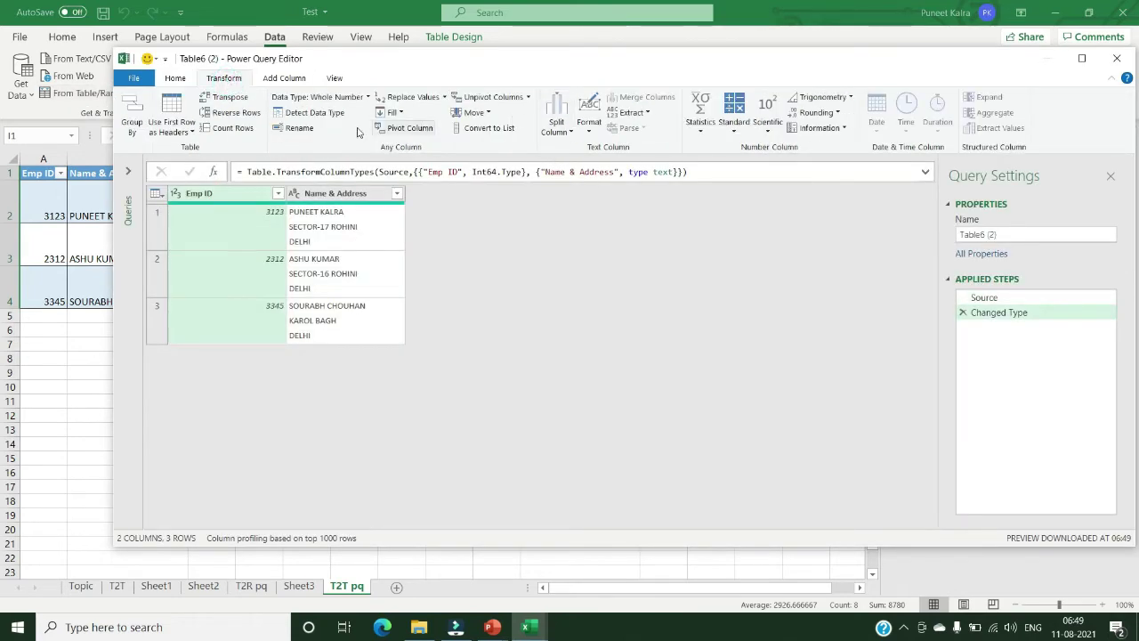
click(556, 125)
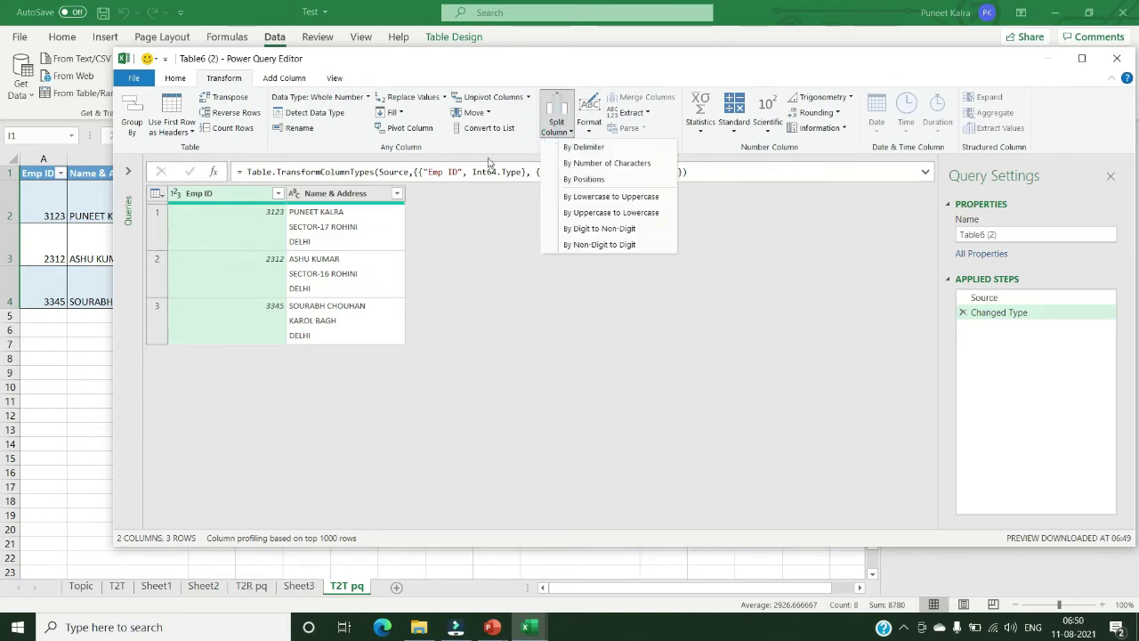
click(334, 203)
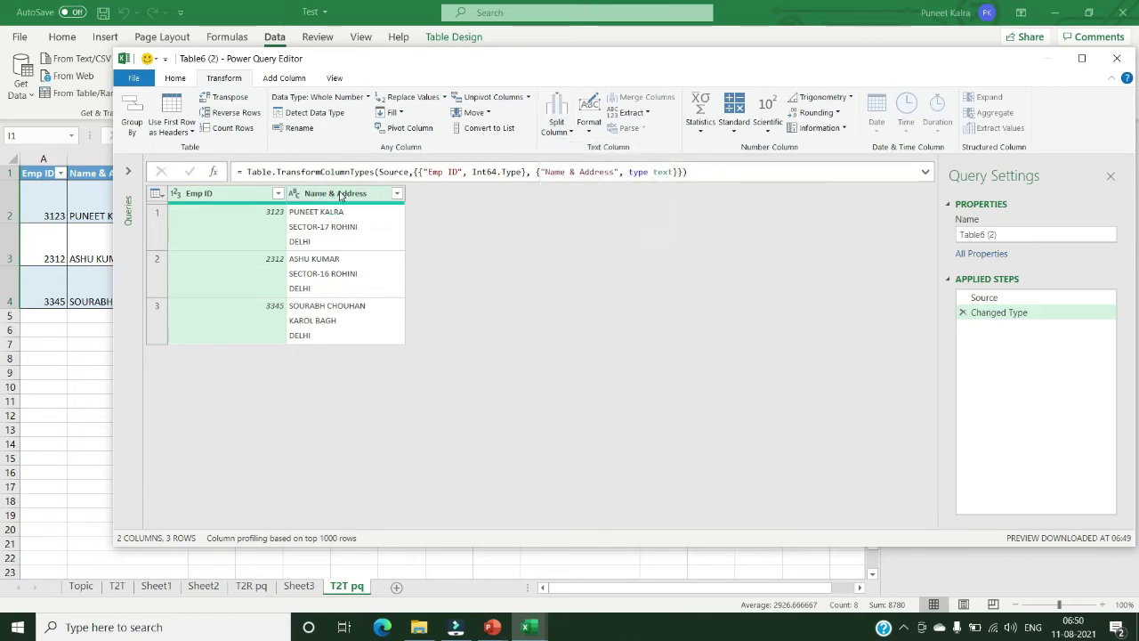
click(336, 195)
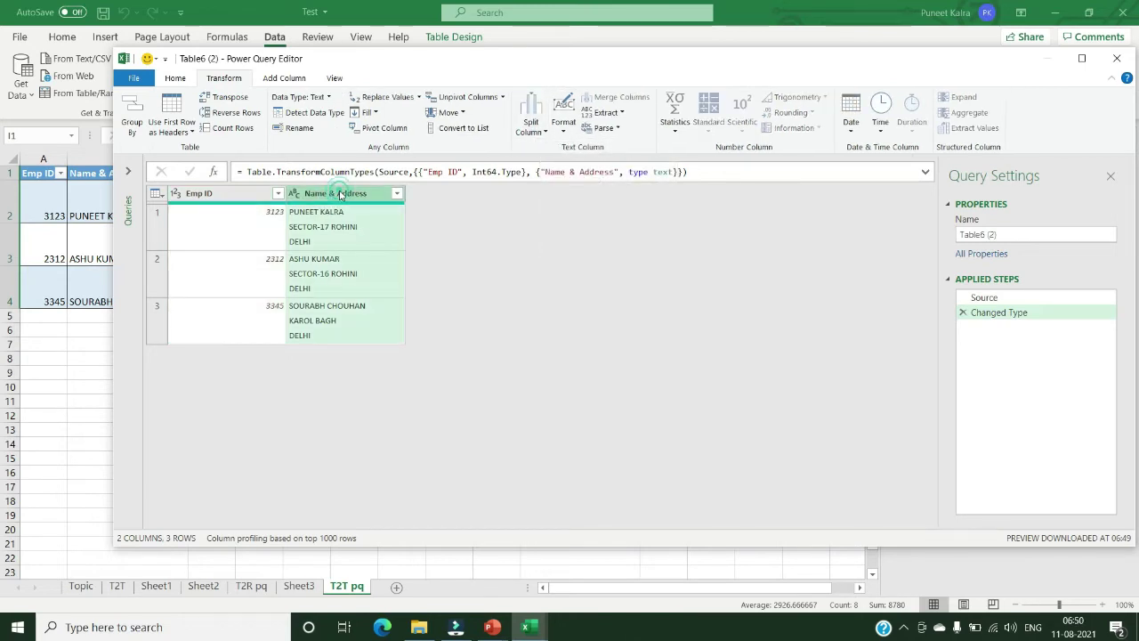
click(534, 129)
click(546, 149)
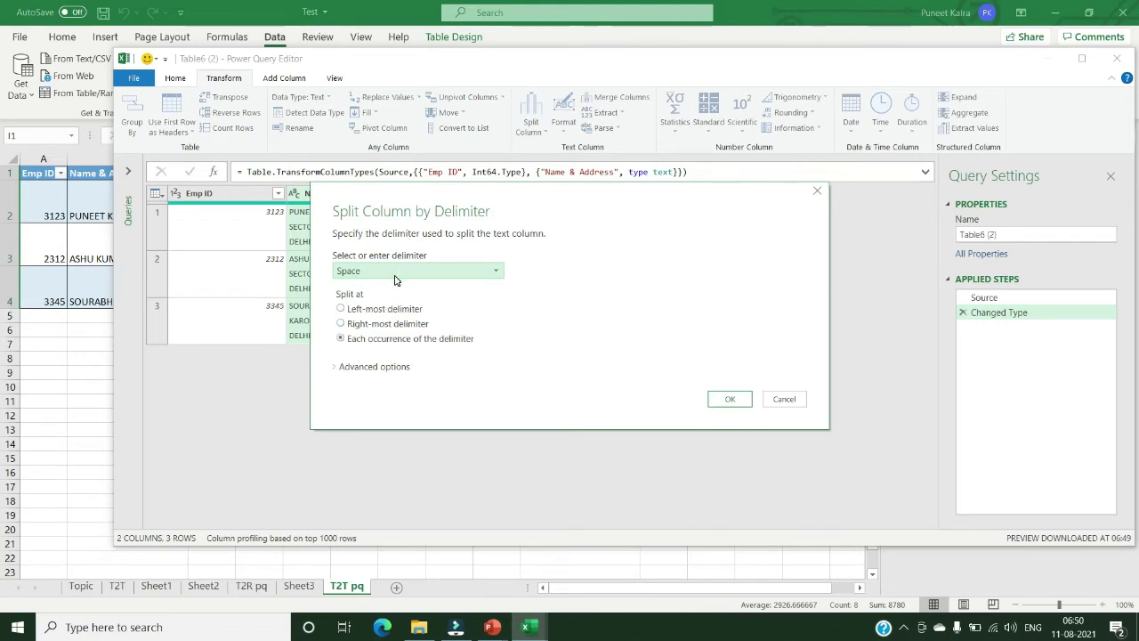
click(396, 274)
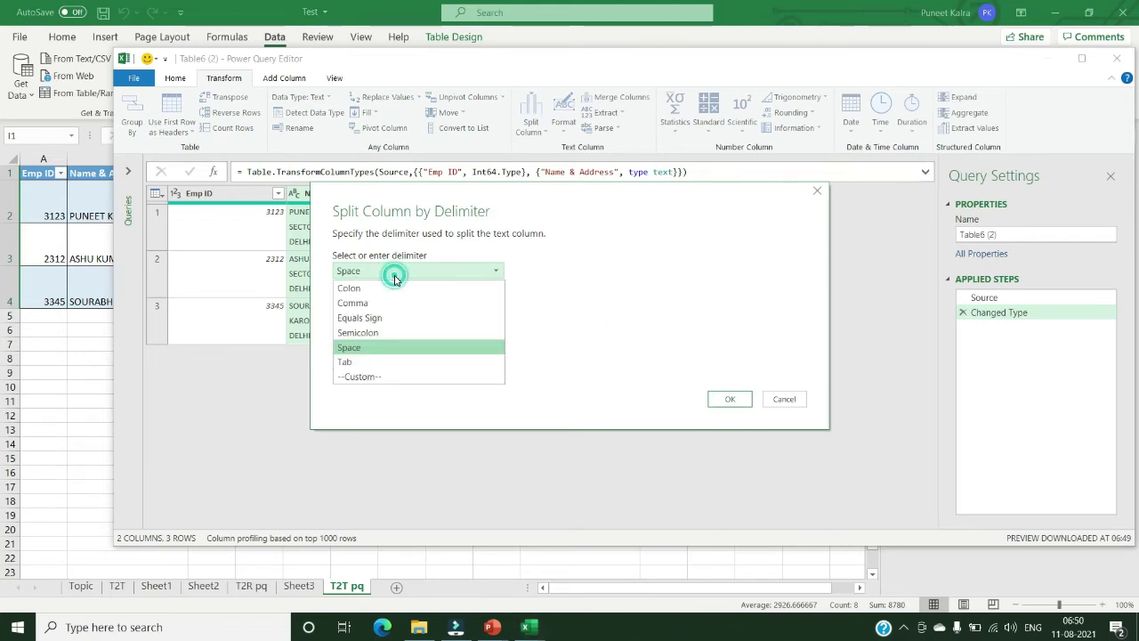
click(389, 382)
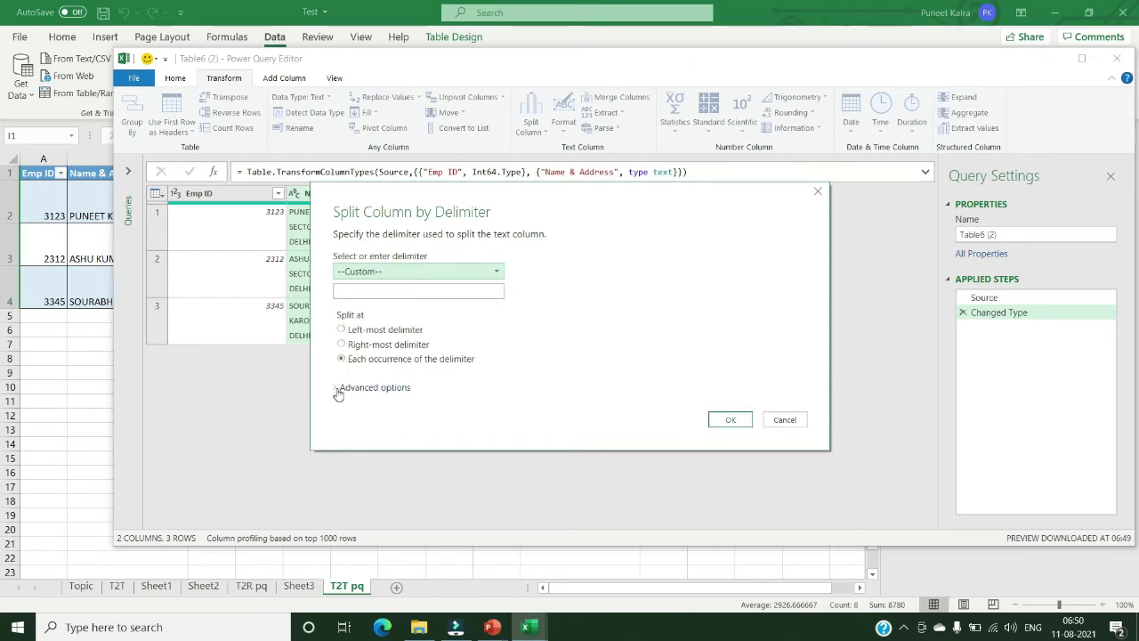
Step: Set the split to produce rows, enable special characters, insert Line Feed as the delimiter, and apply it
click(336, 388)
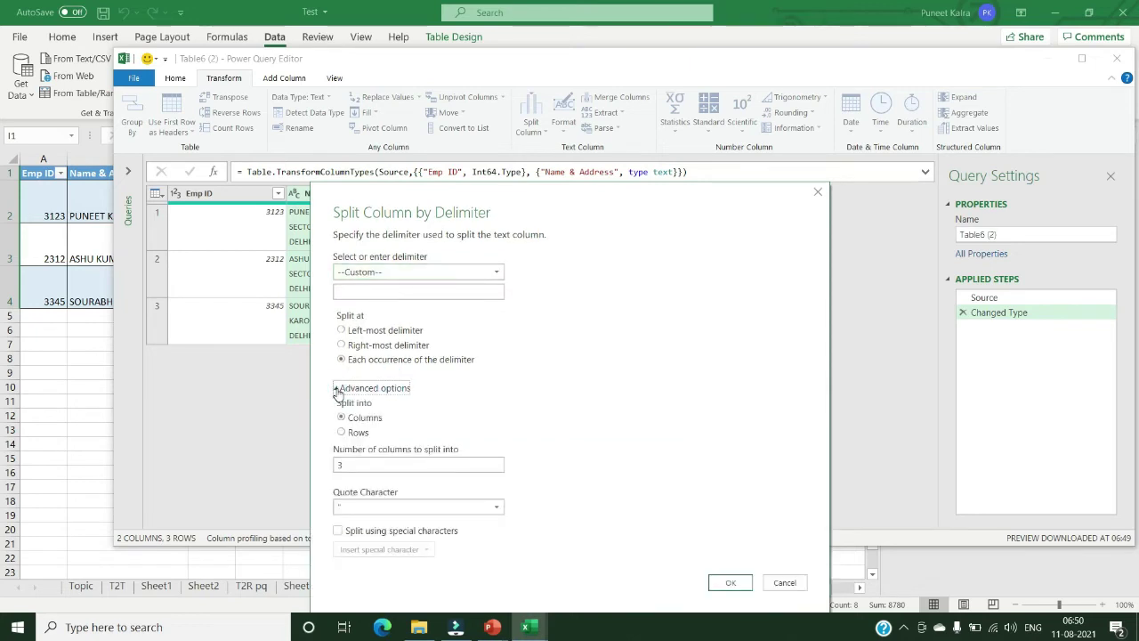
click(343, 432)
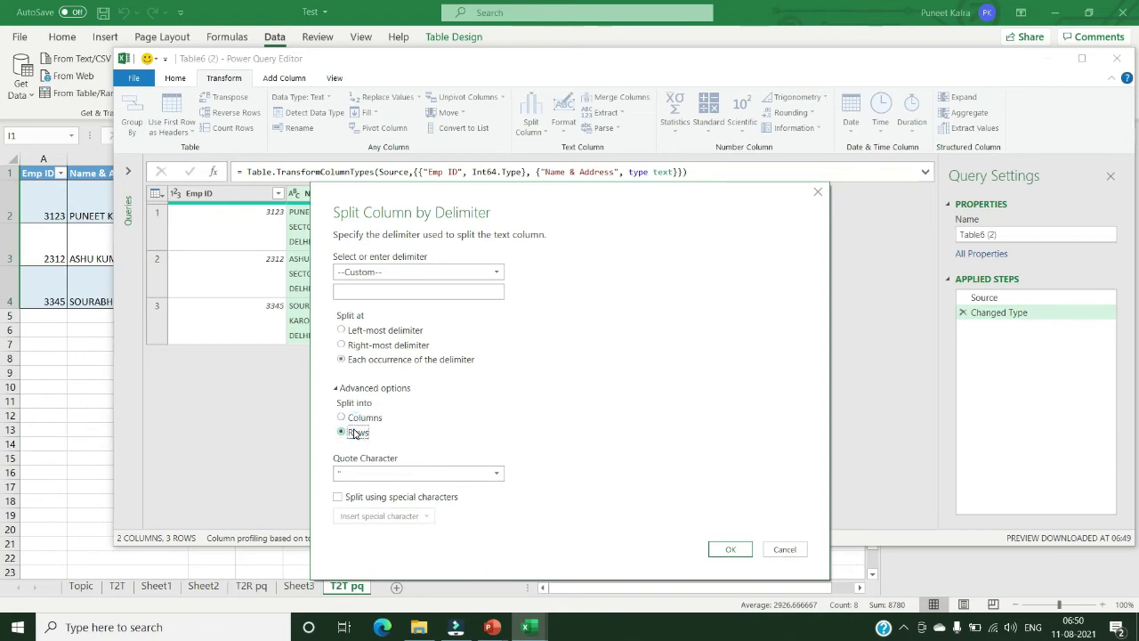
click(363, 499)
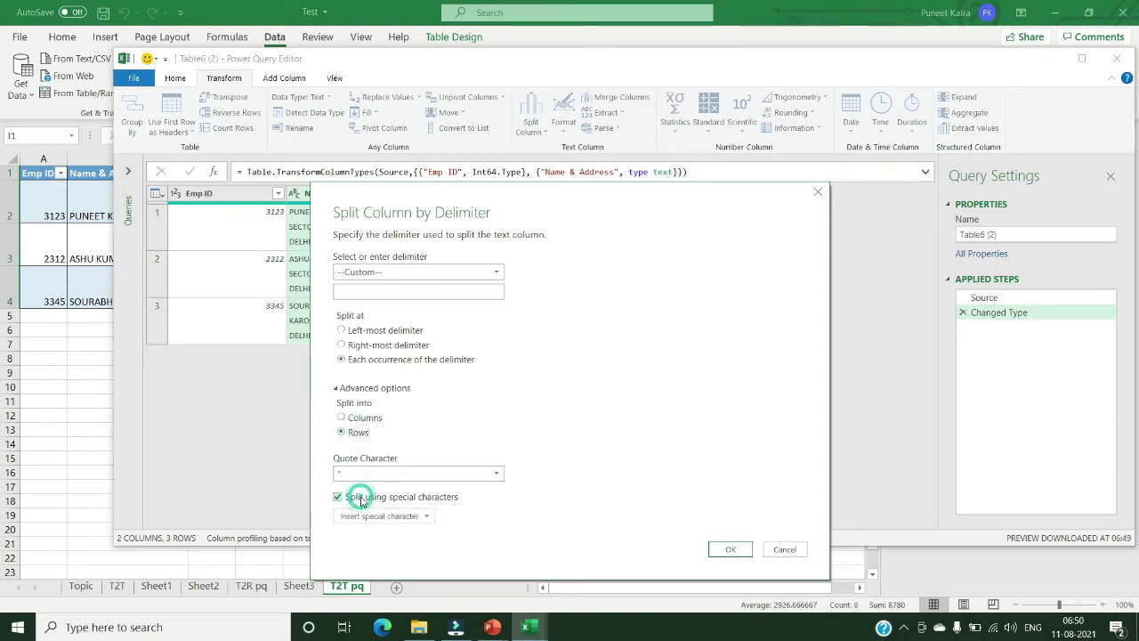
click(371, 515)
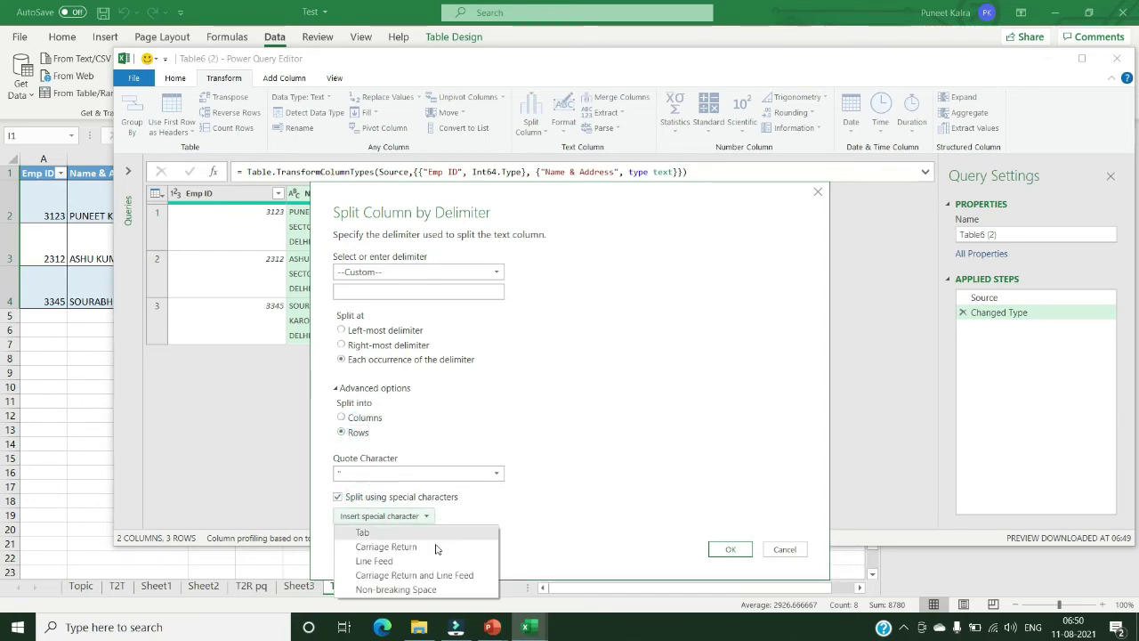
click(400, 561)
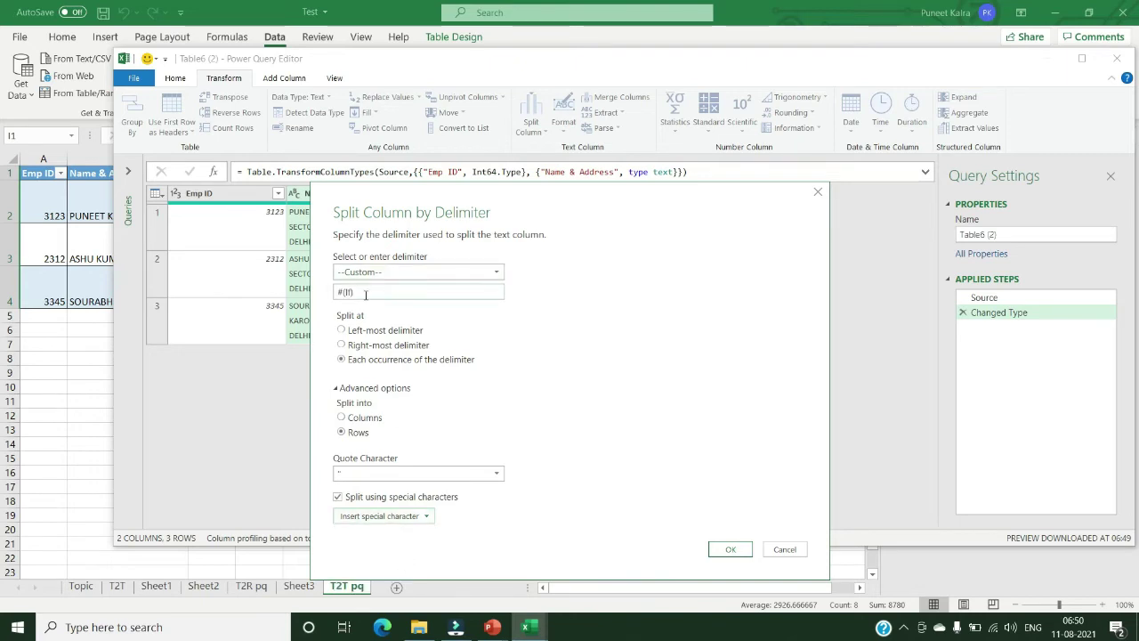
click(730, 549)
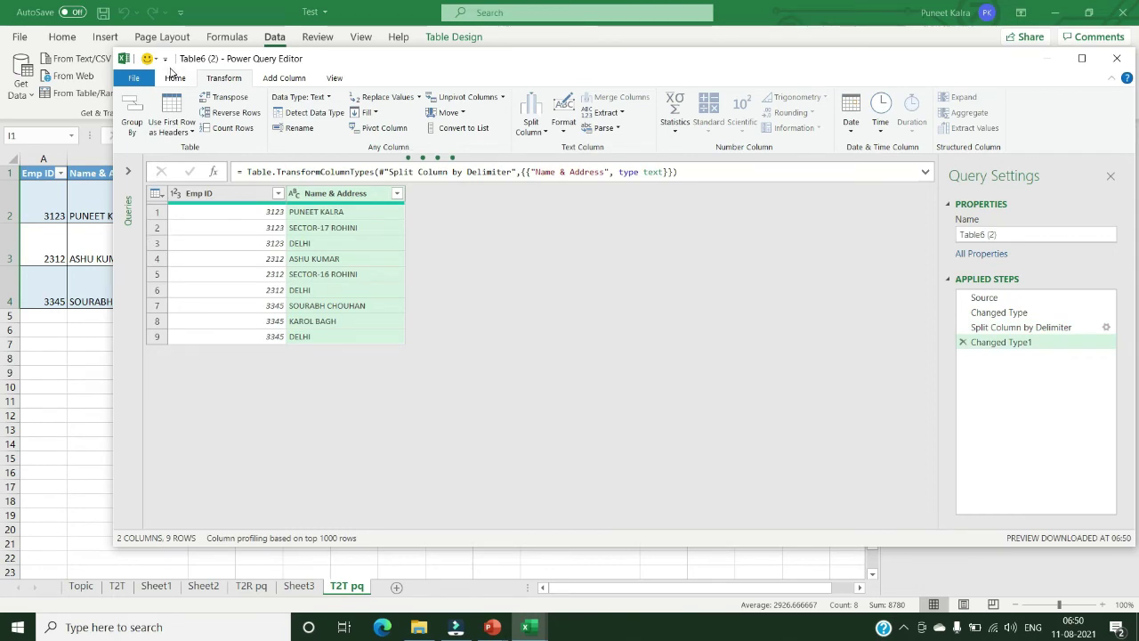
Step: Close the query and load the line-feed split rows into a new worksheet
click(175, 77)
click(134, 106)
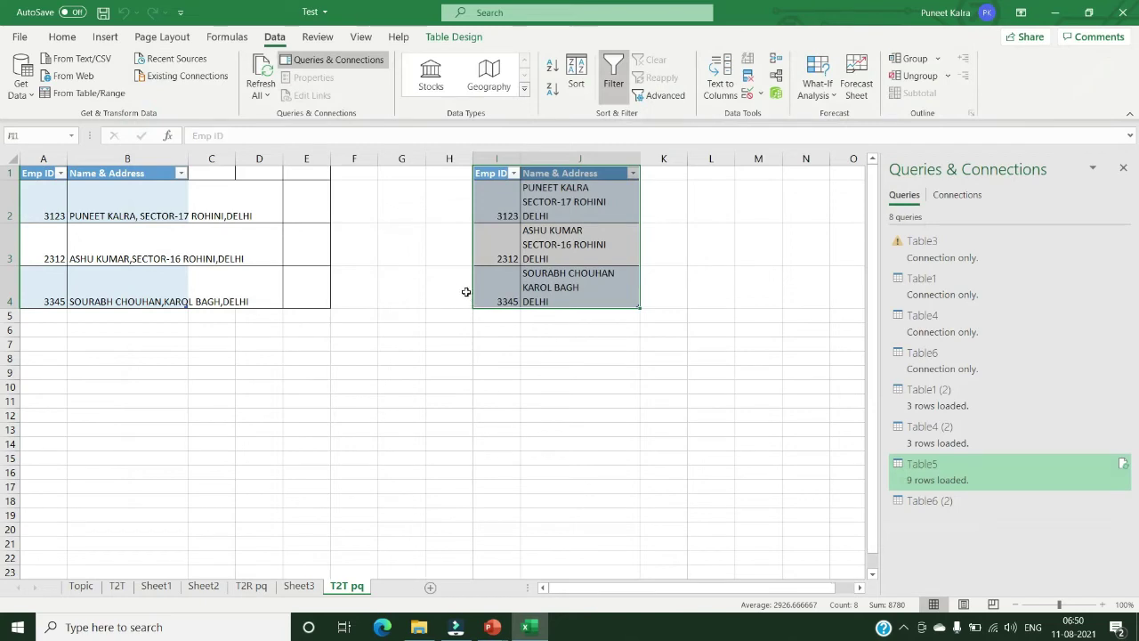
Step: Examine the Emp ID and Name & Address columns of the loaded table from header to last record
key(Down)
key(Down)
key(Down)
key(Down)
key(Down)
key(Down)
key(Down)
key(Down)
key(Down)
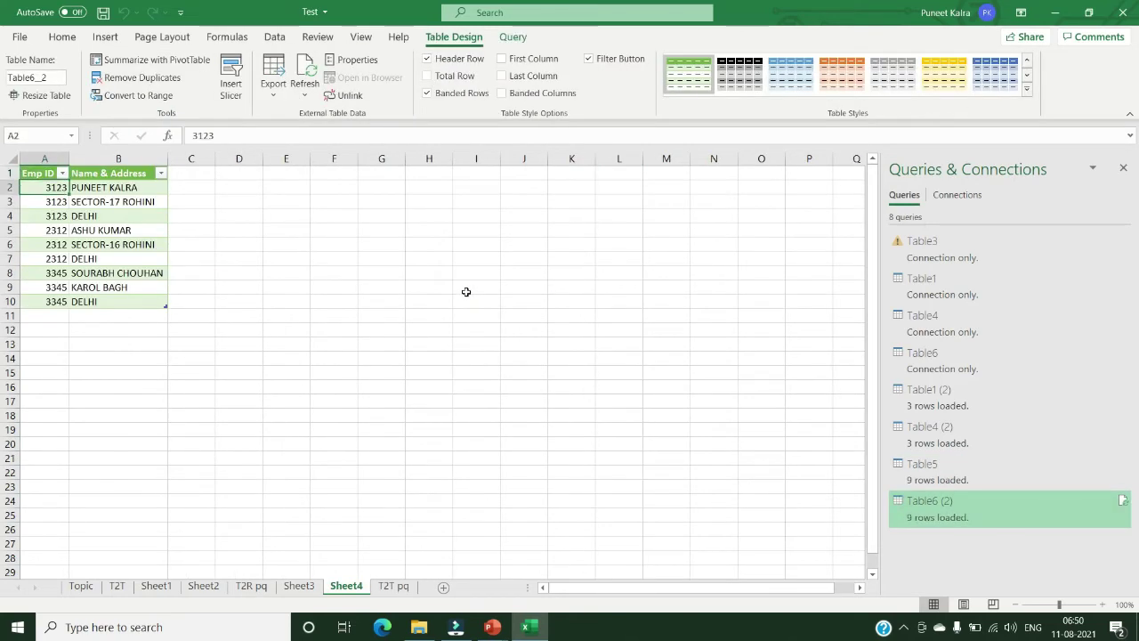
key(Right)
key(ctrl+Up)
key(Left)
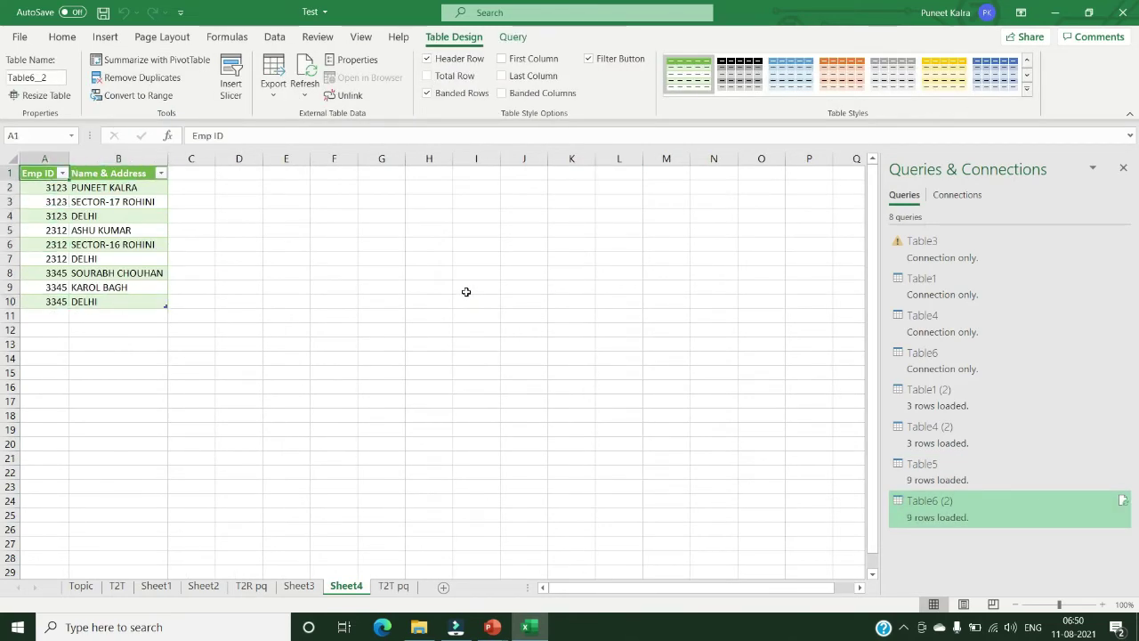
key(ctrl+Down)
key(Right)
key(ctrl+Up)
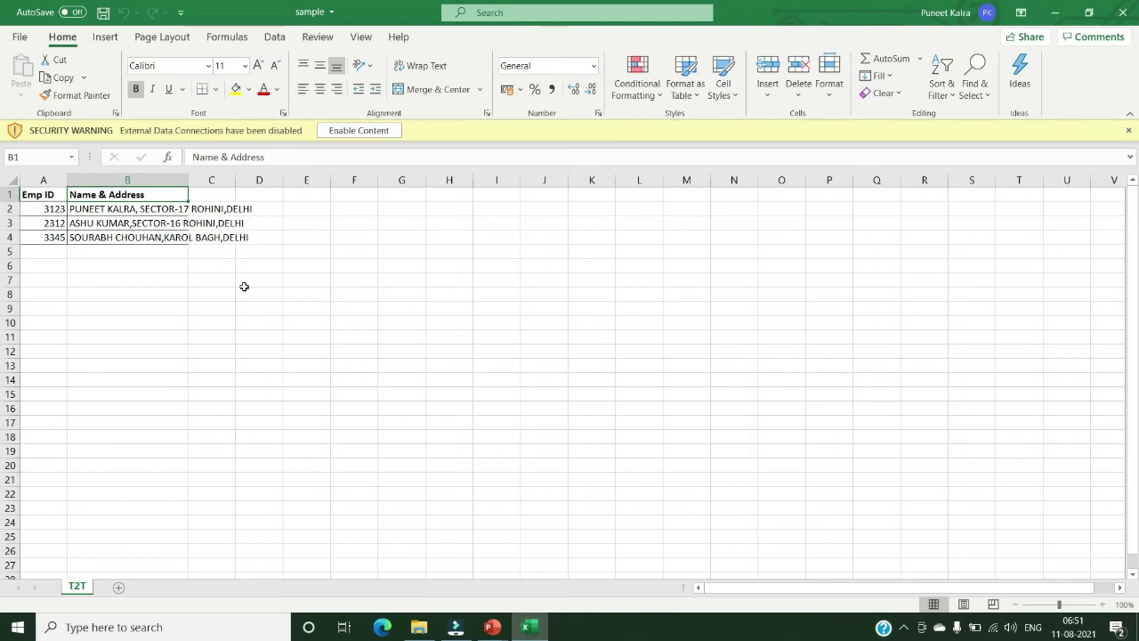
Step: Check how far the Emp ID column extends on the sample workbook's T2T sheet, down to the sheet's last row
key(Left)
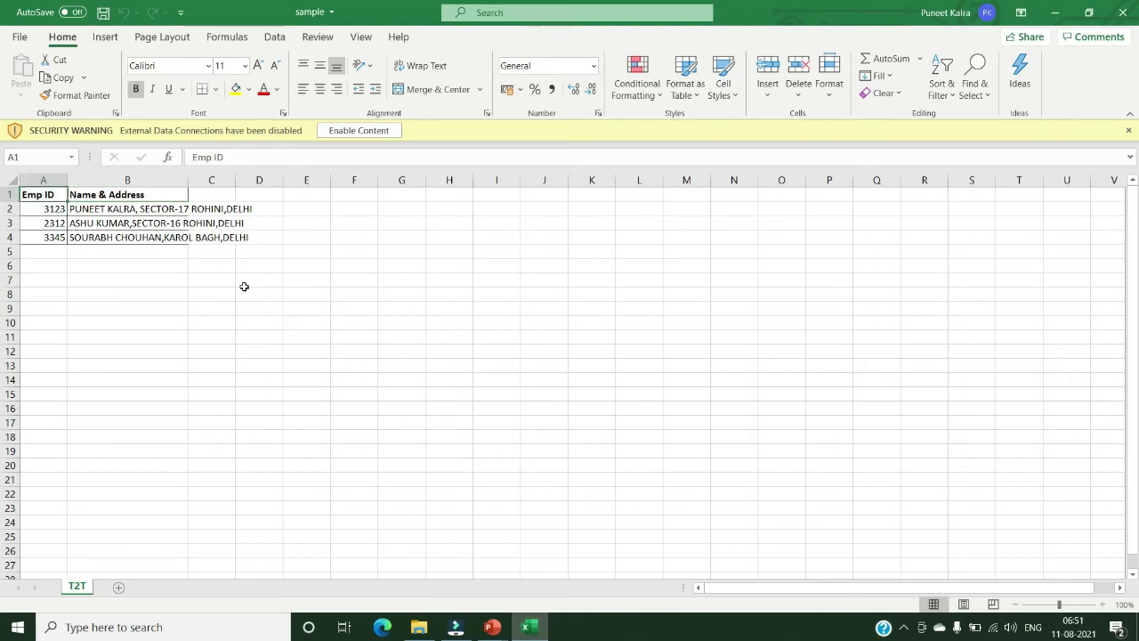
key(ctrl+Down)
key(ctrl+Down)
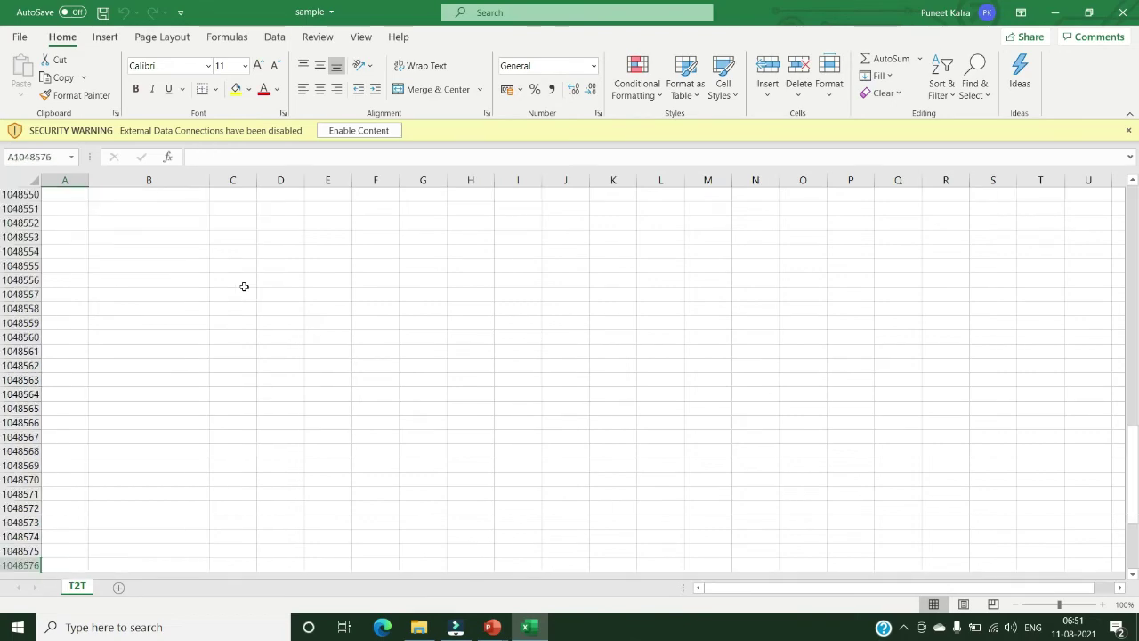
Step: Return to the first cell of the T2T sheet and close the sample workbook
key(ctrl+Up)
key(ctrl+Up)
key(alt+F4)
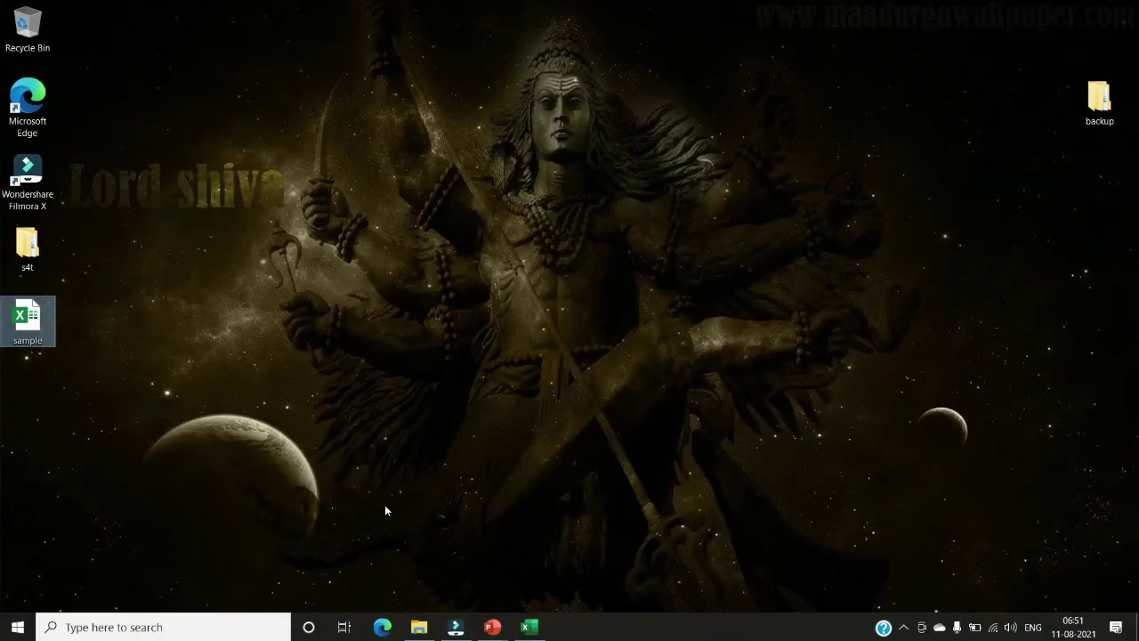
Step: Create a new Excel workbook named testing on the desktop and open it with cell A1 selected
right_click(139, 406)
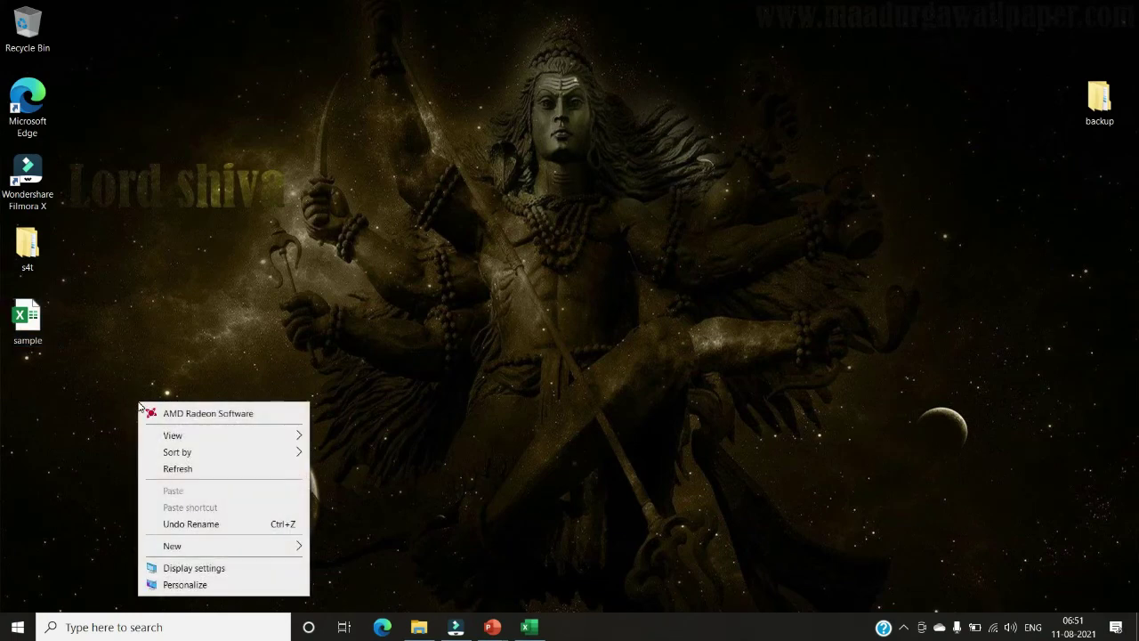
key(Up)
key(Up)
key(Up)
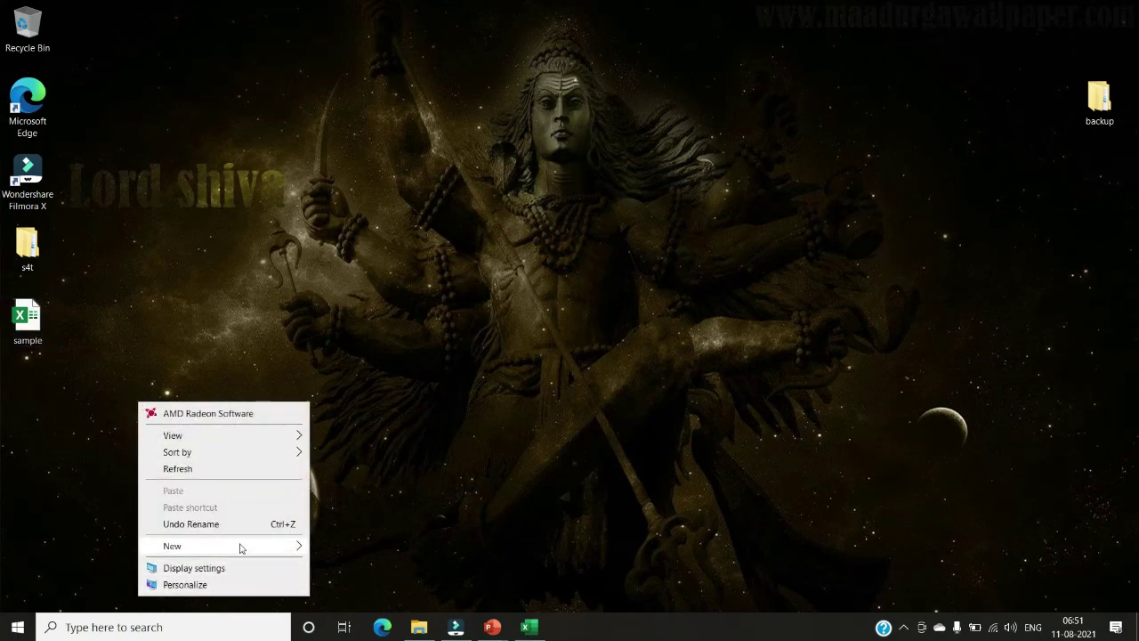
mouse_move(240, 546)
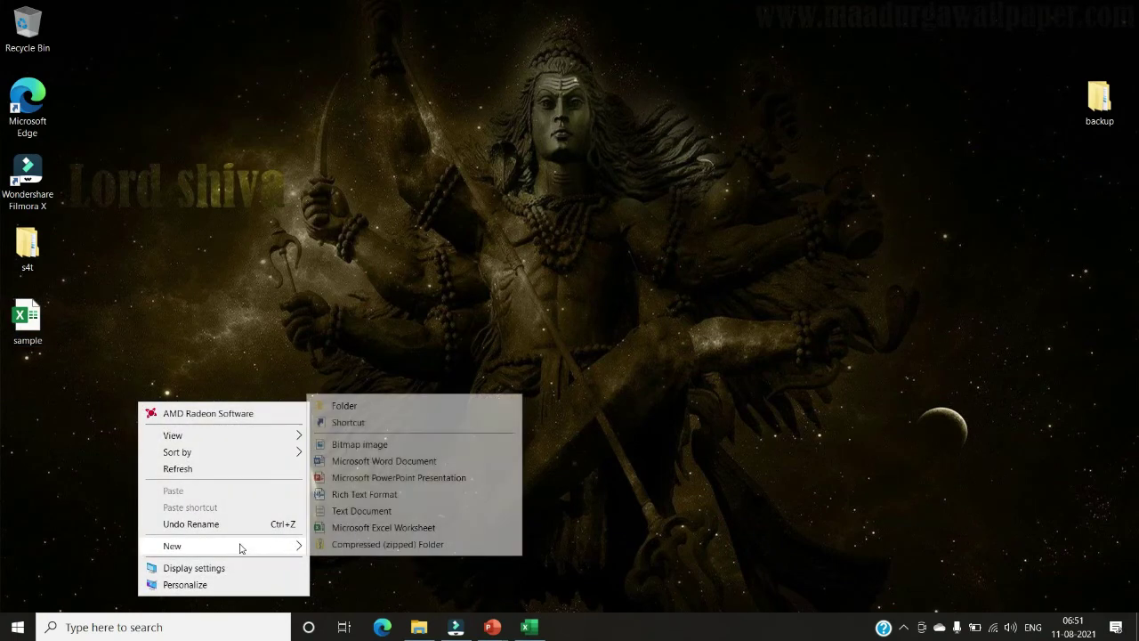
click(359, 530)
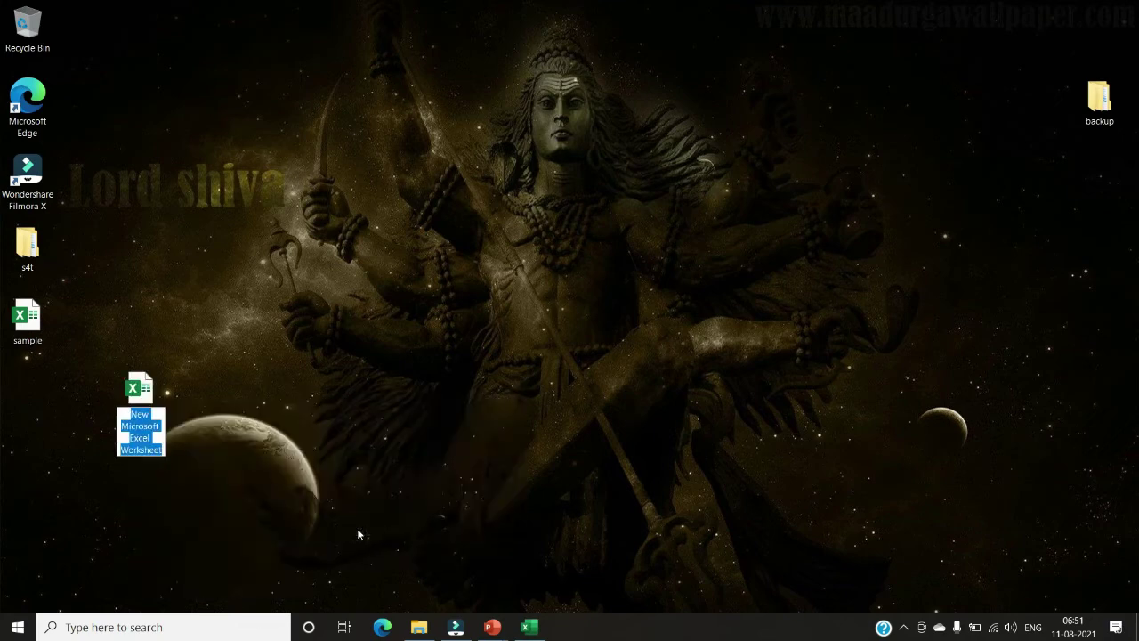
text(tes)
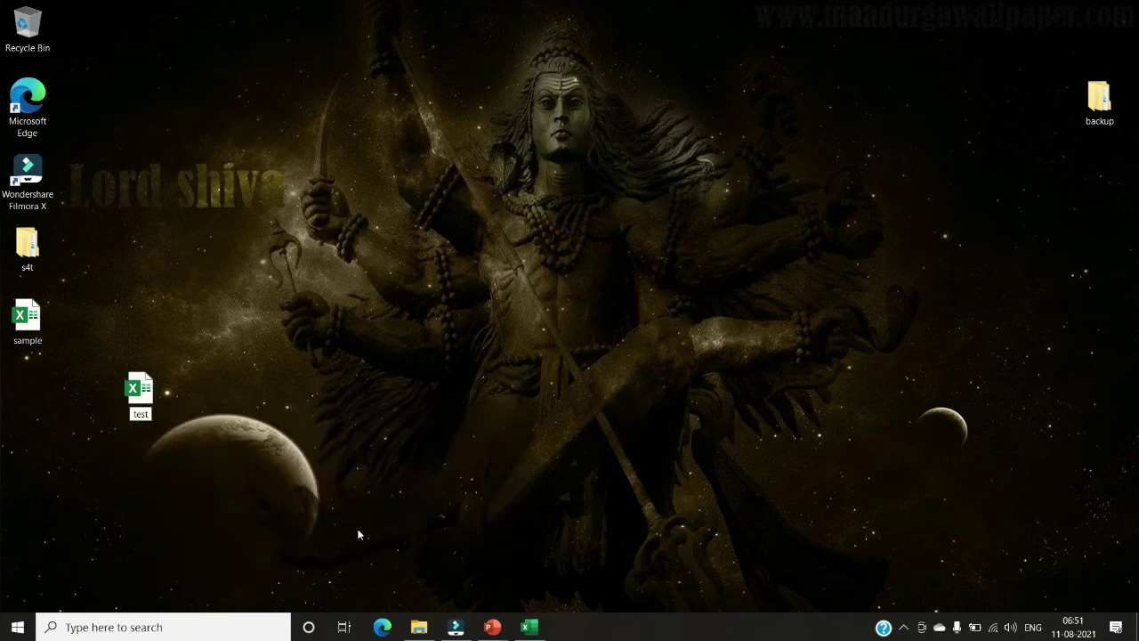
text(t)
key(Return)
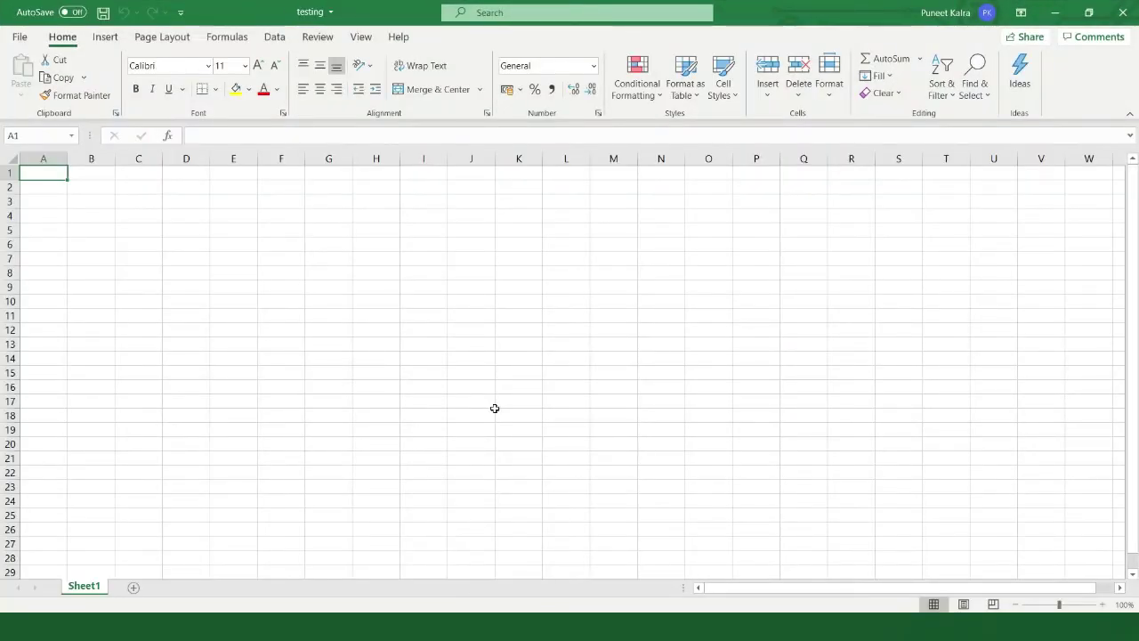
click(306, 373)
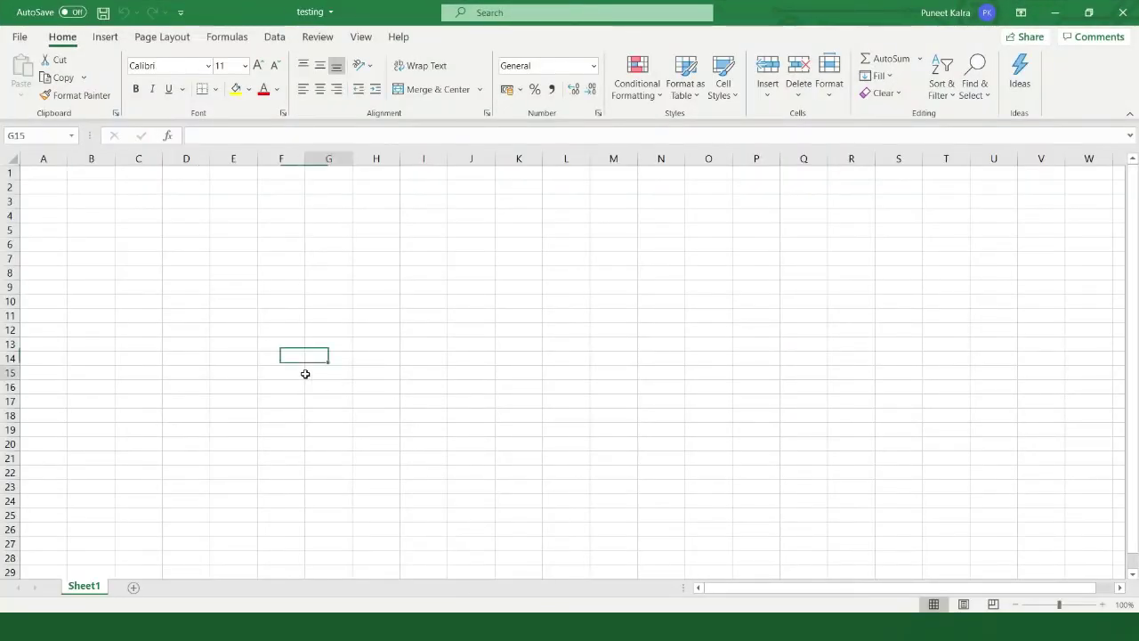
key(ctrl+Left)
key(ctrl+Up)
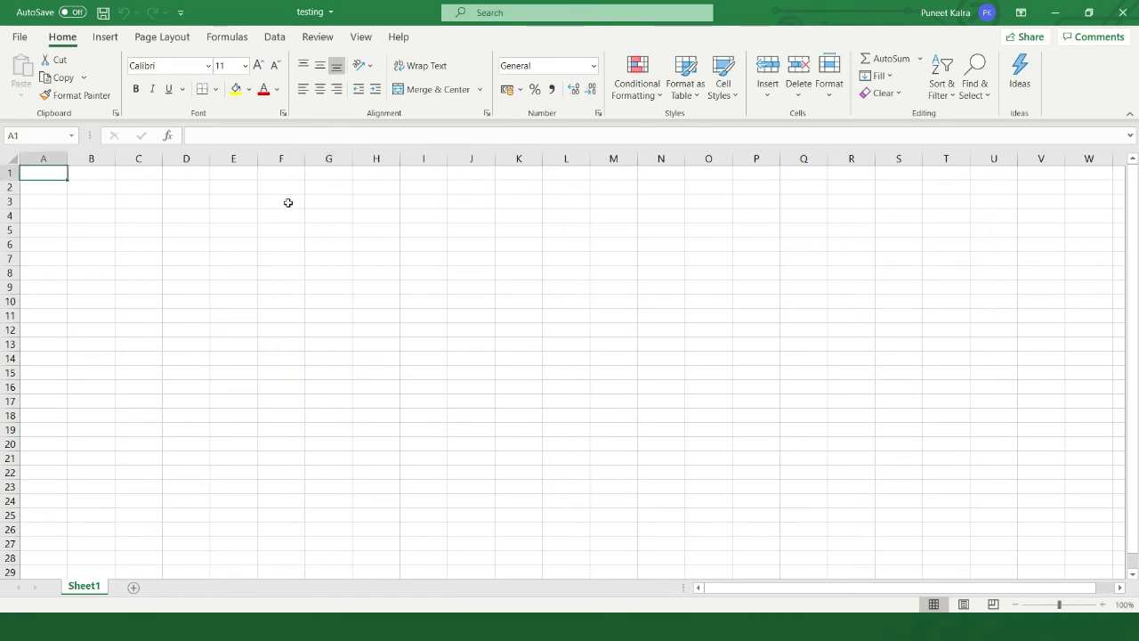
Step: Import the T2T sheet from the desktop's sample workbook and open it in Power Query Editor for transforming
click(274, 37)
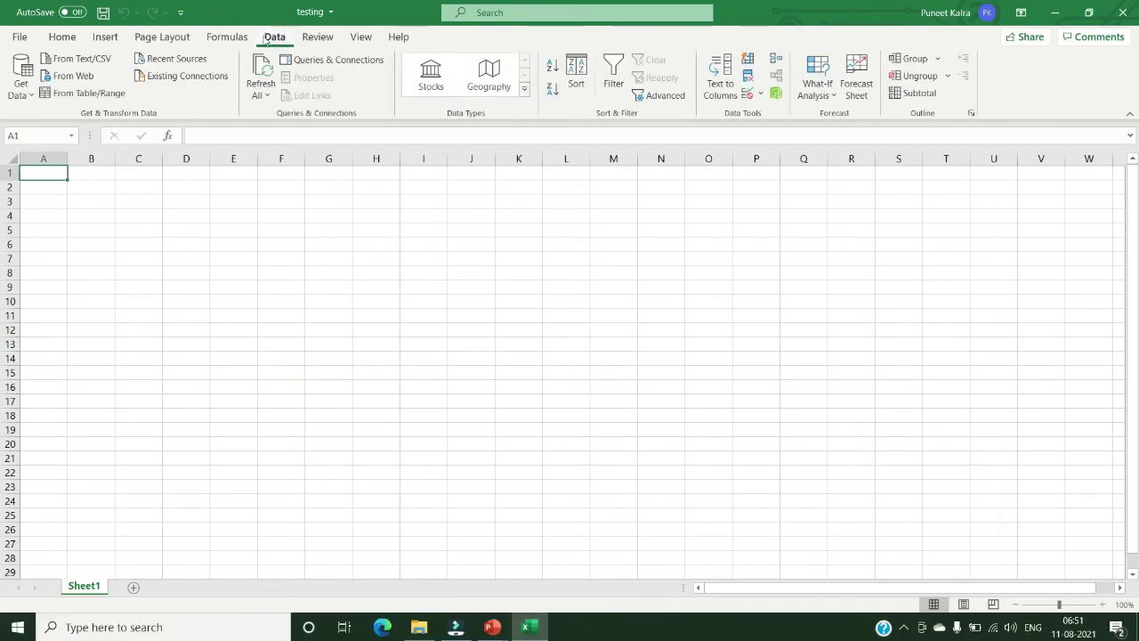
click(26, 90)
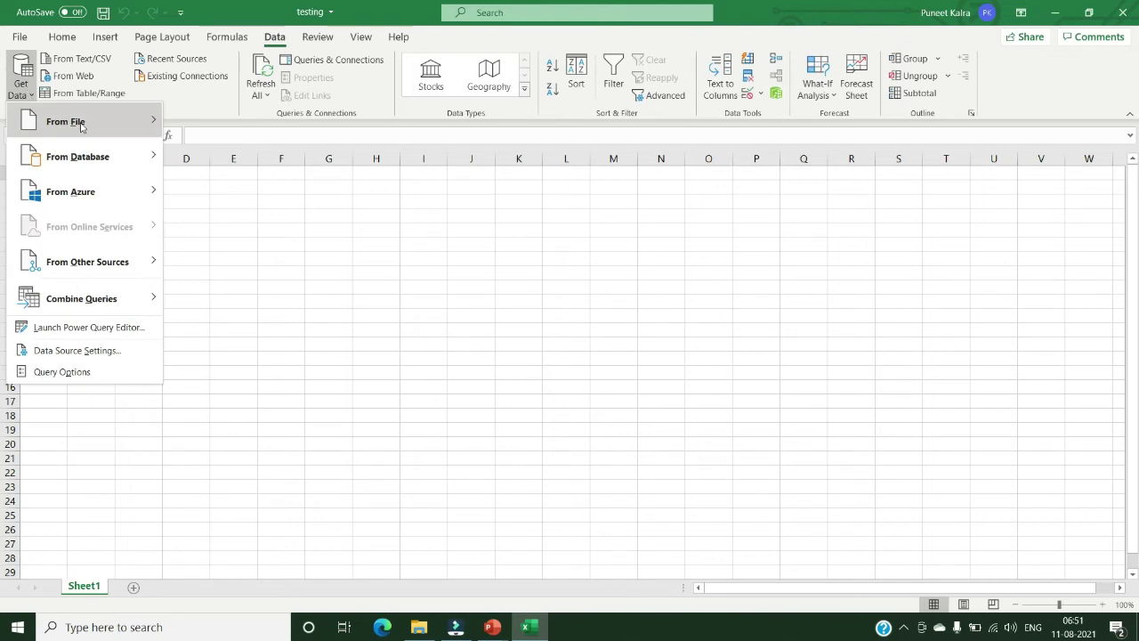
mouse_move(54, 120)
click(192, 126)
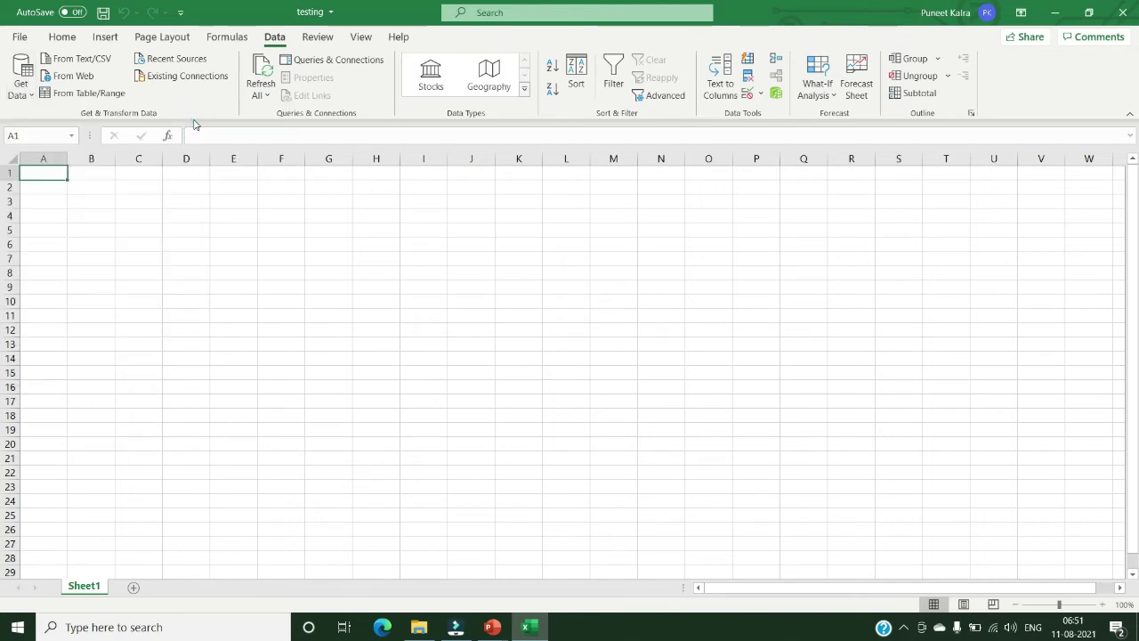
scroll(43, 145, up, 4)
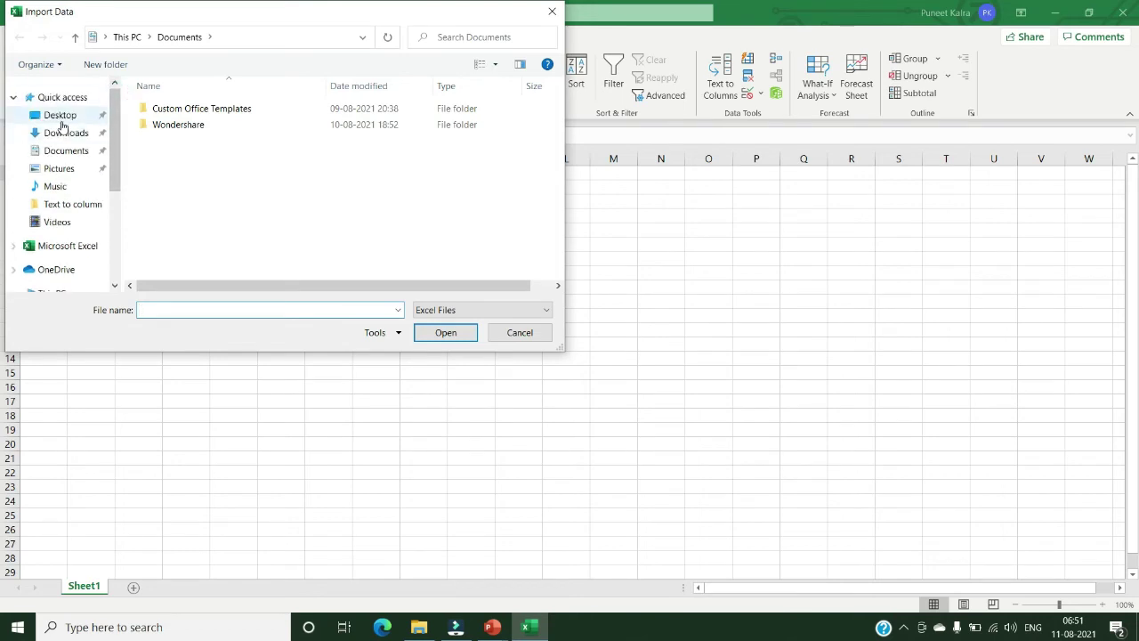
click(62, 118)
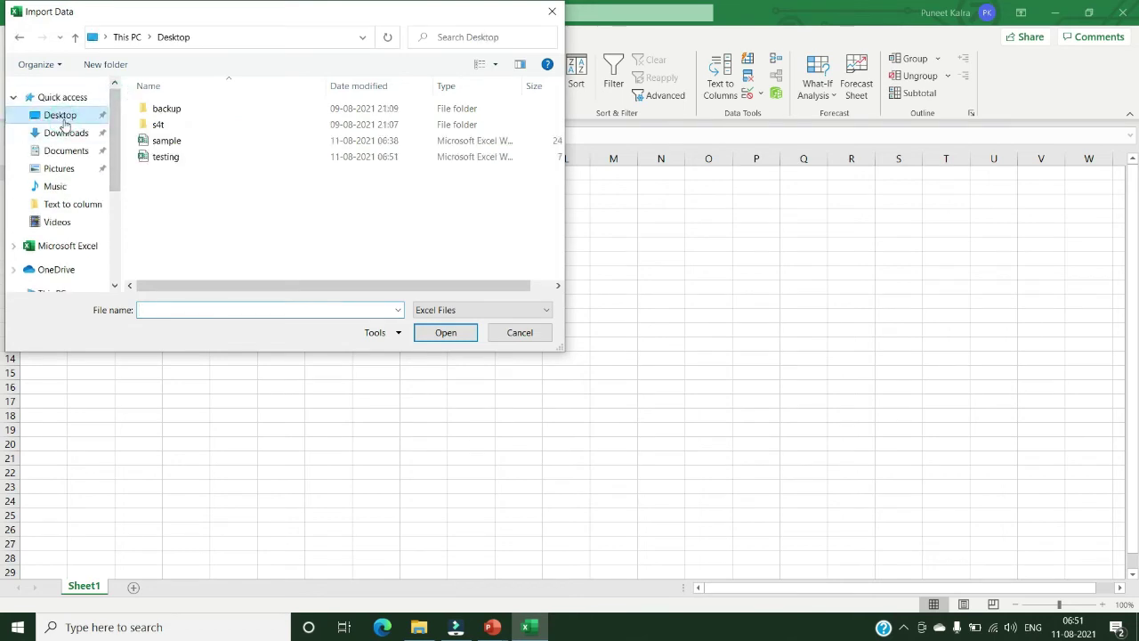
click(168, 158)
key(Up)
key(Return)
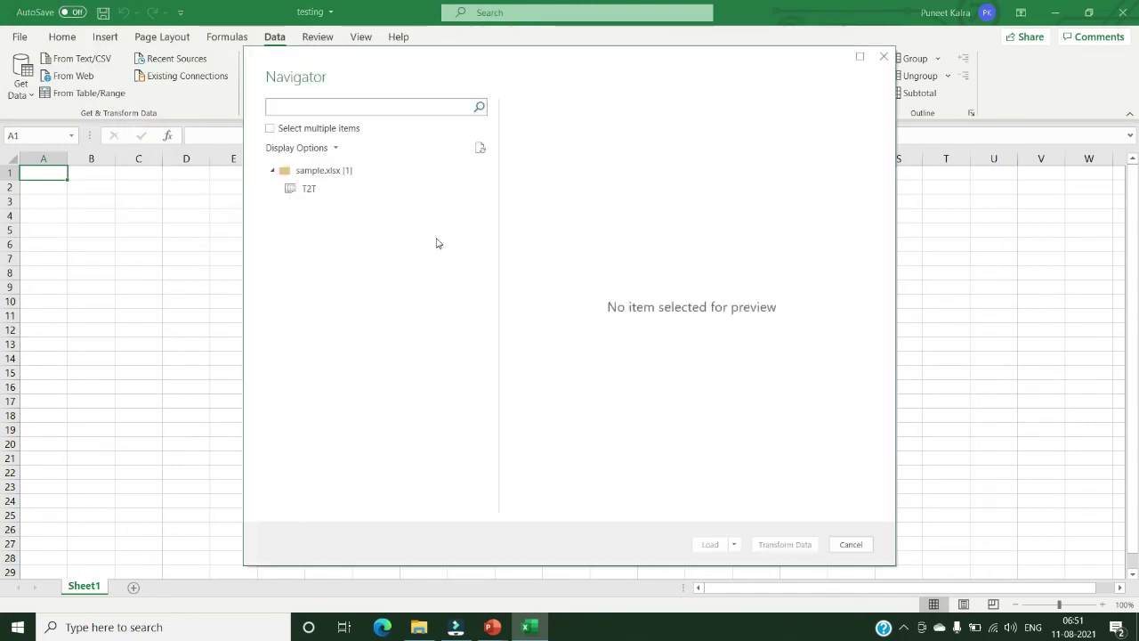
click(303, 190)
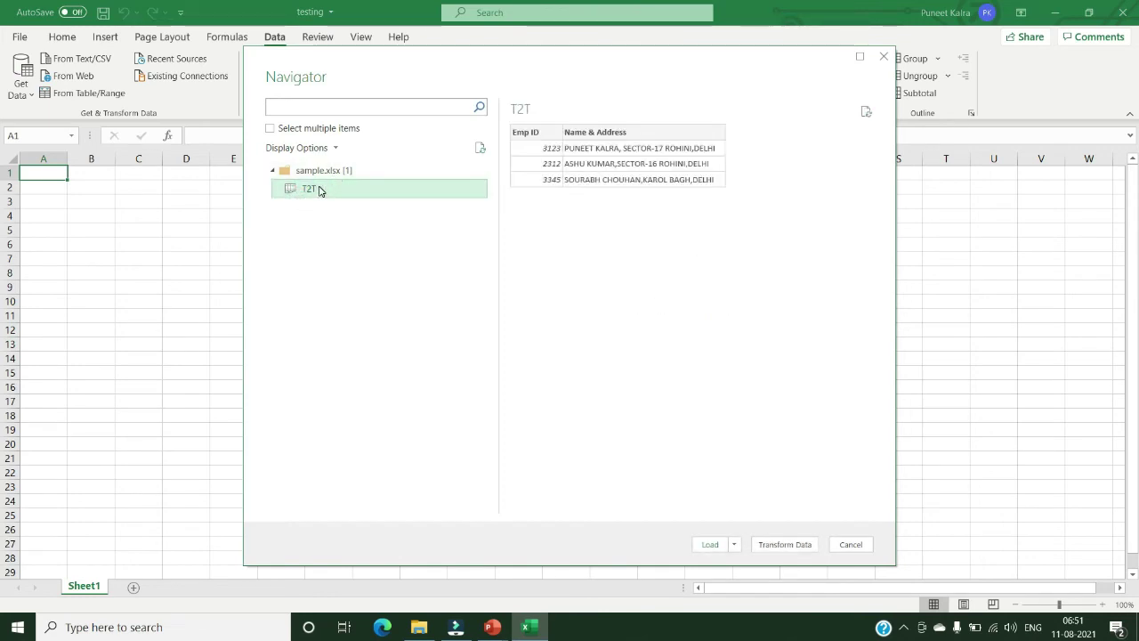
click(784, 545)
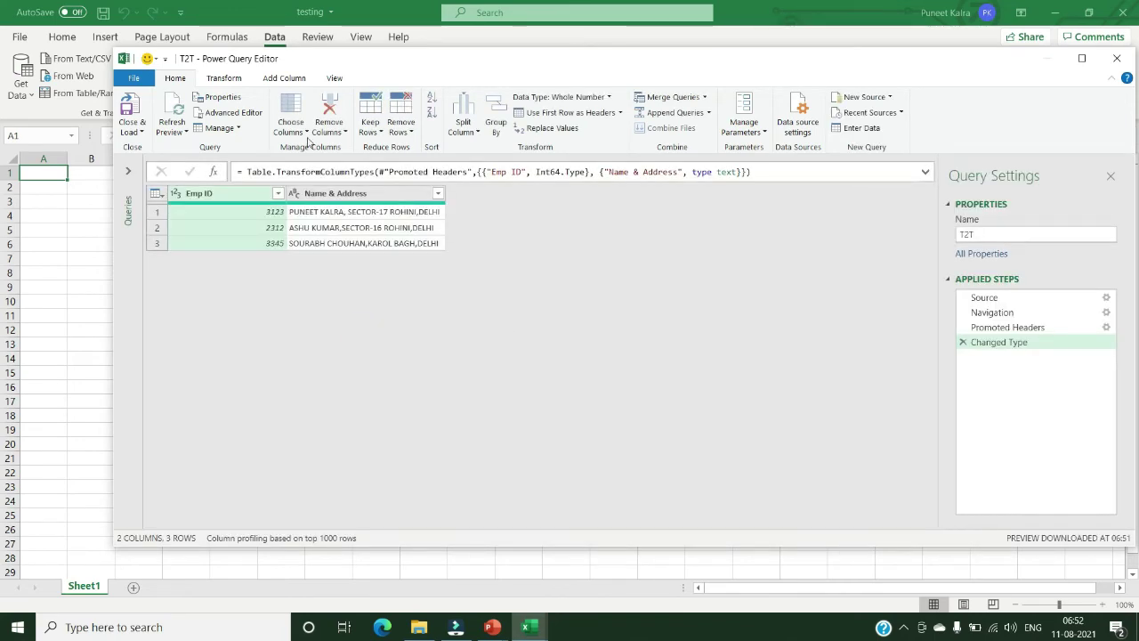
Step: Split the Name & Address column into columns at each occurrence of the comma delimiter
click(361, 194)
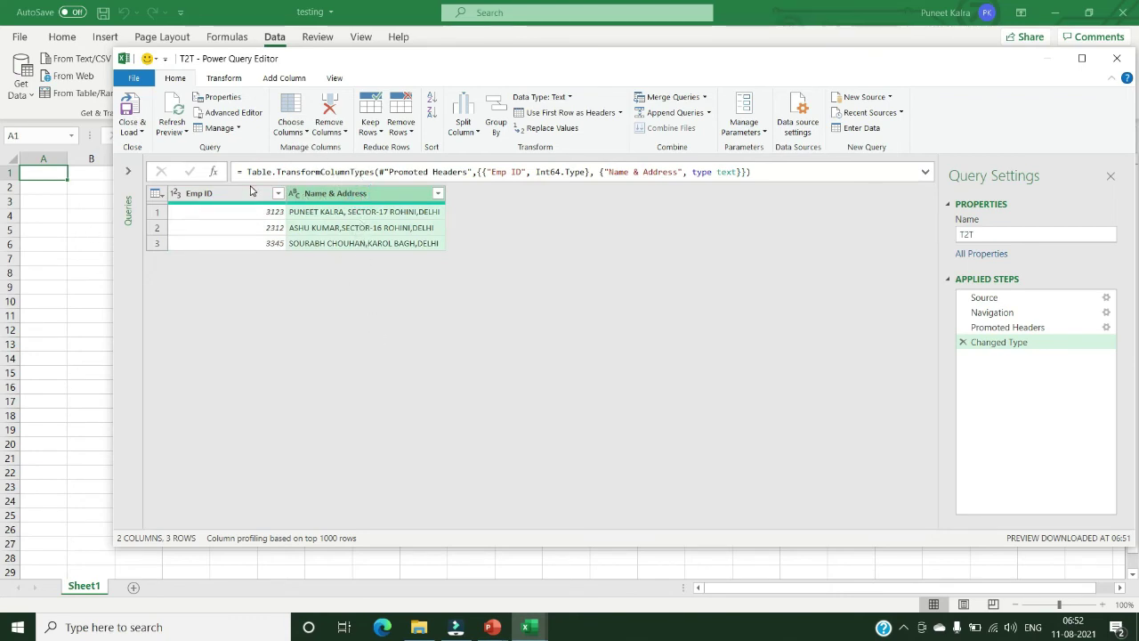
click(223, 78)
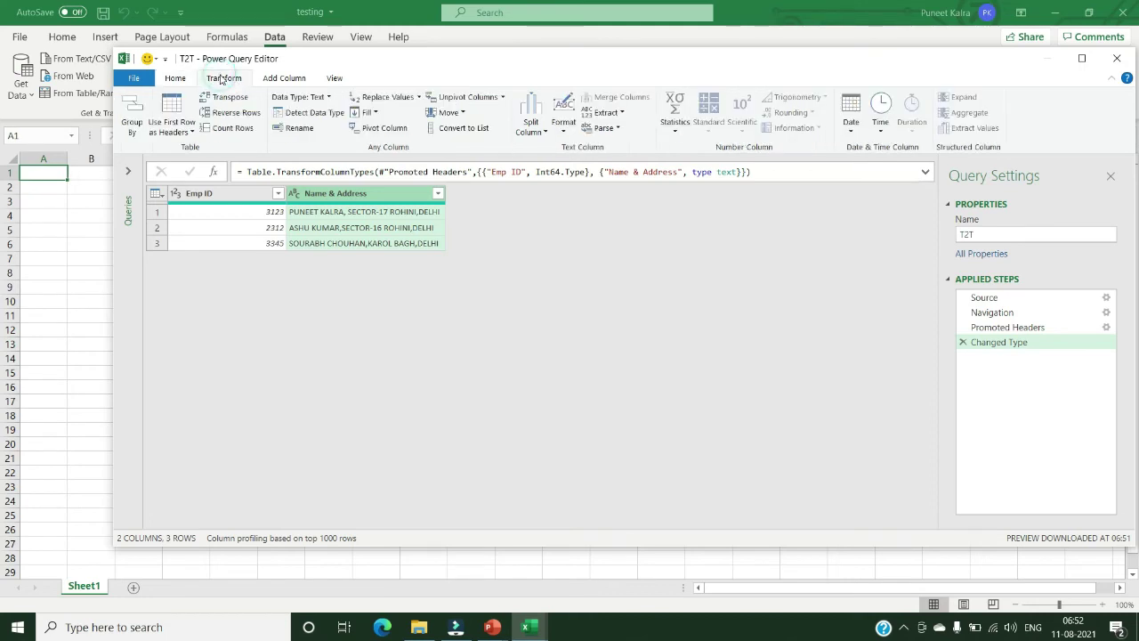
click(532, 128)
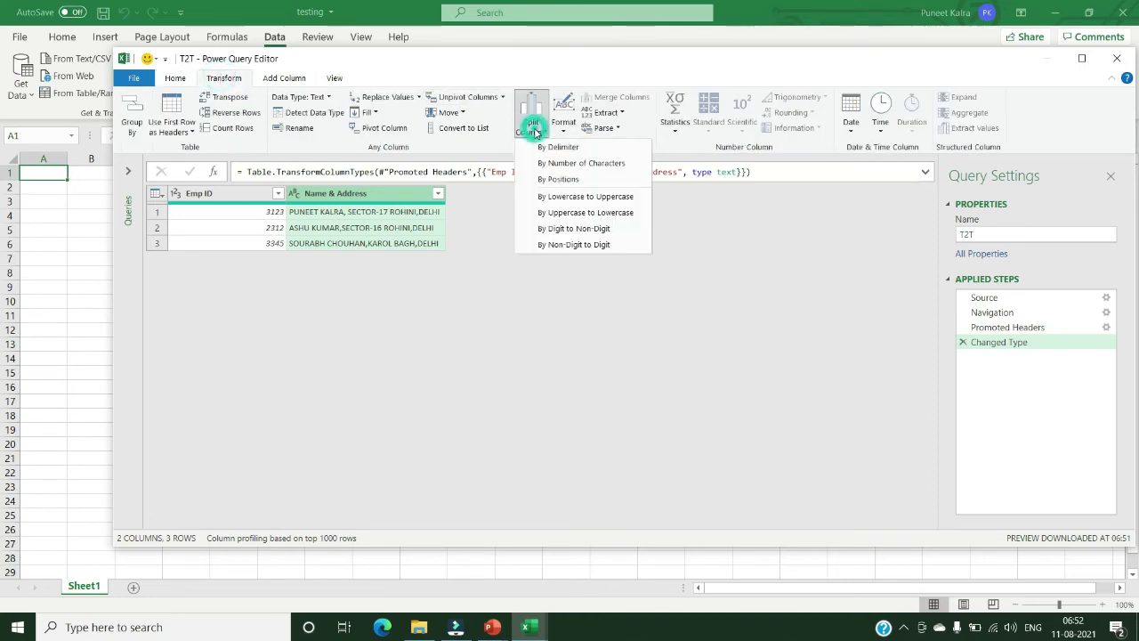
click(547, 146)
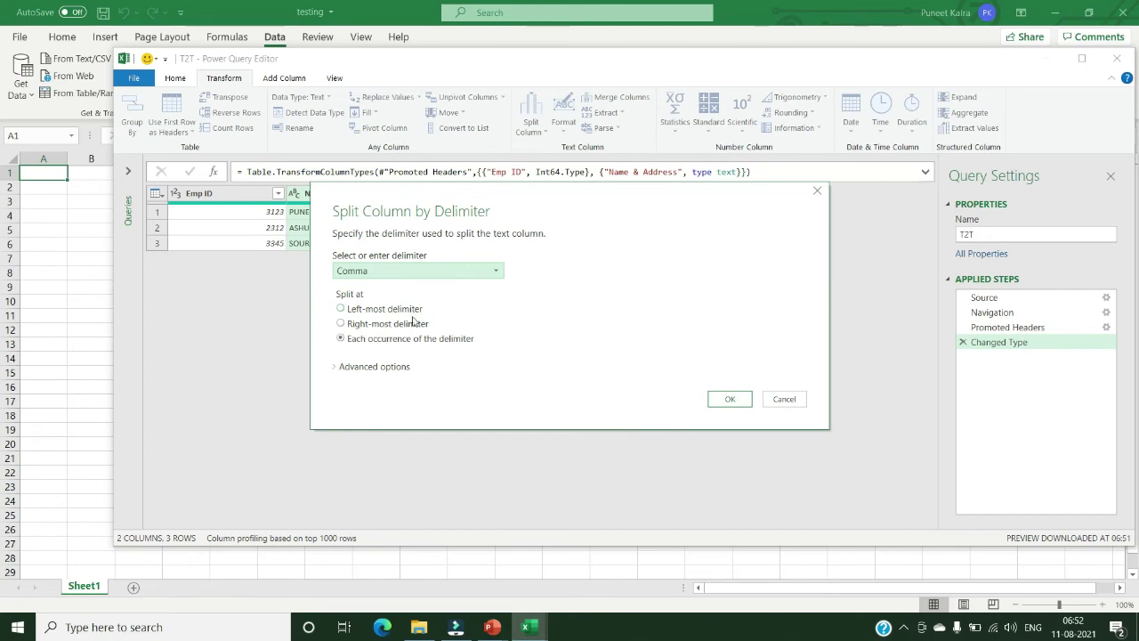
click(749, 408)
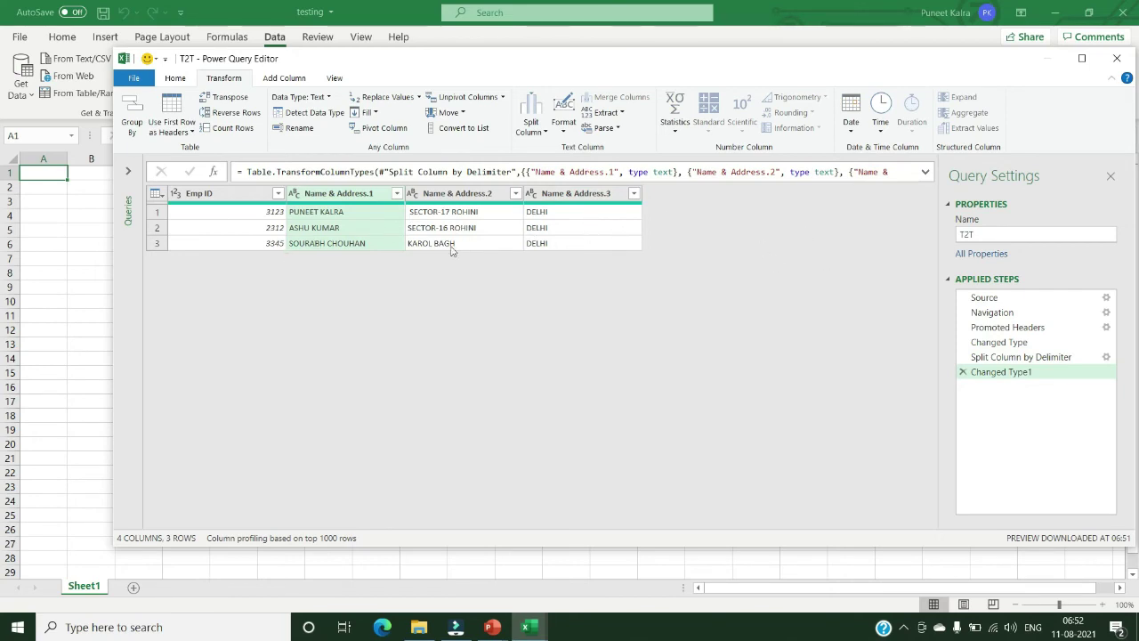
Step: Close the query and load the comma-split columns as a table in a new worksheet
click(174, 78)
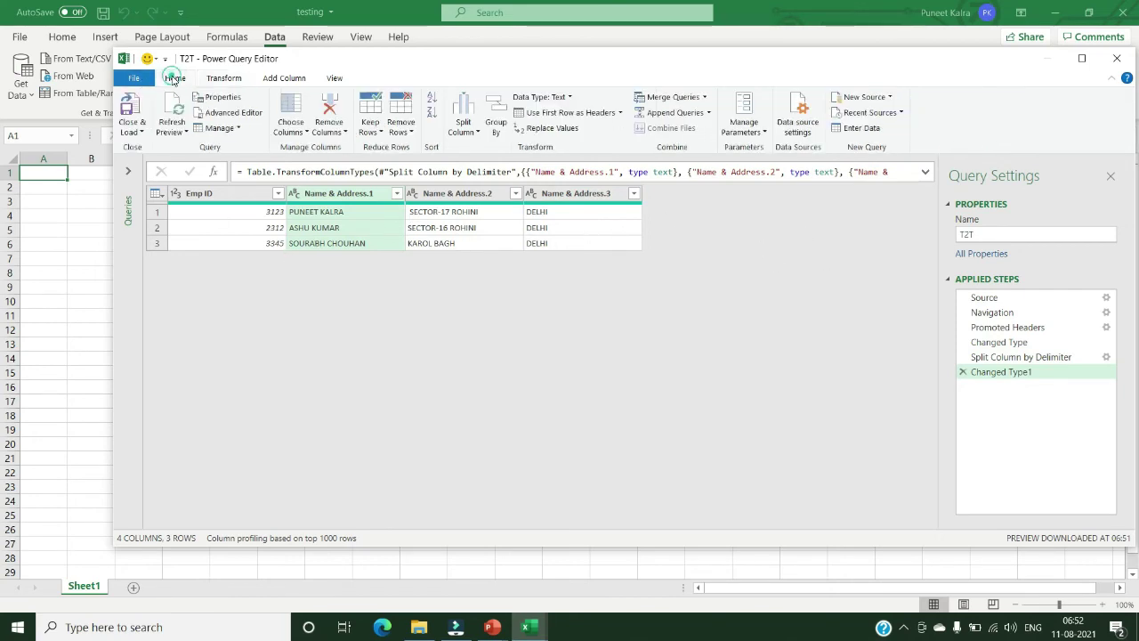
click(142, 130)
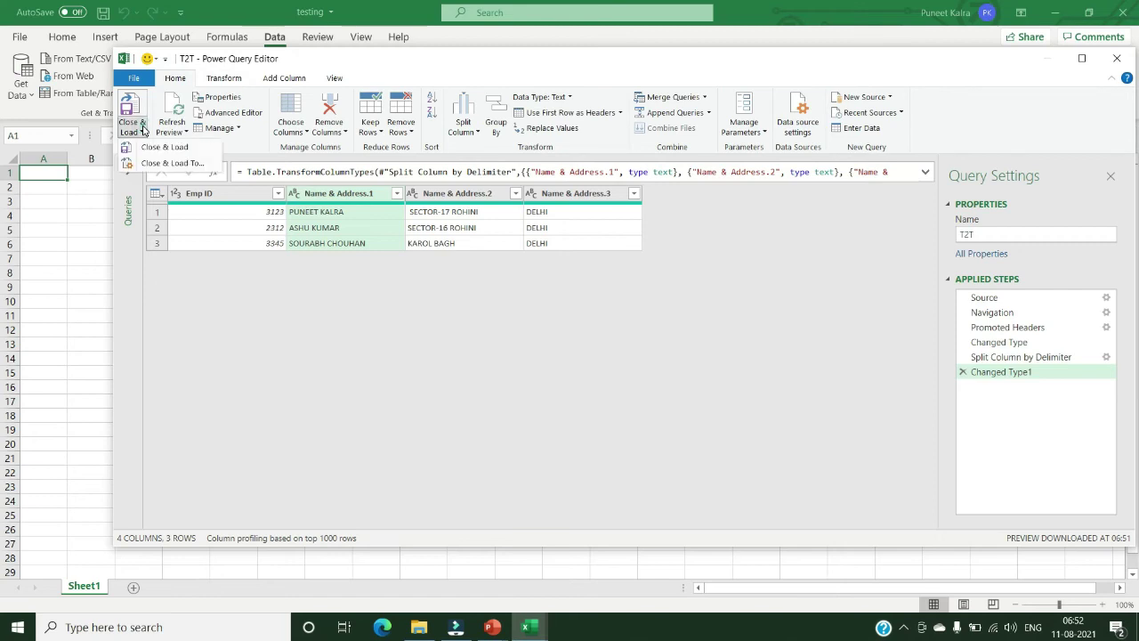
click(188, 163)
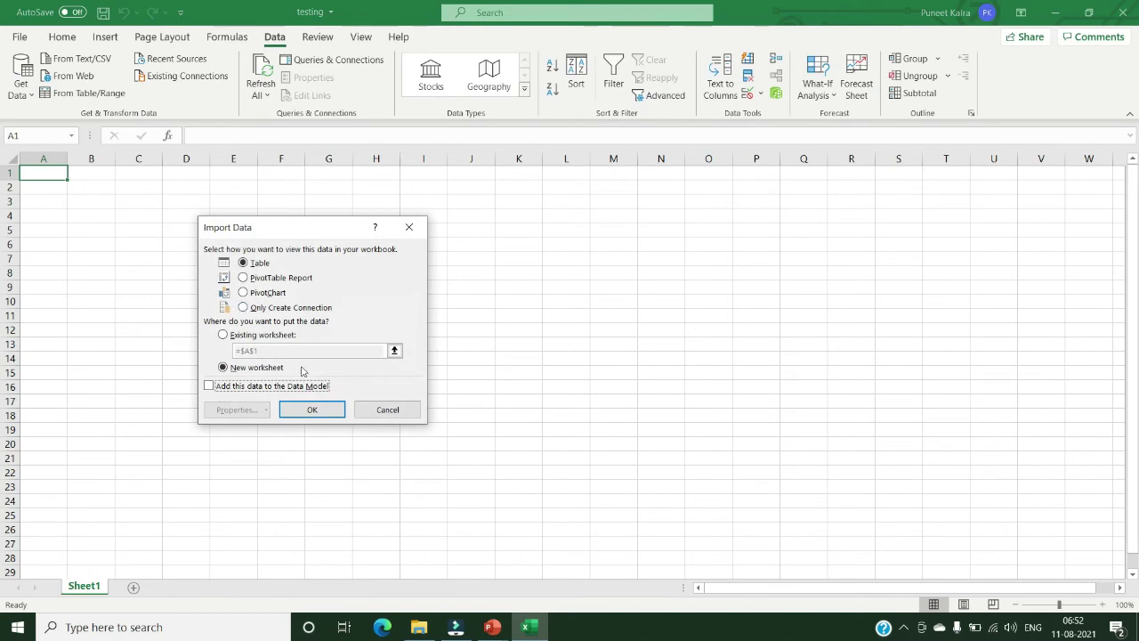
click(312, 409)
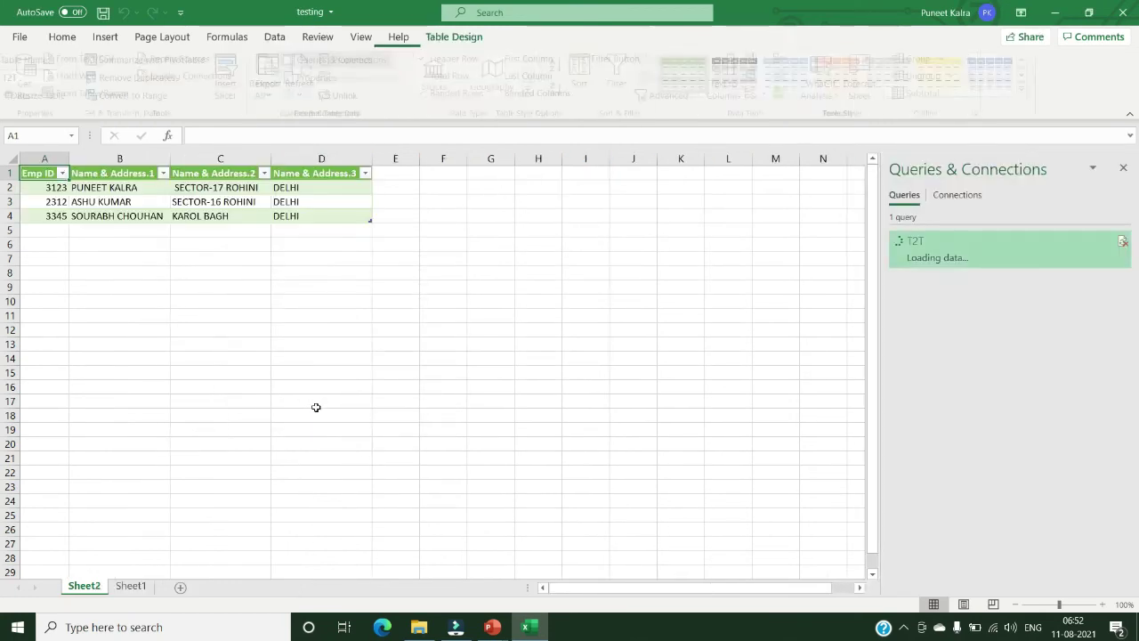
Step: Look down the Emp ID column of the loaded table and close the testing workbook
key(Down)
key(Down)
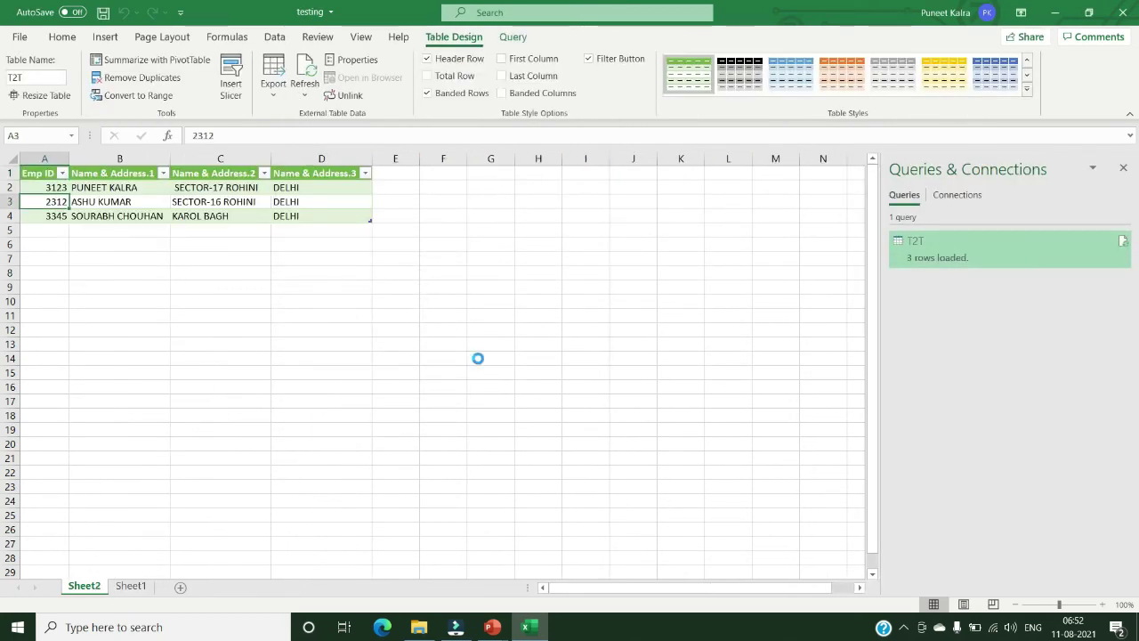
key(alt+F4)
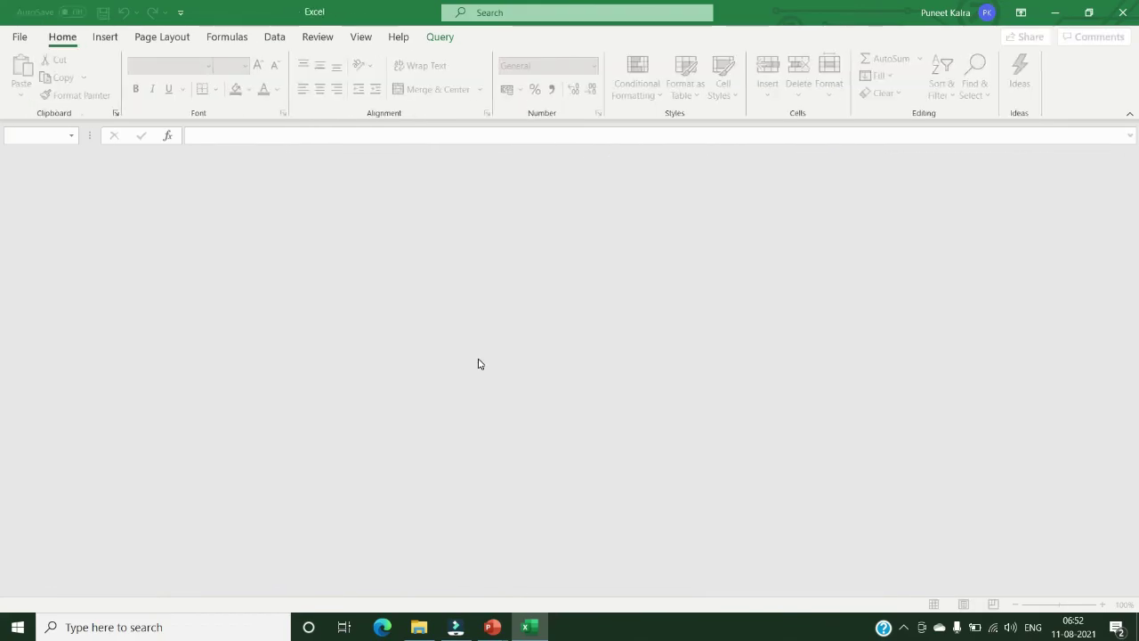